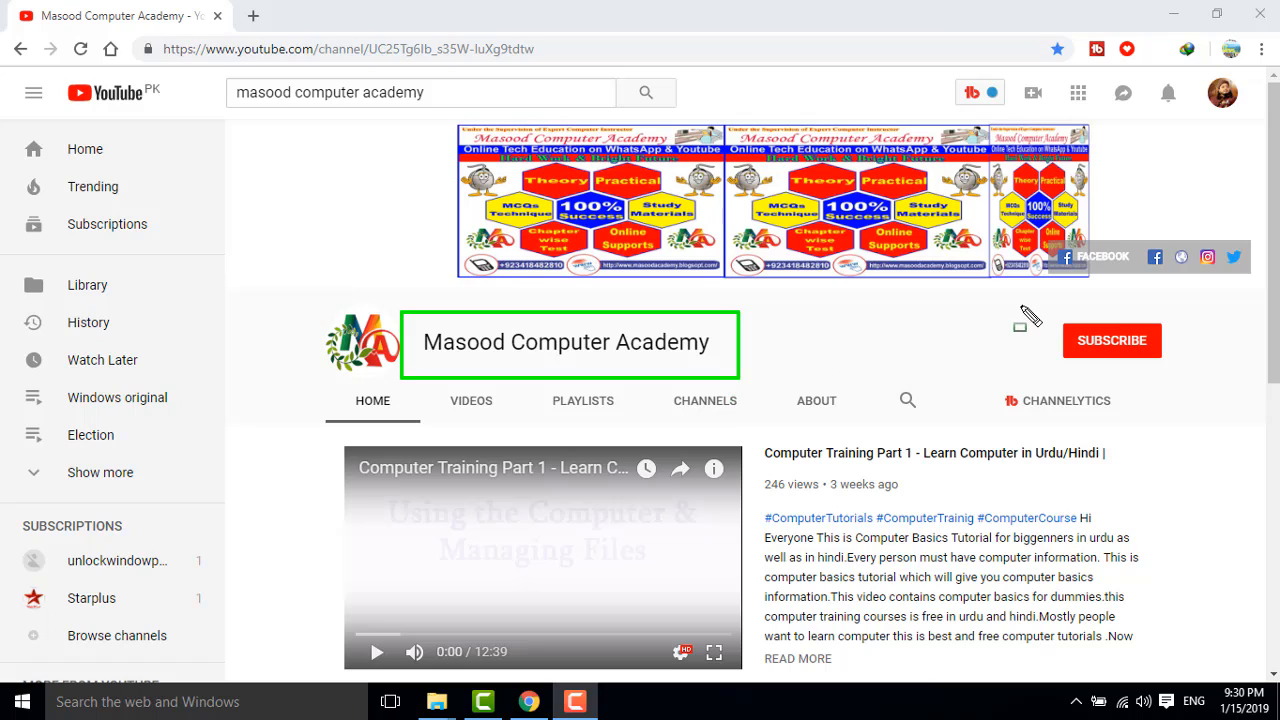
# - Subscribe to the Masood Computer Academy channel
pyautogui.moveTo(1038, 309)
pyautogui.mouseDown()
pyautogui.moveTo(1095, 358)
pyautogui.moveTo(1204, 388)
pyautogui.mouseUp()
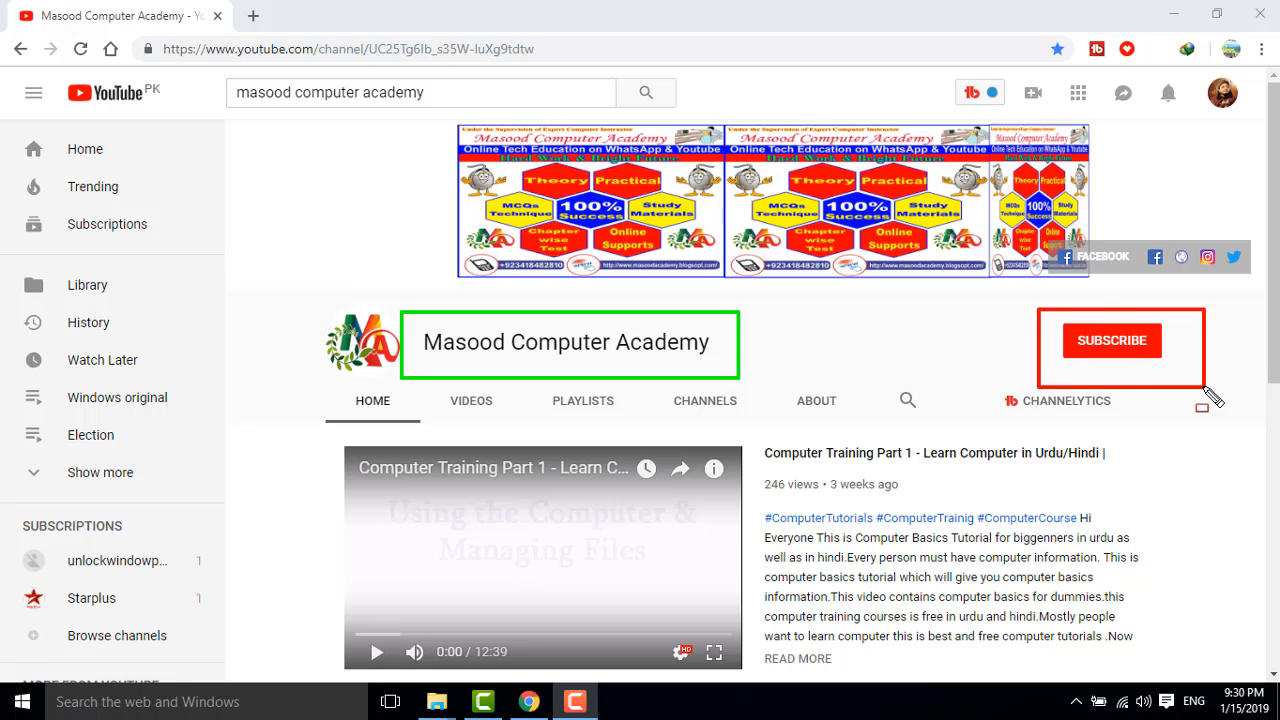
pyautogui.click(1096, 342)
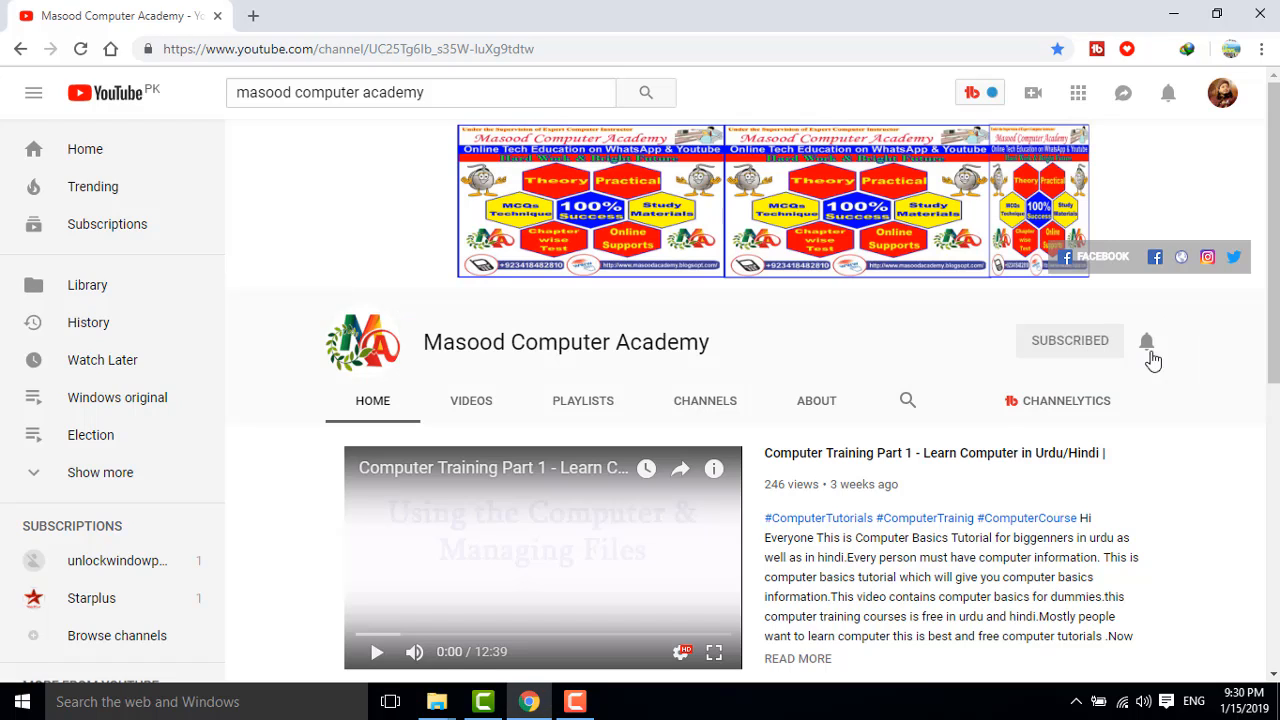
pyautogui.moveTo(1125, 320); pyautogui.dragTo(1177, 359)
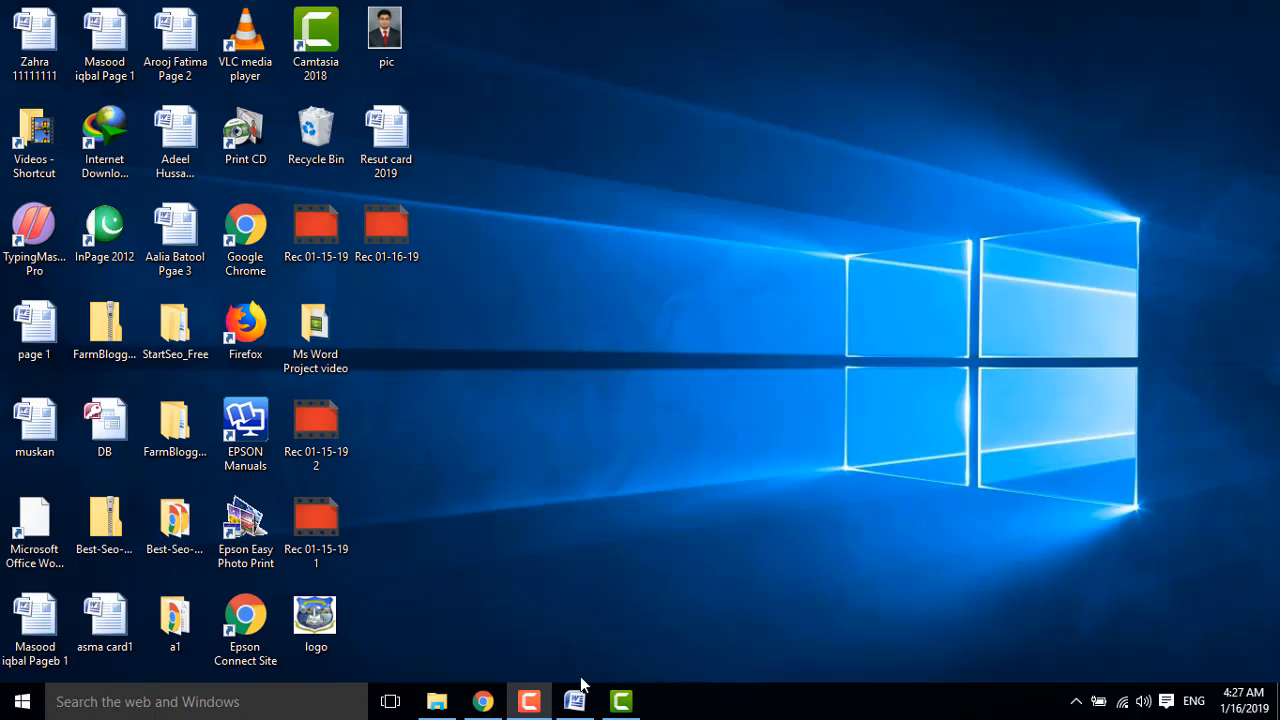
# - Switch to the blank document open in Microsoft Word
pyautogui.click(576, 704)
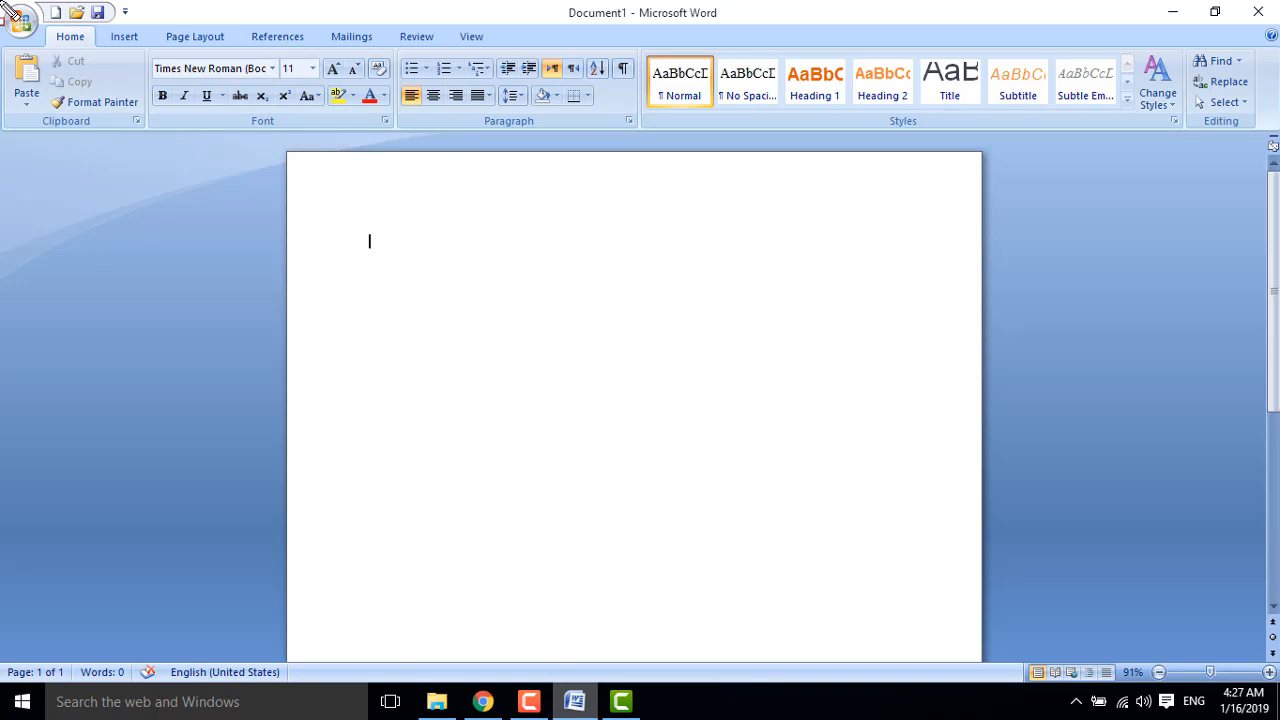
pyautogui.moveTo(1, 1)
pyautogui.mouseDown()
pyautogui.moveTo(238, 113)
pyautogui.moveTo(1156, 158)
pyautogui.moveTo(1276, 134)
pyautogui.mouseUp()
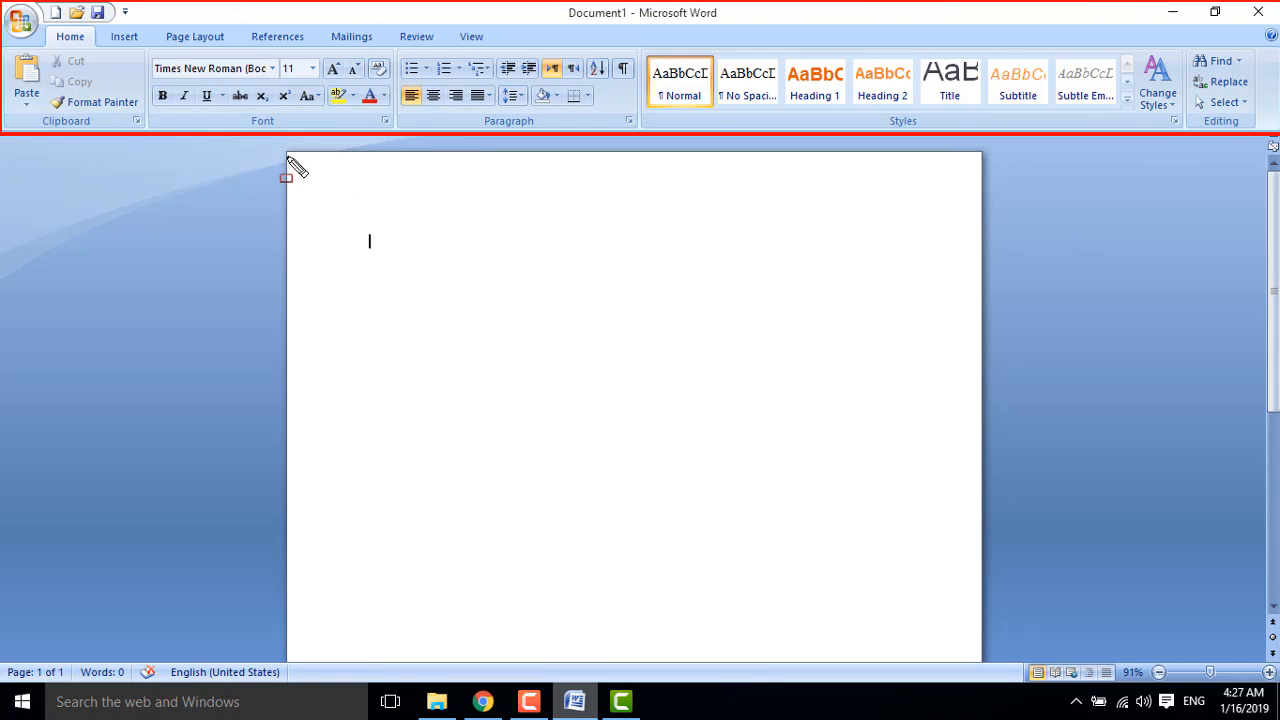
pyautogui.moveTo(274, 145); pyautogui.dragTo(396, 175)
pyautogui.moveTo(548, 212)
pyautogui.mouseDown()
pyautogui.moveTo(1004, 424)
pyautogui.moveTo(1008, 664)
pyautogui.mouseUp()
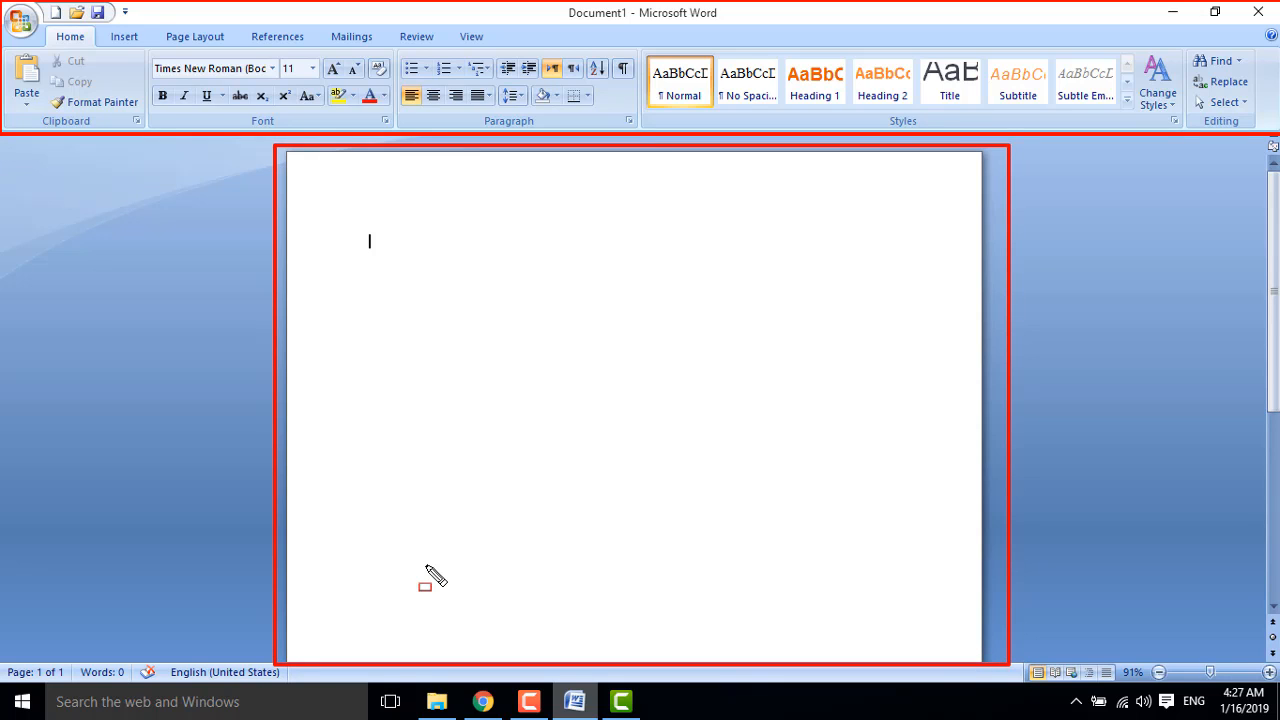
pyautogui.moveTo(4, 657)
pyautogui.mouseDown()
pyautogui.moveTo(823, 656)
pyautogui.moveTo(1279, 681)
pyautogui.mouseUp()
pyautogui.moveTo(1249, 132)
pyautogui.mouseDown()
pyautogui.moveTo(1278, 166)
pyautogui.moveTo(1279, 661)
pyautogui.mouseUp()
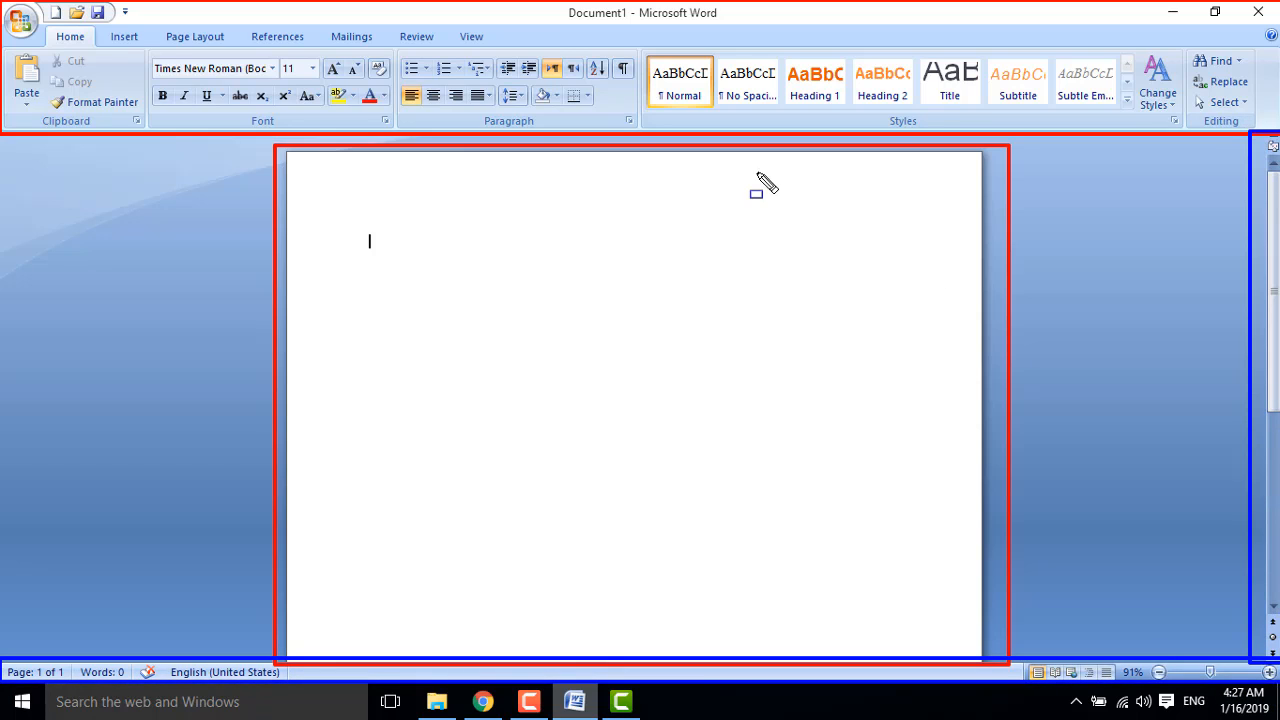
pyautogui.moveTo(0, 132)
pyautogui.mouseDown()
pyautogui.moveTo(248, 468)
pyautogui.moveTo(273, 661)
pyautogui.mouseUp()
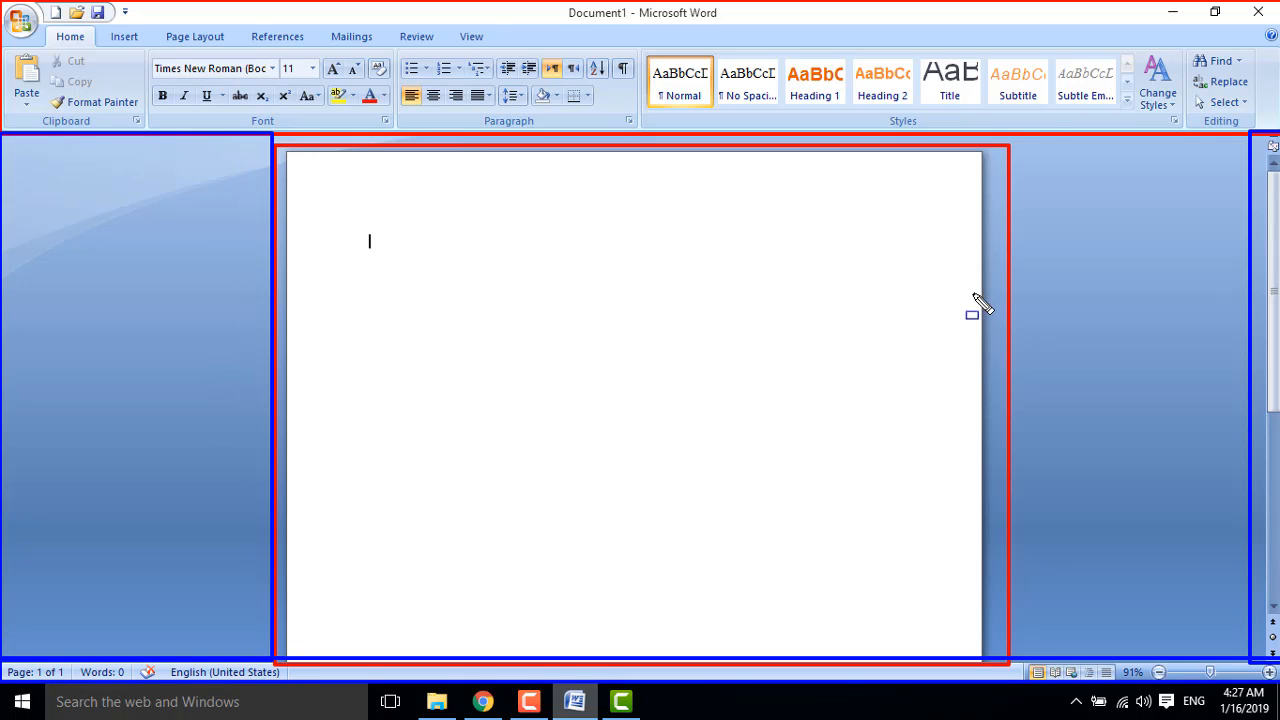
pyautogui.moveTo(984, 130)
pyautogui.mouseDown()
pyautogui.moveTo(1134, 226)
pyautogui.moveTo(1237, 582)
pyautogui.moveTo(1245, 661)
pyautogui.mouseUp()
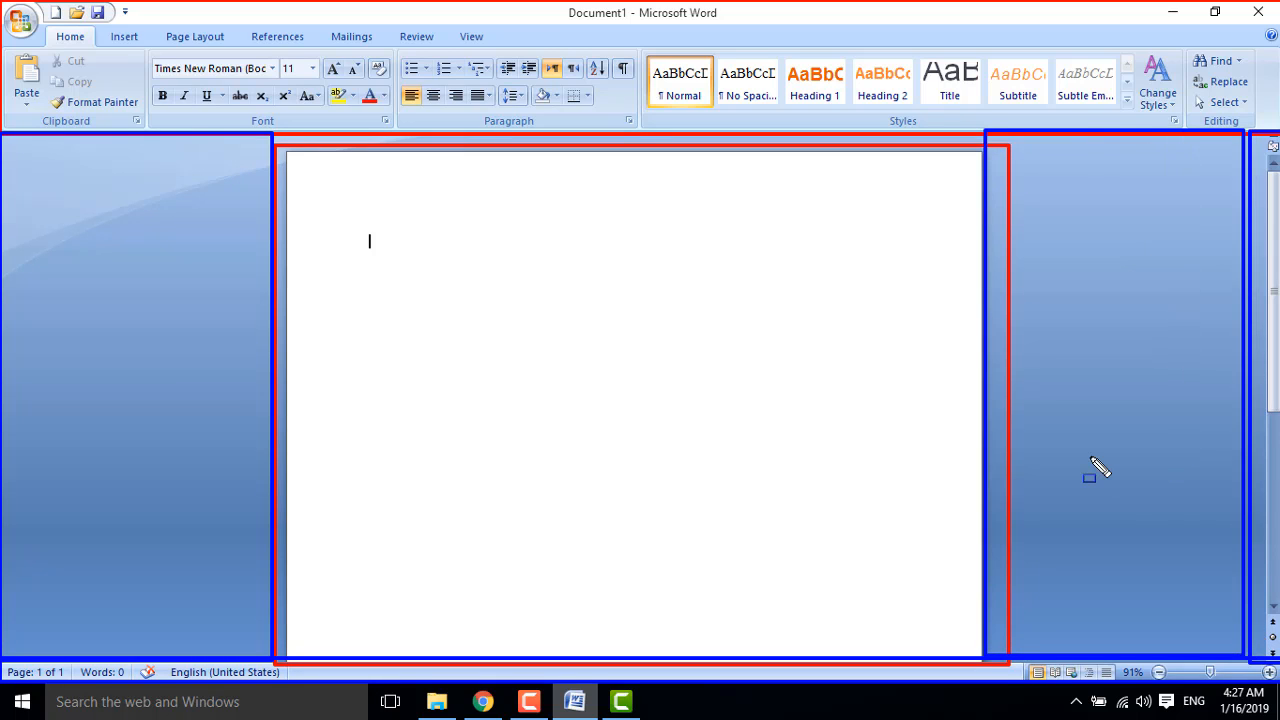
pyautogui.press('Escape')
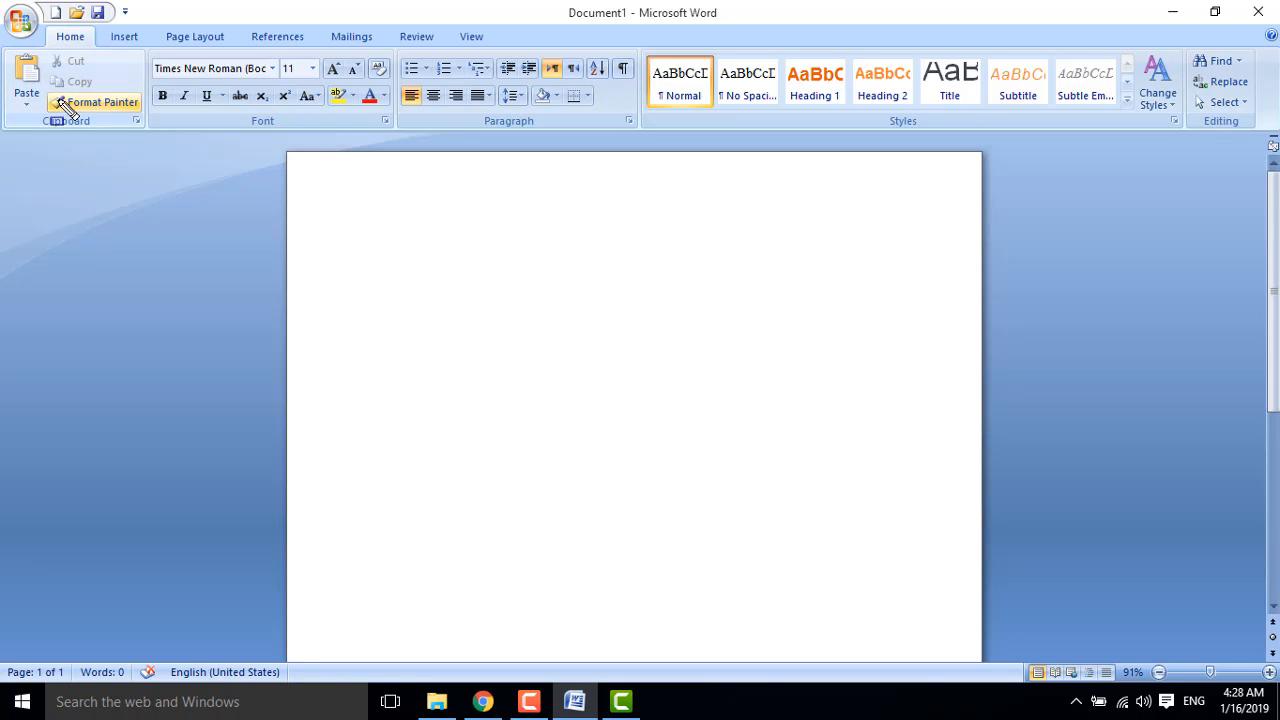
pyautogui.moveTo(1, 1); pyautogui.dragTo(46, 43)
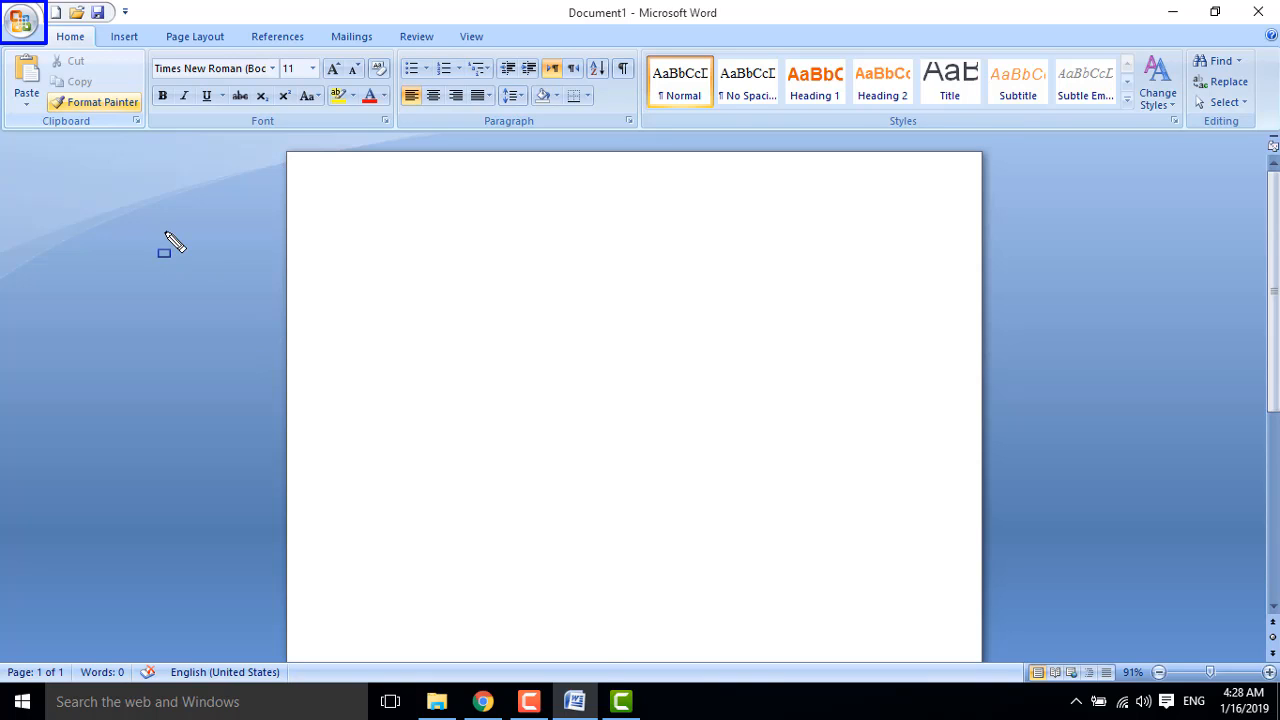
pyautogui.moveTo(210, 308)
pyautogui.mouseDown()
pyautogui.moveTo(55, 115)
pyautogui.moveTo(36, 45)
pyautogui.mouseUp()
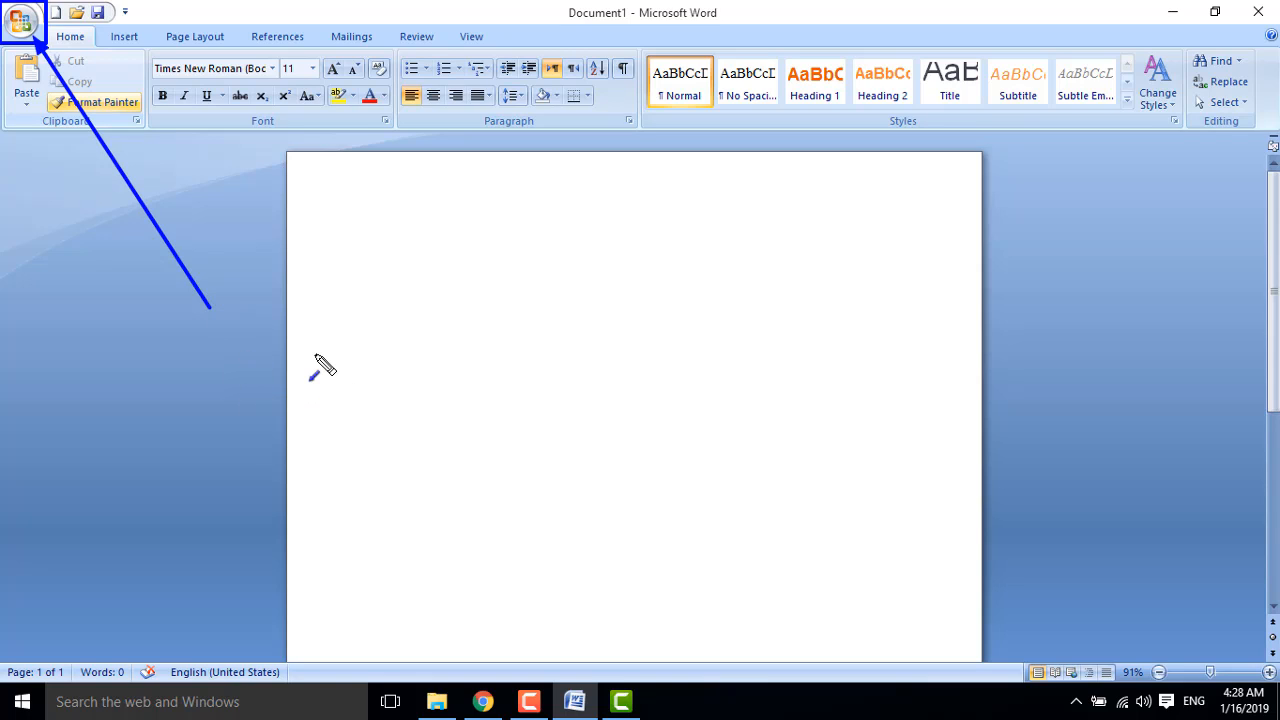
pyautogui.press('Escape')
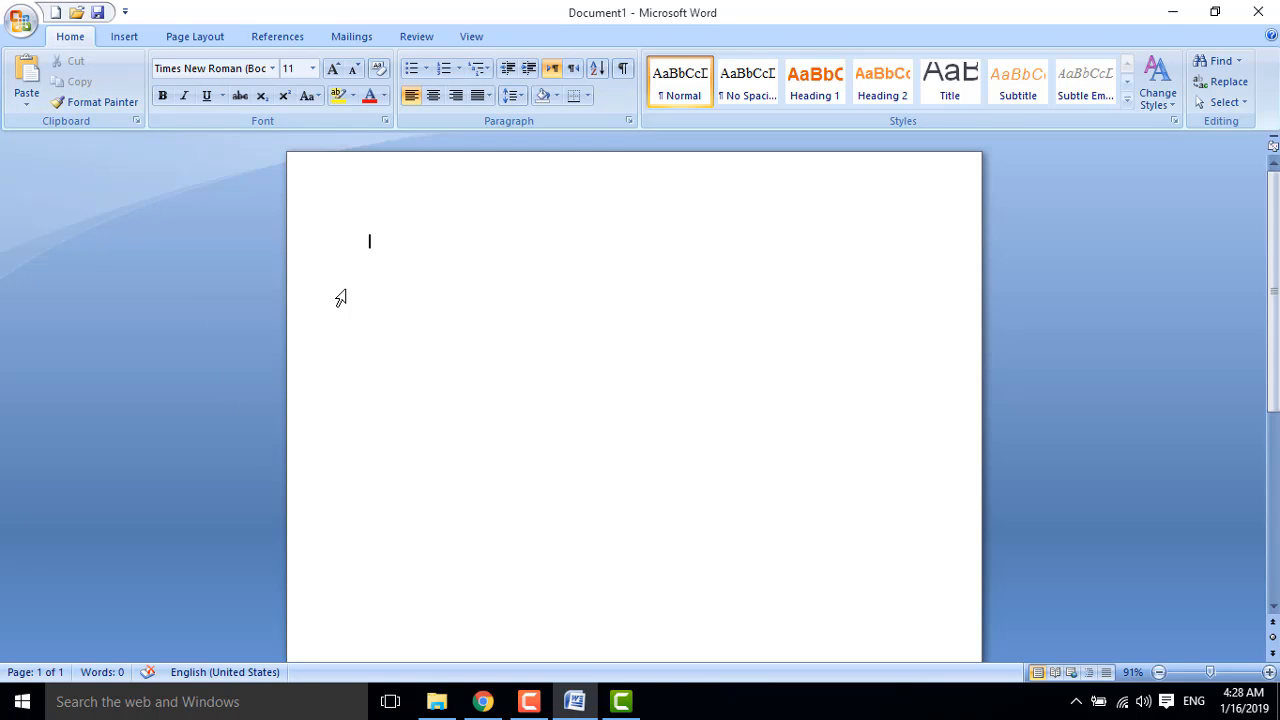
pyautogui.hotkey('ctrl', 'shift', 'd')
pyautogui.moveTo(362, 238); pyautogui.dragTo(20, 20)
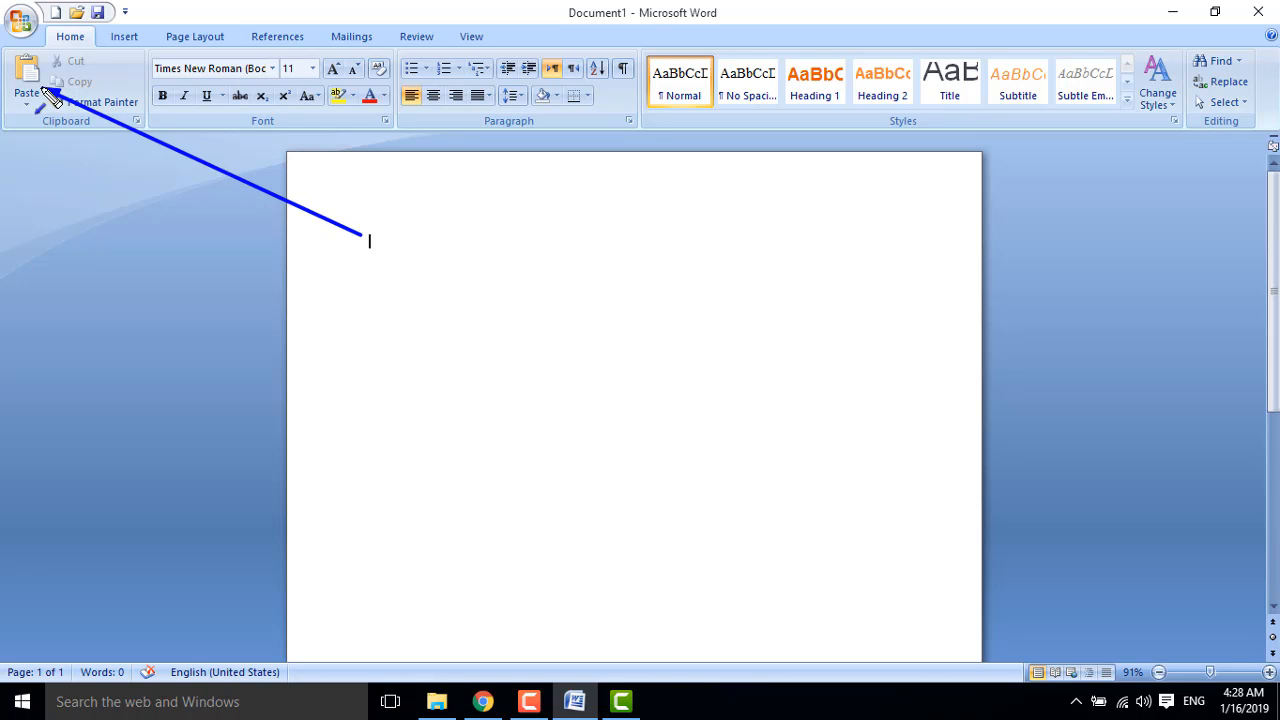
pyautogui.click(252, 278)
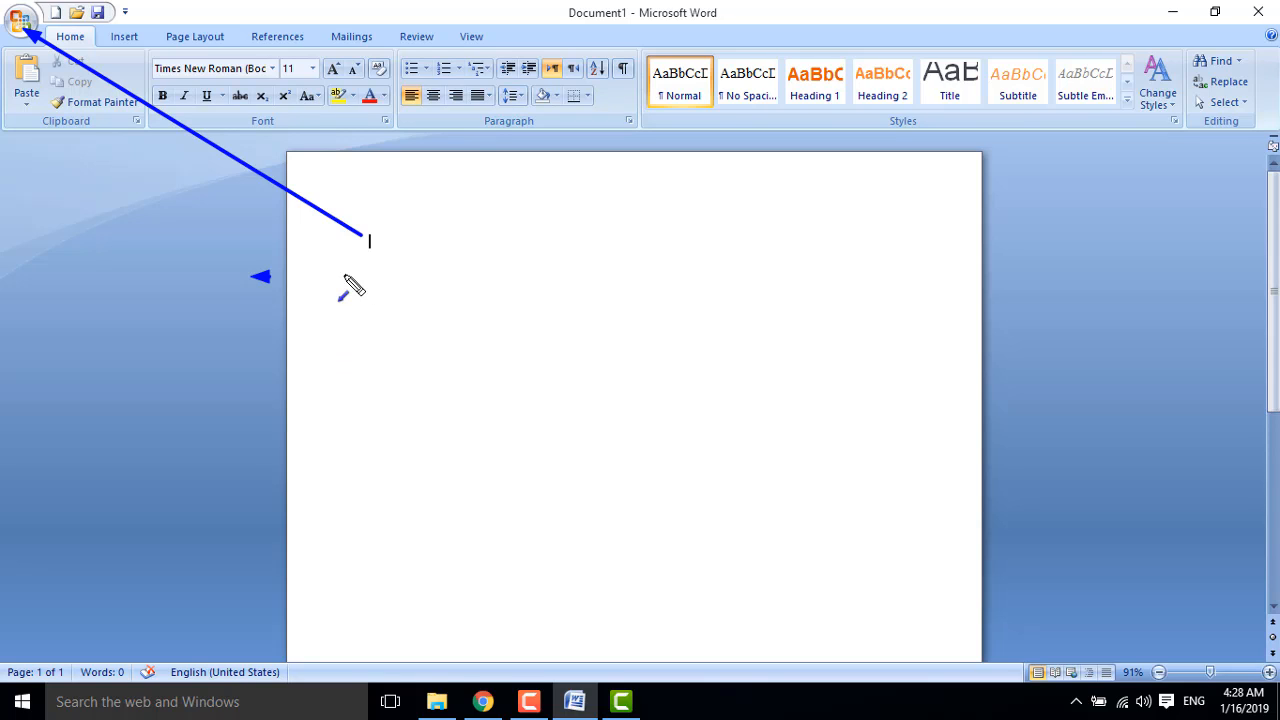
pyautogui.press('Escape')
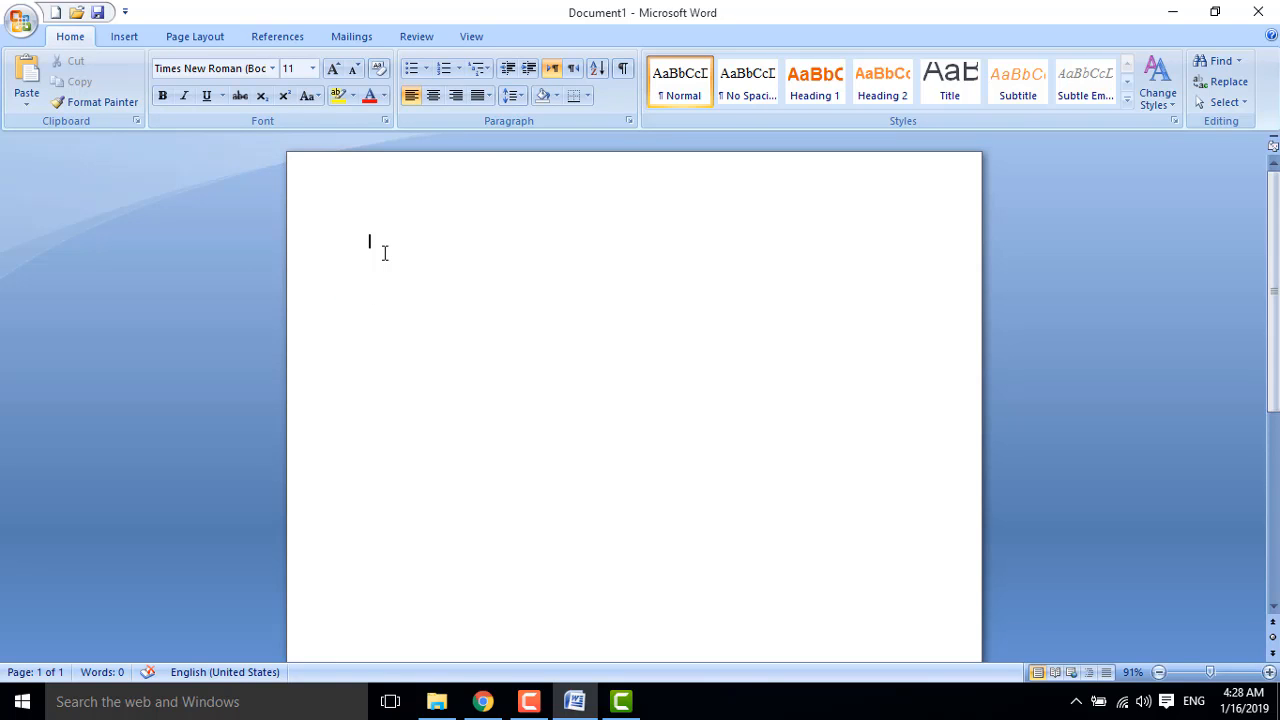
# - Enter "Office Button" as the first line of the blank document
pyautogui.write('Office Button')
pyautogui.moveTo(369, 241)
pyautogui.mouseDown()
pyautogui.moveTo(6, 40)
pyautogui.moveTo(28, 29)
pyautogui.mouseUp()
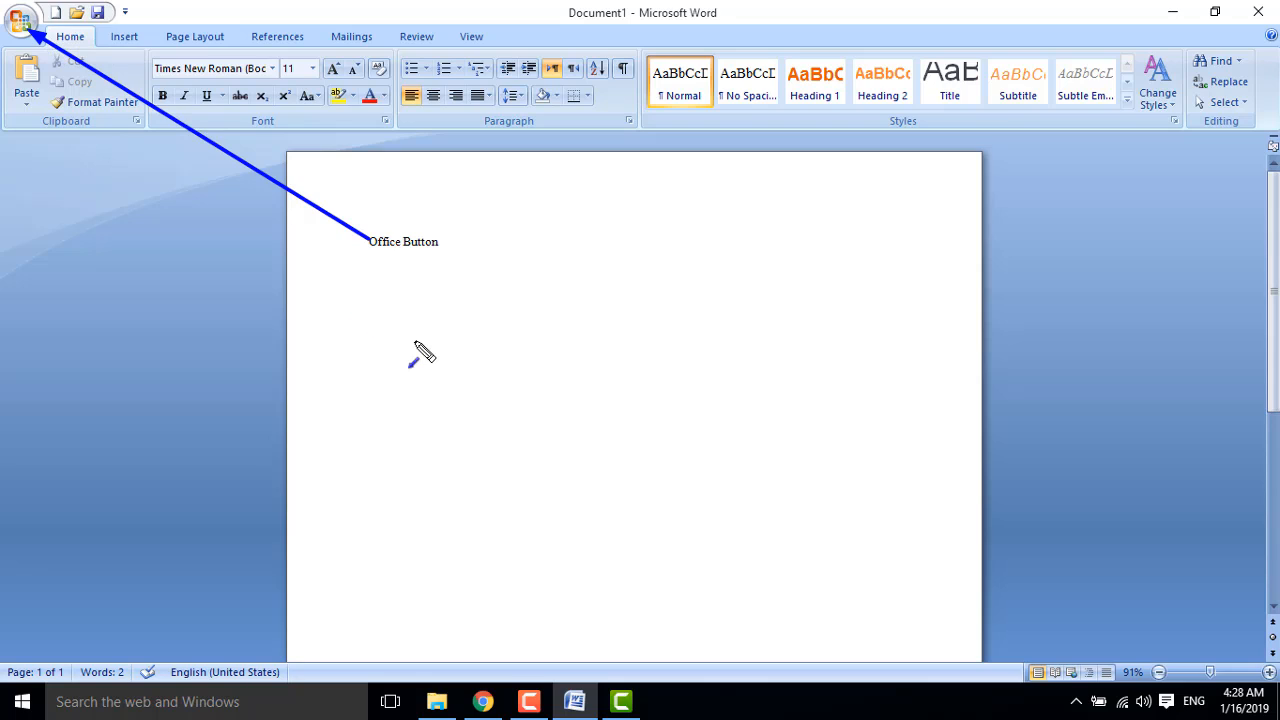
pyautogui.press('Escape')
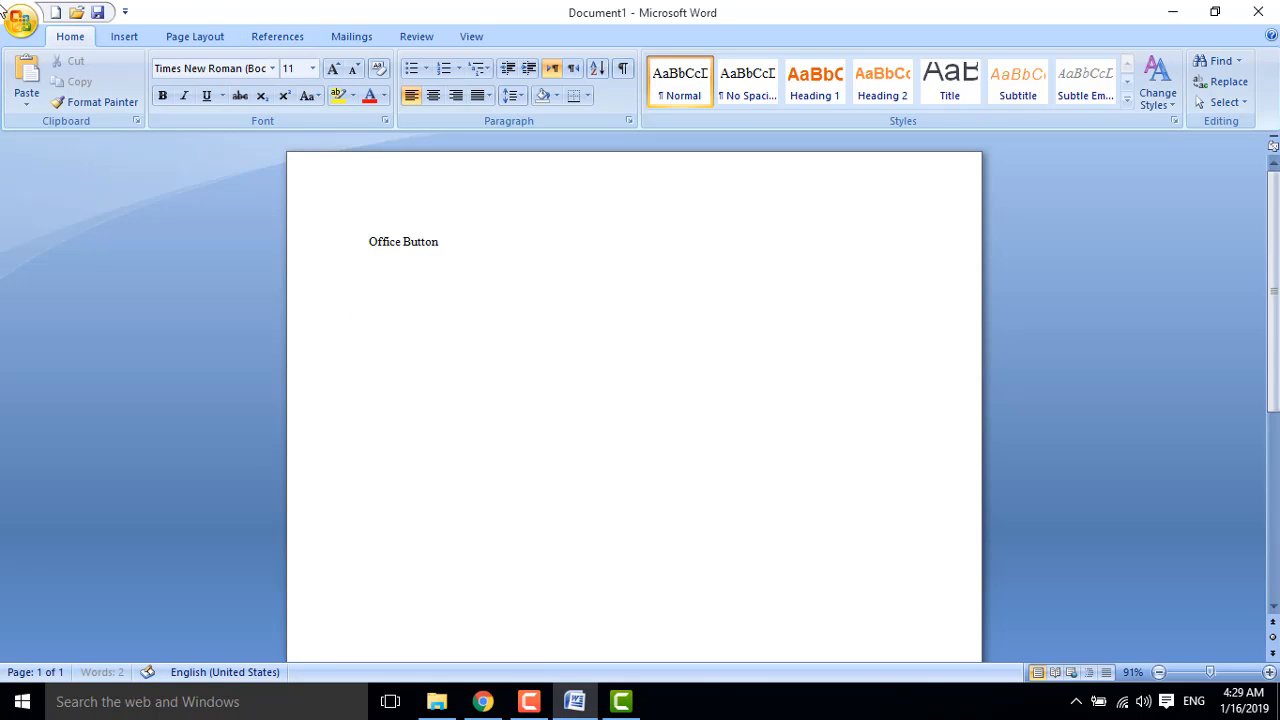
# - Add the line "Quick Access Toolbar" below "Office Button"
pyautogui.hotkey('ctrl', 'shift', 'd')
pyautogui.moveTo(33, 1)
pyautogui.mouseDown()
pyautogui.moveTo(149, 22)
pyautogui.moveTo(42, 12)
pyautogui.moveTo(120, 26)
pyautogui.mouseUp()
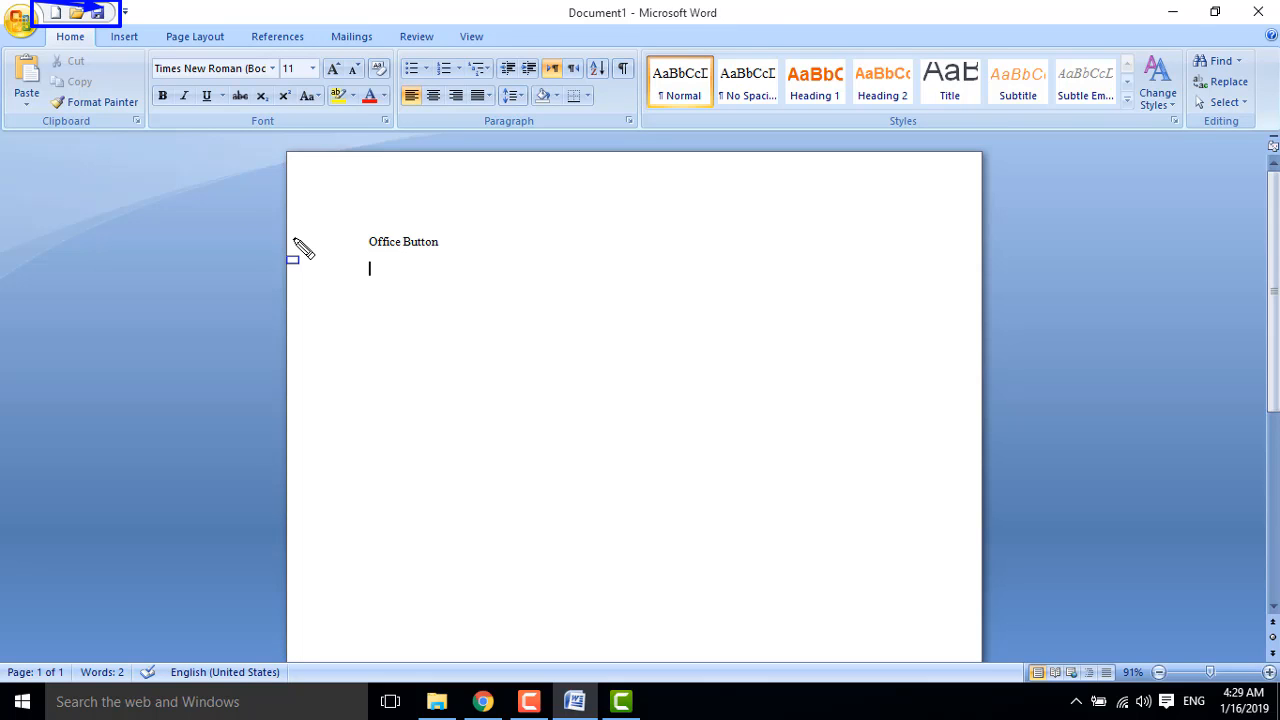
pyautogui.press('Escape')
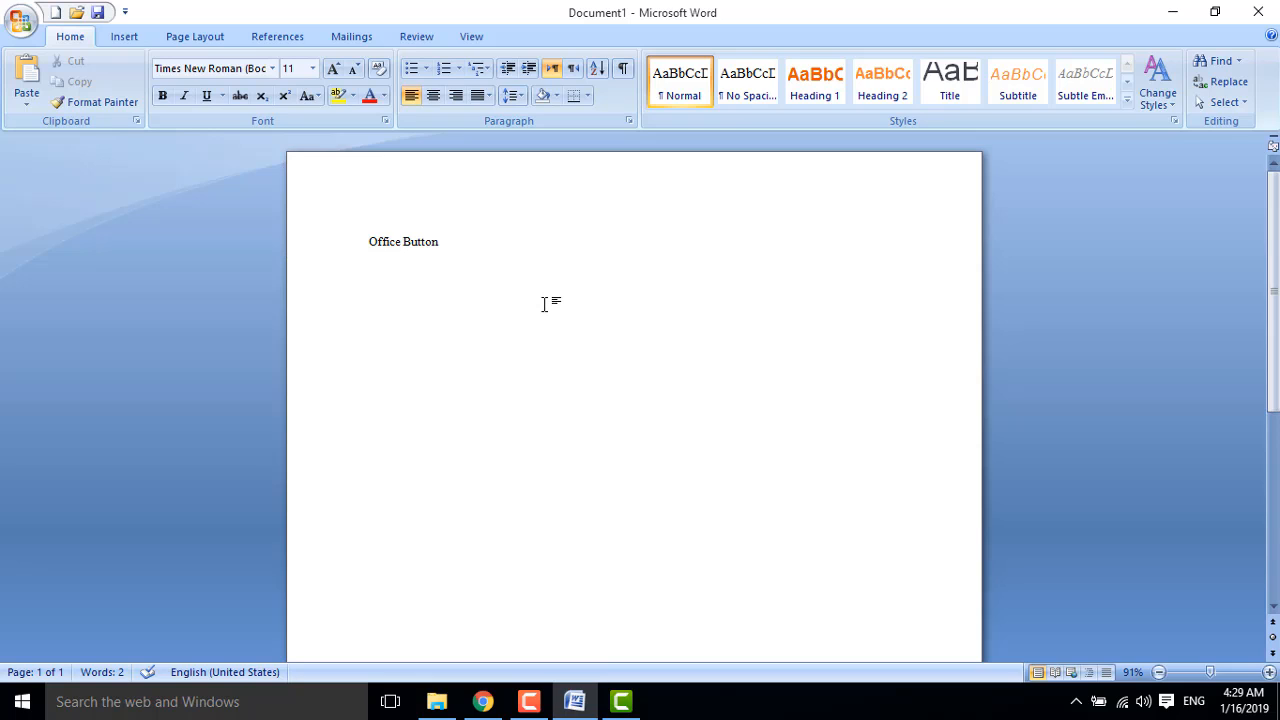
pyautogui.write('Quick Access Toolbar')
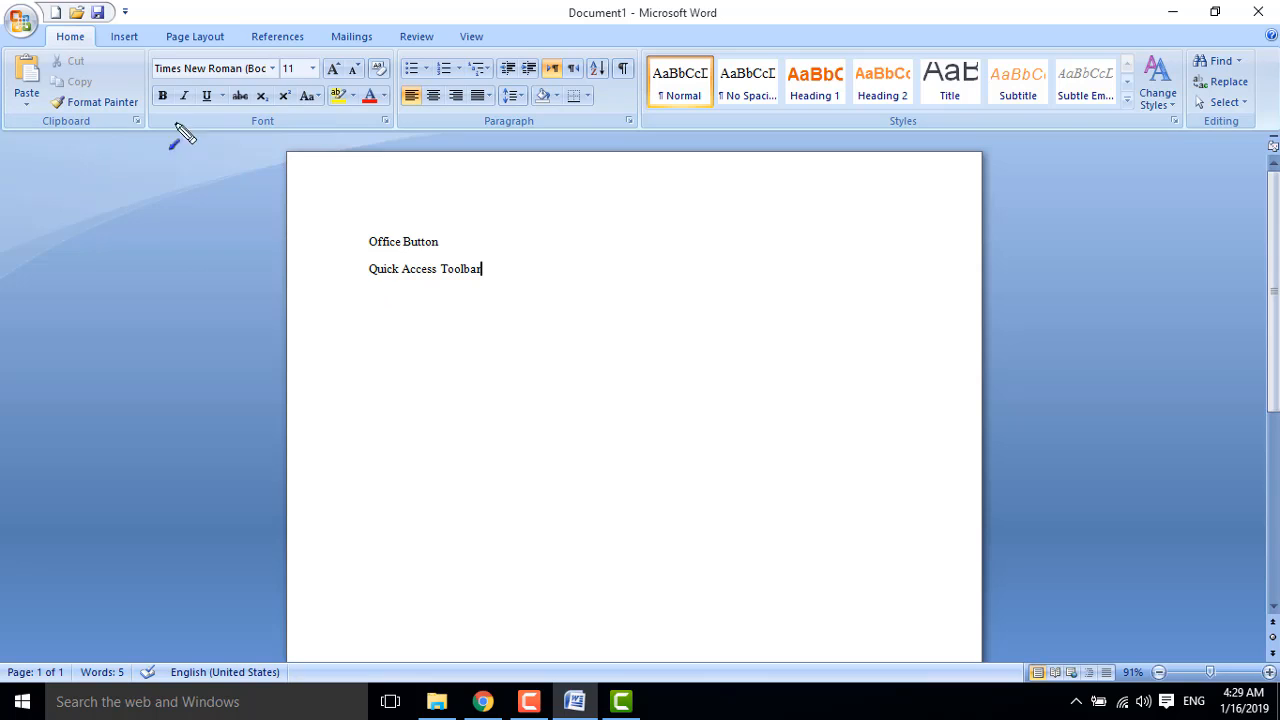
pyautogui.moveTo(368, 262)
pyautogui.mouseDown()
pyautogui.moveTo(95, 40)
pyautogui.moveTo(98, 21)
pyautogui.mouseUp()
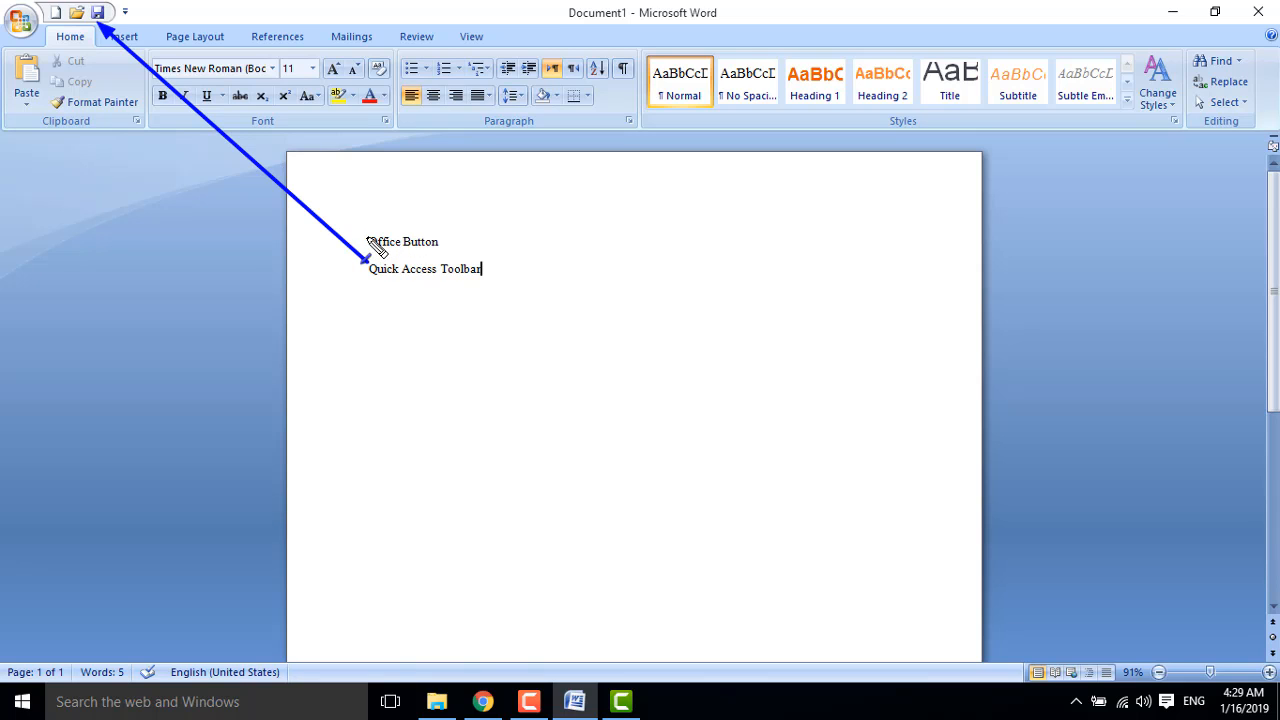
pyautogui.moveTo(369, 243)
pyautogui.mouseDown()
pyautogui.moveTo(9, 74)
pyautogui.moveTo(28, 31)
pyautogui.mouseUp()
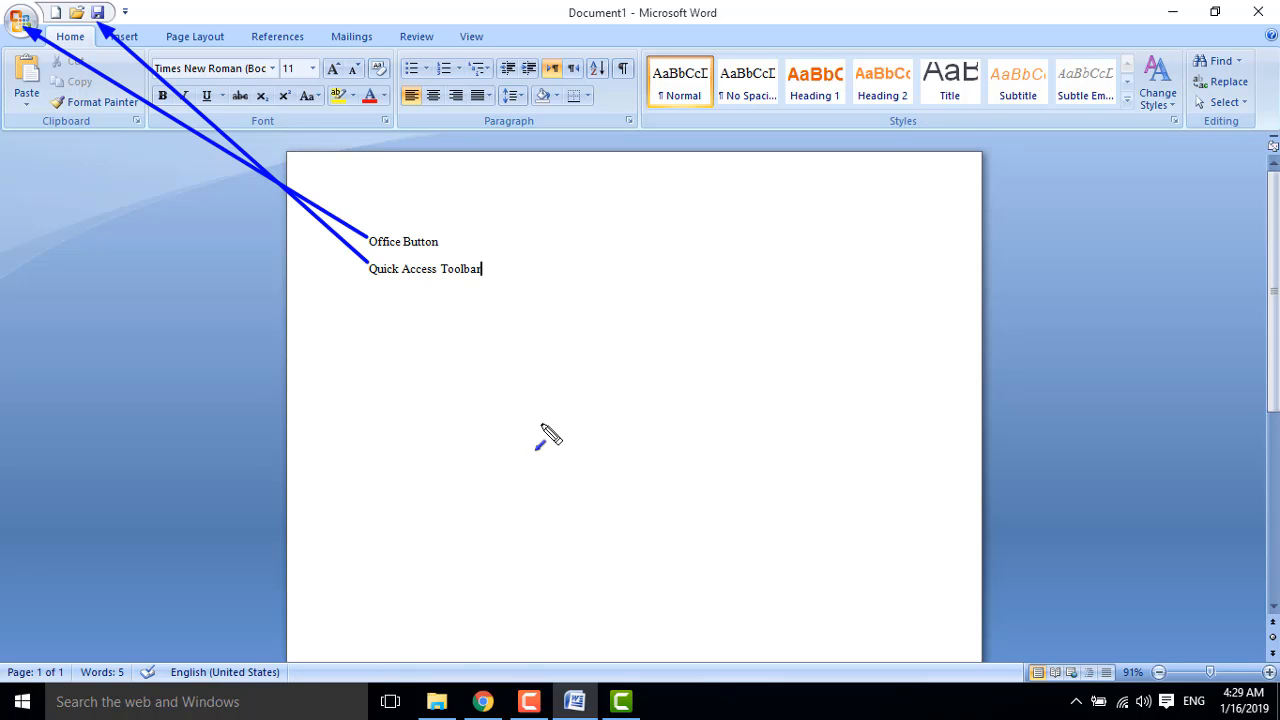
pyautogui.press('Escape')
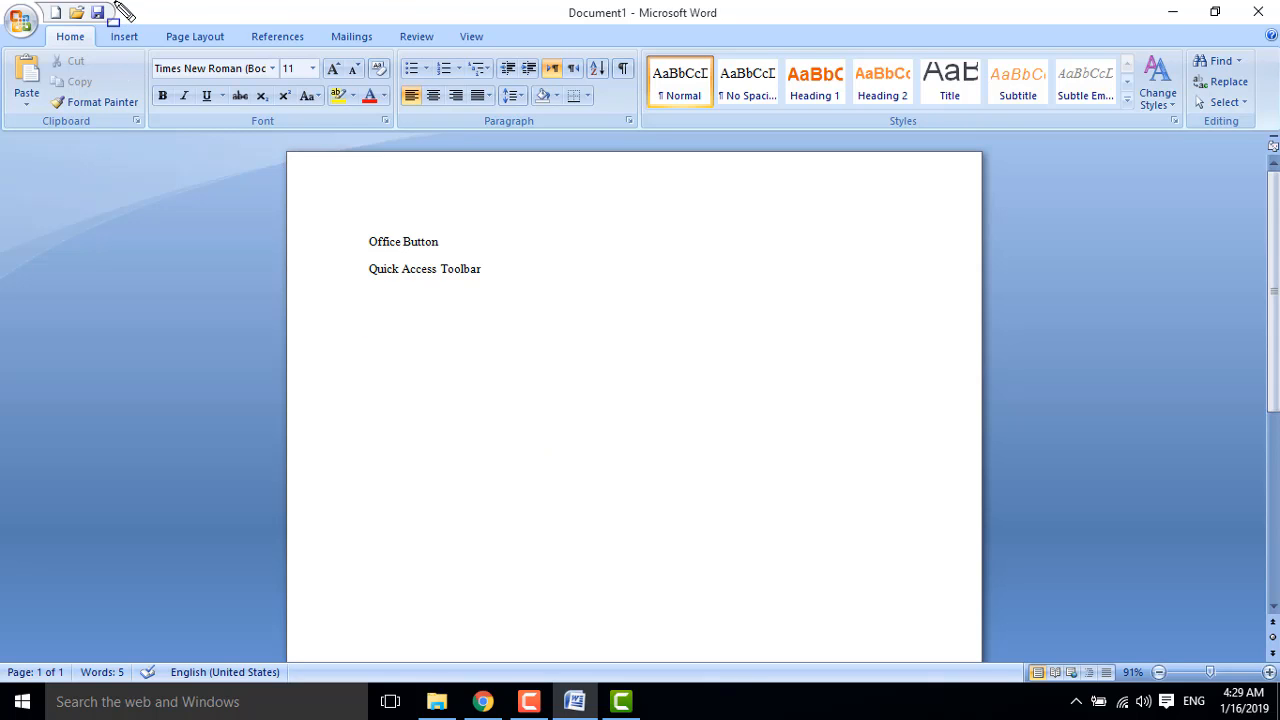
# - Add the line "Customized Quick Access toolbar" below "Quick Access Toolbar" and start a new empty line
pyautogui.moveTo(113, 1); pyautogui.dragTo(142, 20)
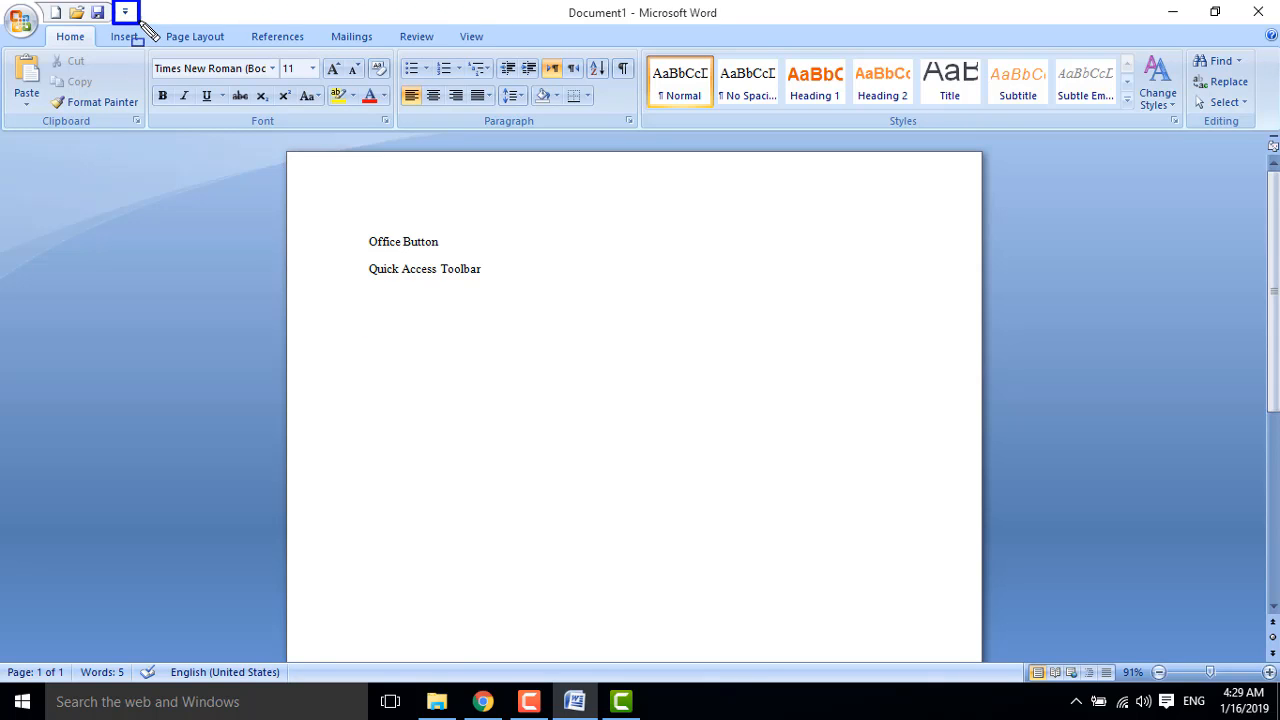
pyautogui.press('Escape')
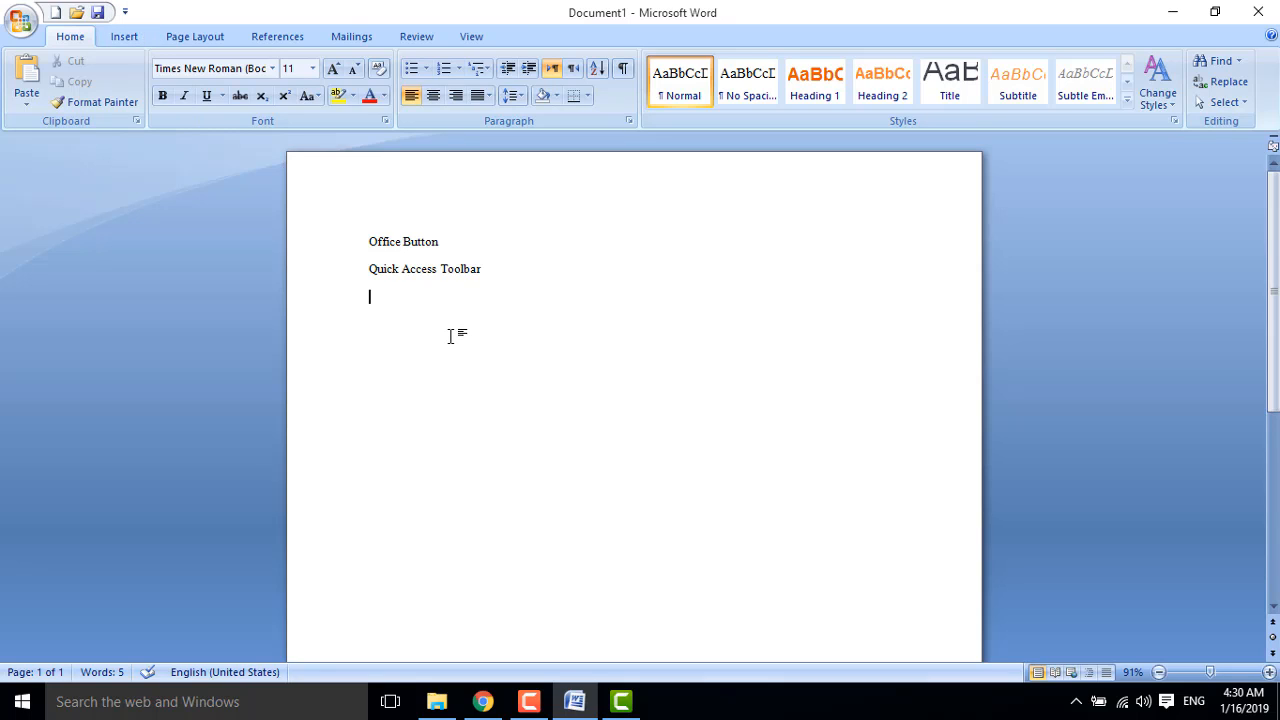
pyautogui.write('Customized Quick A')
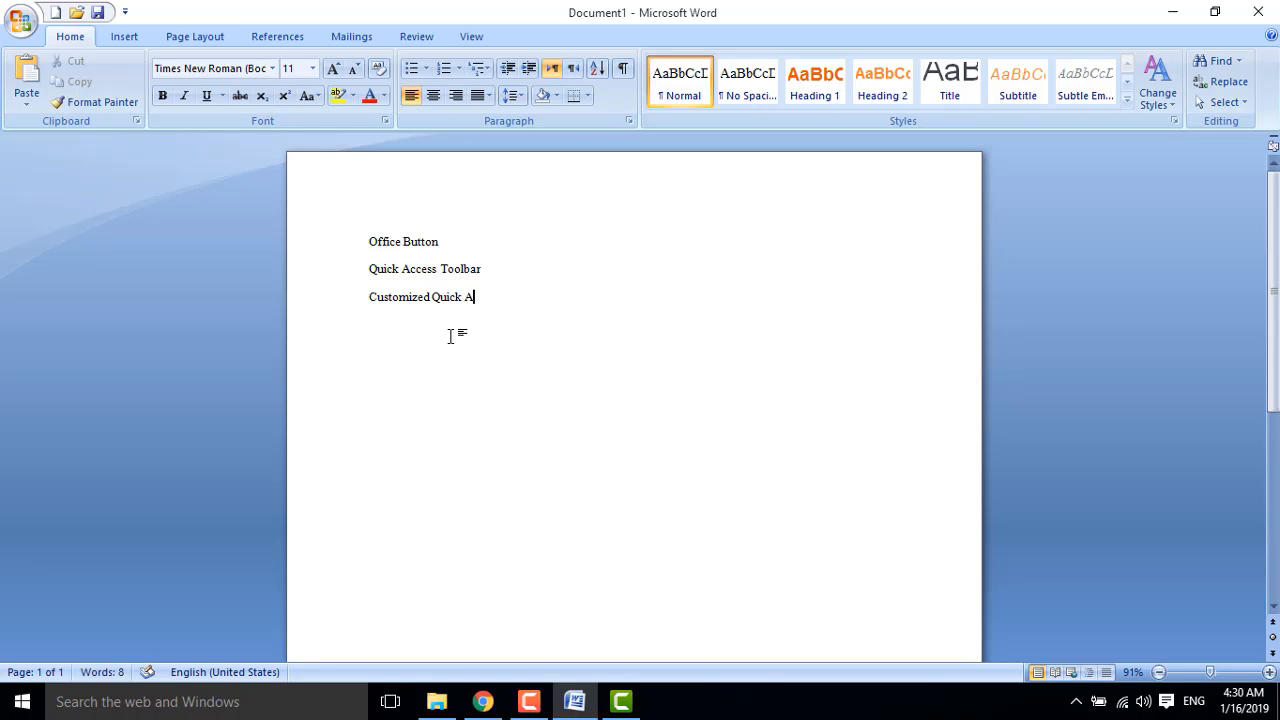
pyautogui.write('ccess toolbar')
pyautogui.press('Return')
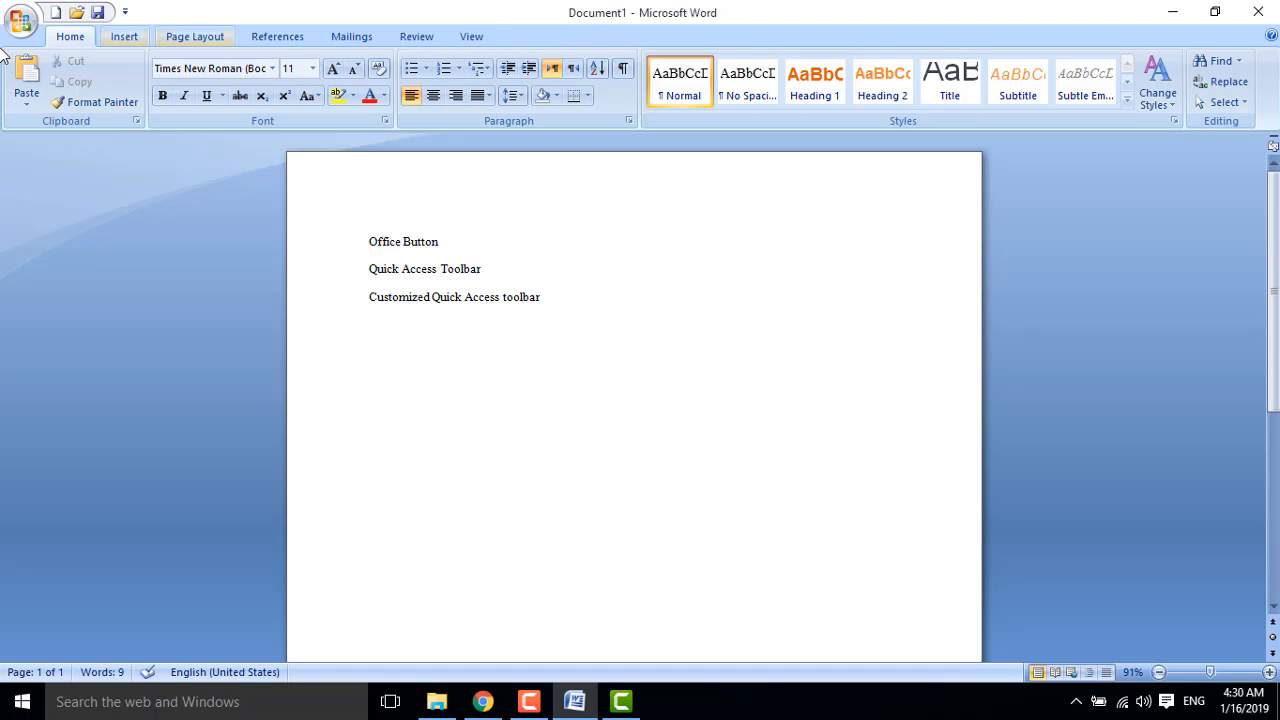
# - Save the document as a Word Document in the Documents folder, using the person's full name as the file name
pyautogui.click(22, 26)
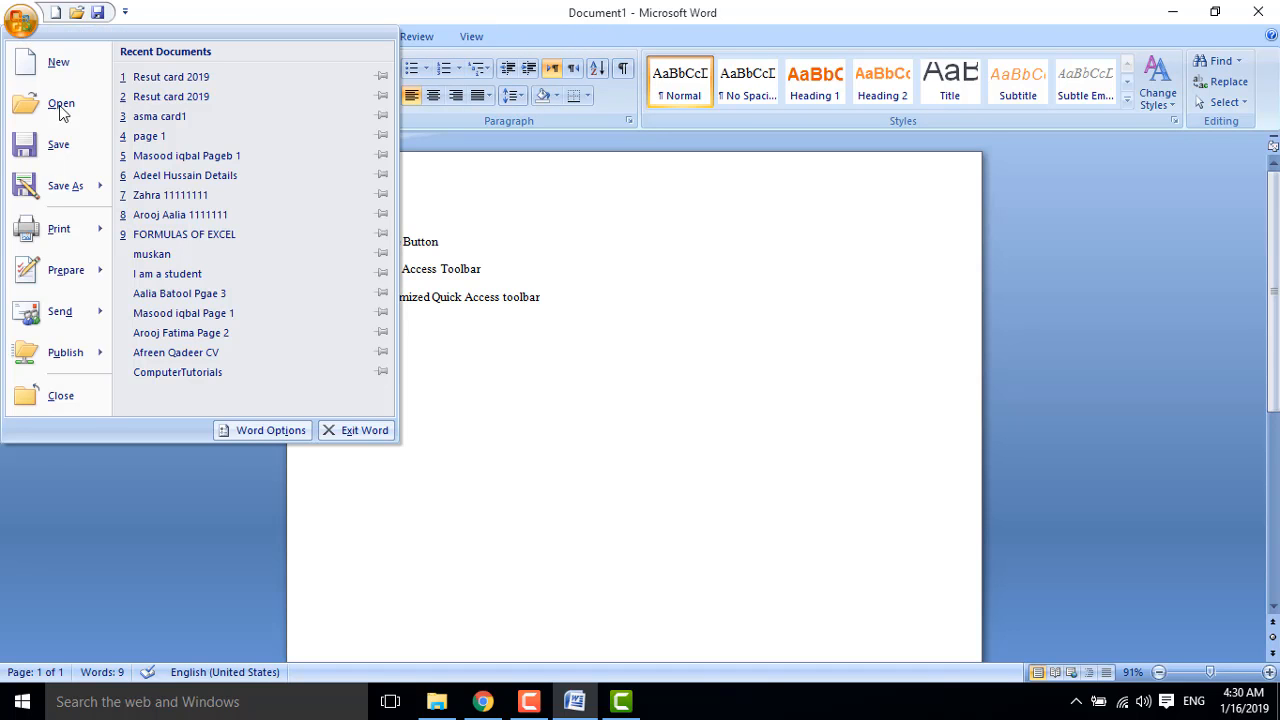
pyautogui.press('Escape')
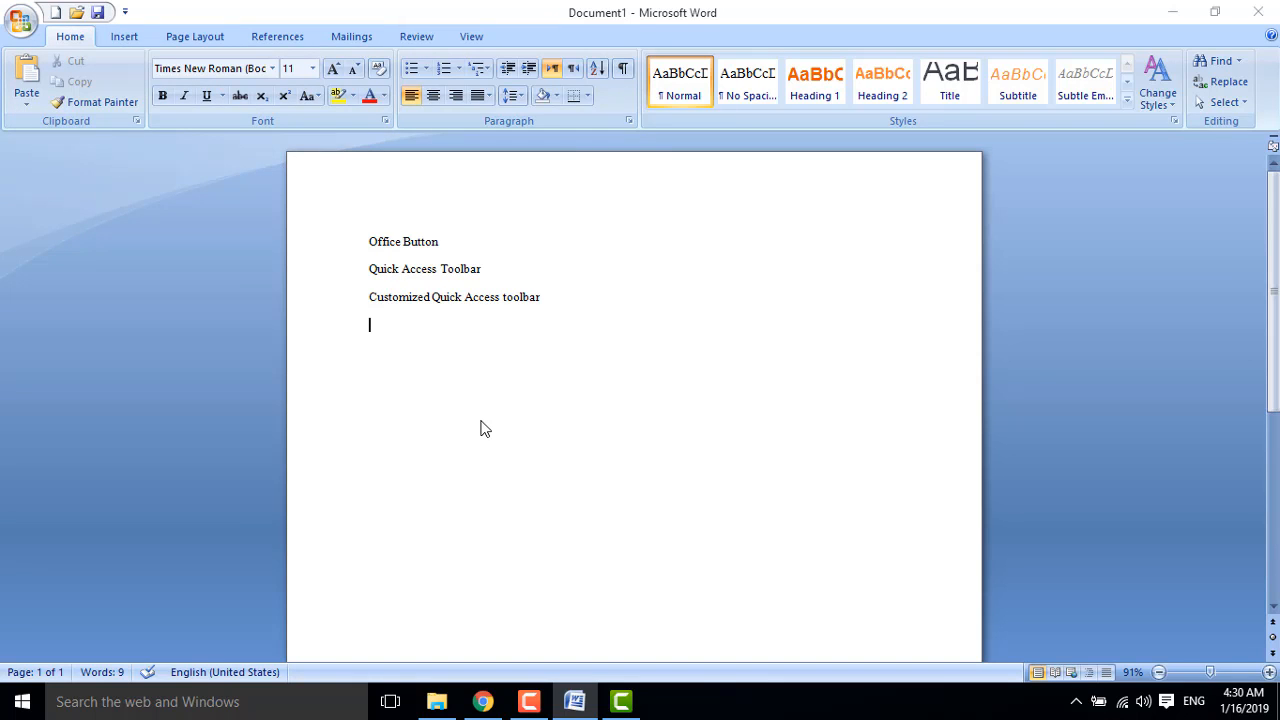
pyautogui.hotkey('ctrl', 's')
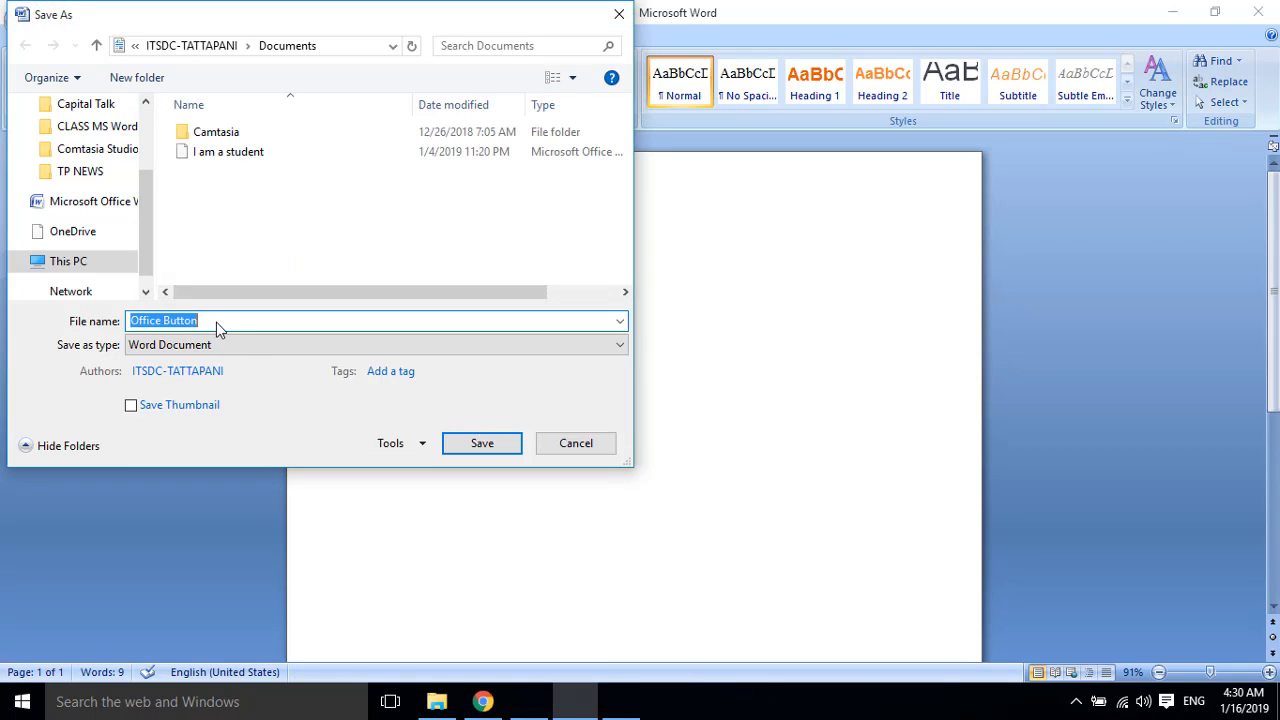
pyautogui.press('BackSpace')
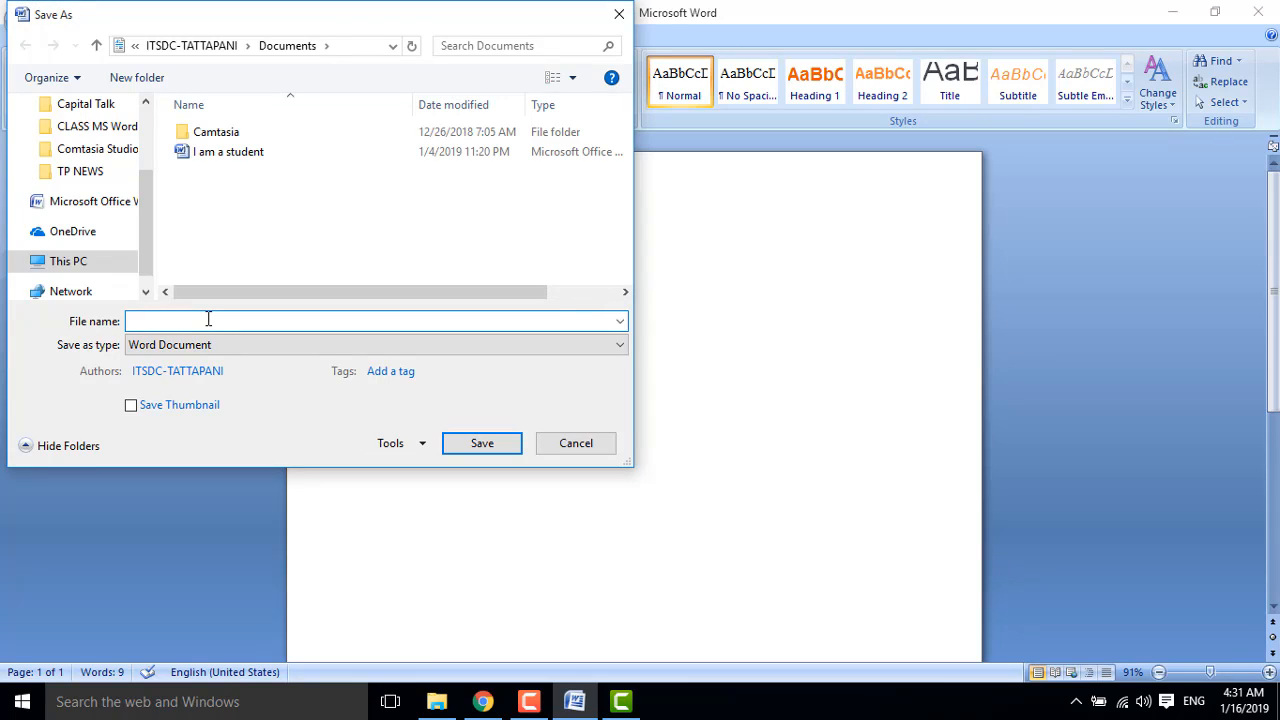
pyautogui.write('MAsood')
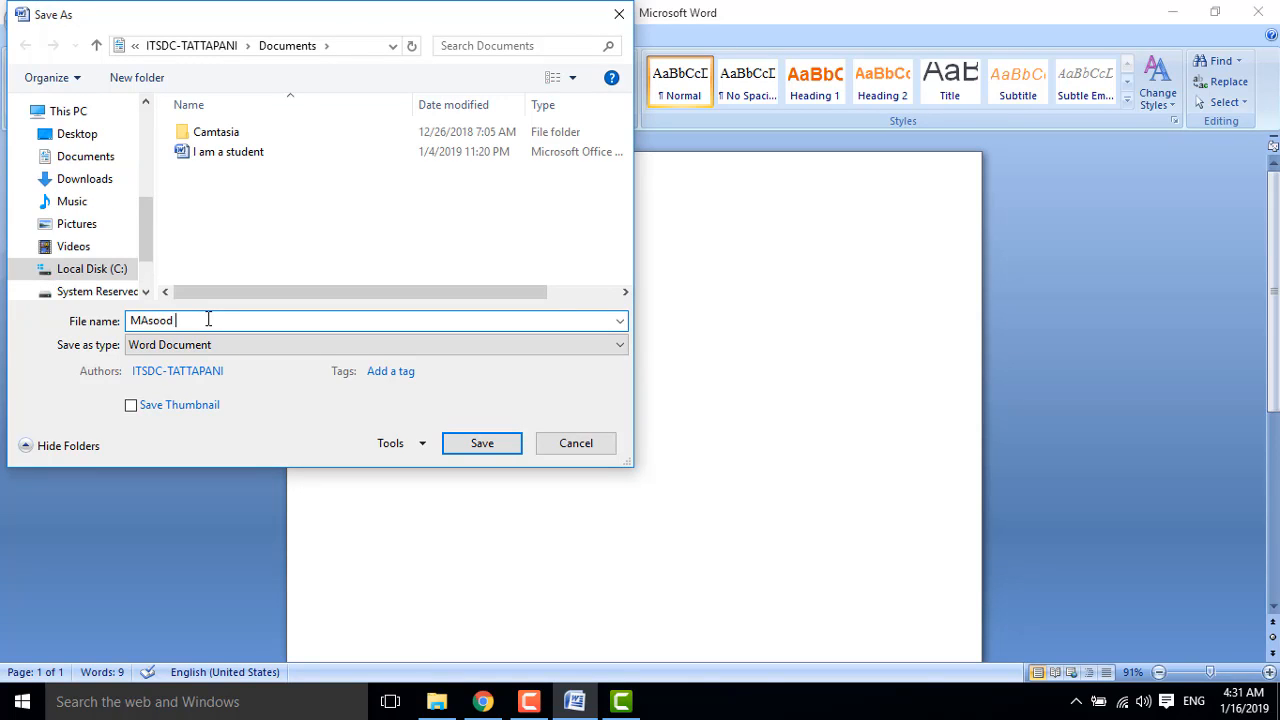
pyautogui.press('BackSpace')
pyautogui.press('BackSpace')
pyautogui.press('BackSpace')
pyautogui.write('ood iqbal')
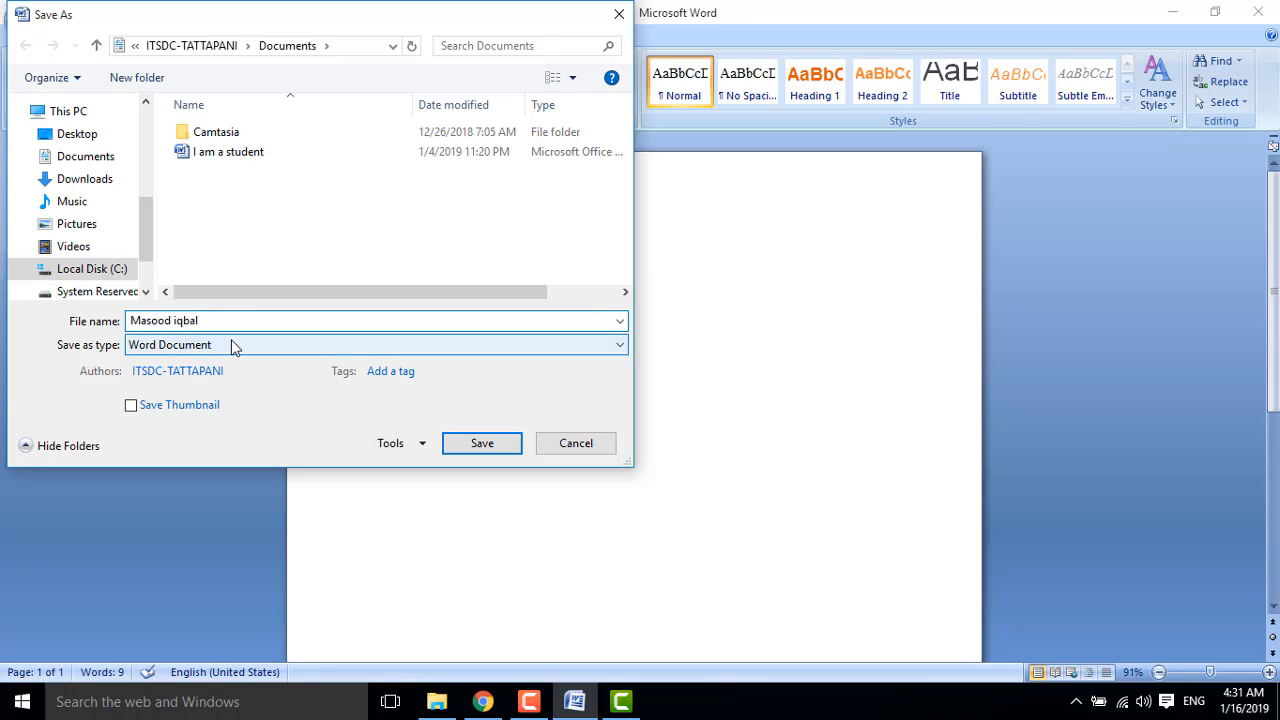
pyautogui.moveTo(122, 308); pyautogui.dragTo(210, 337)
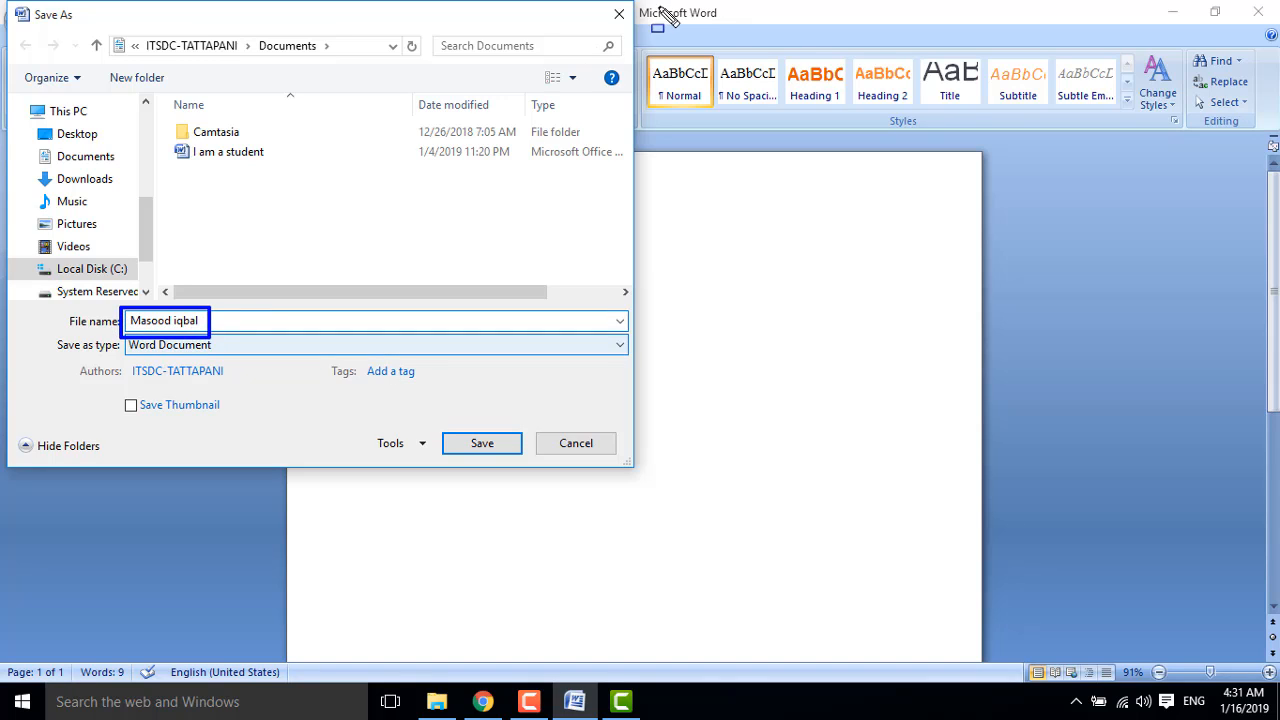
pyautogui.click(506, 448)
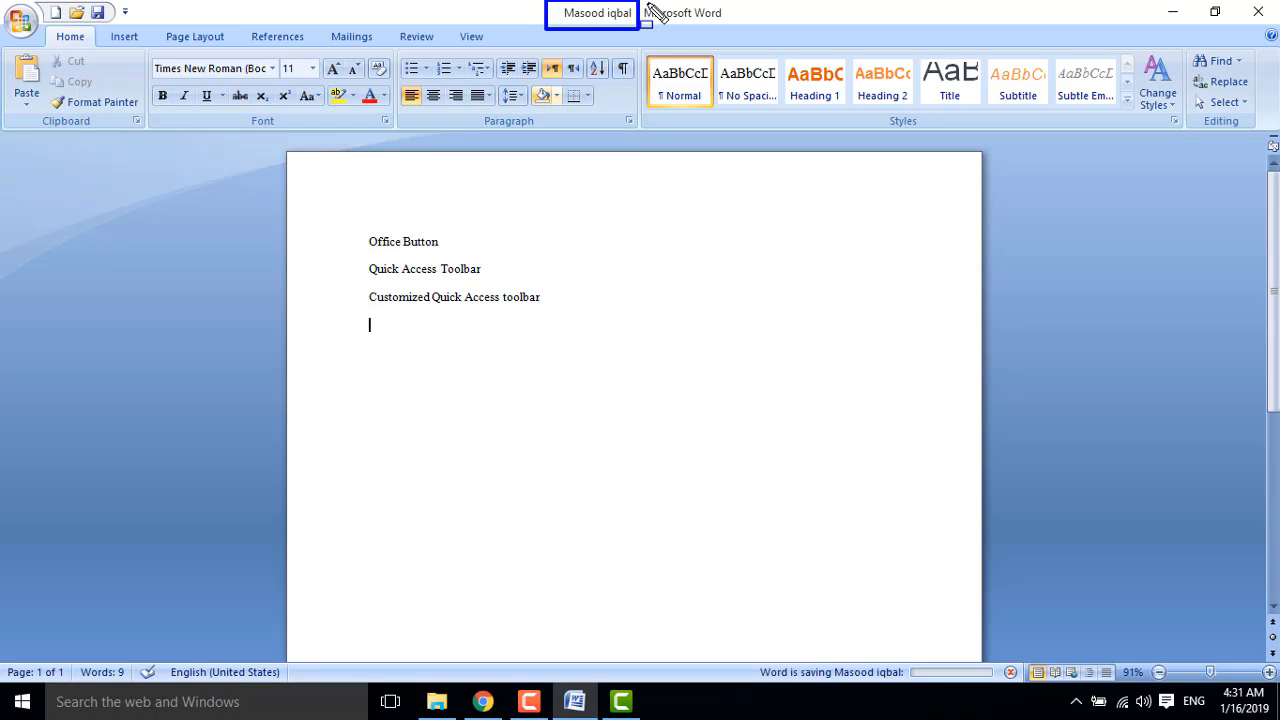
pyautogui.press('r')
pyautogui.moveTo(641, 2); pyautogui.dragTo(727, 25)
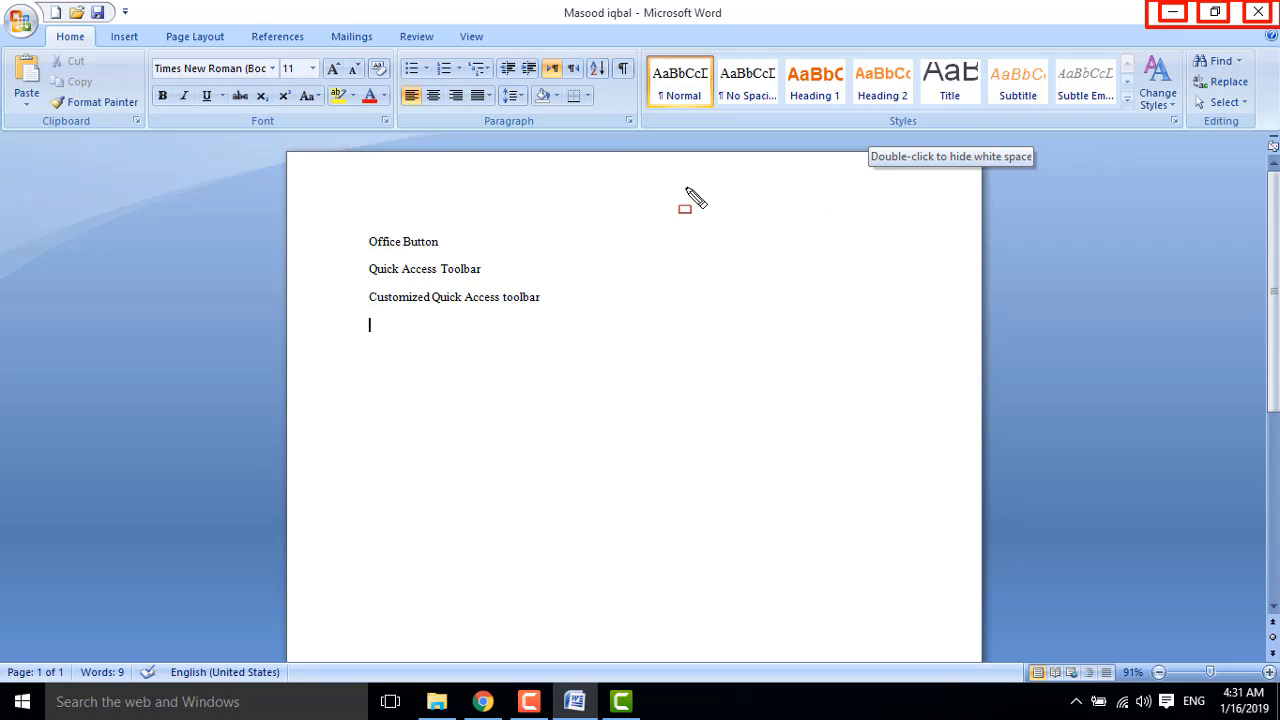
pyautogui.press('Escape')
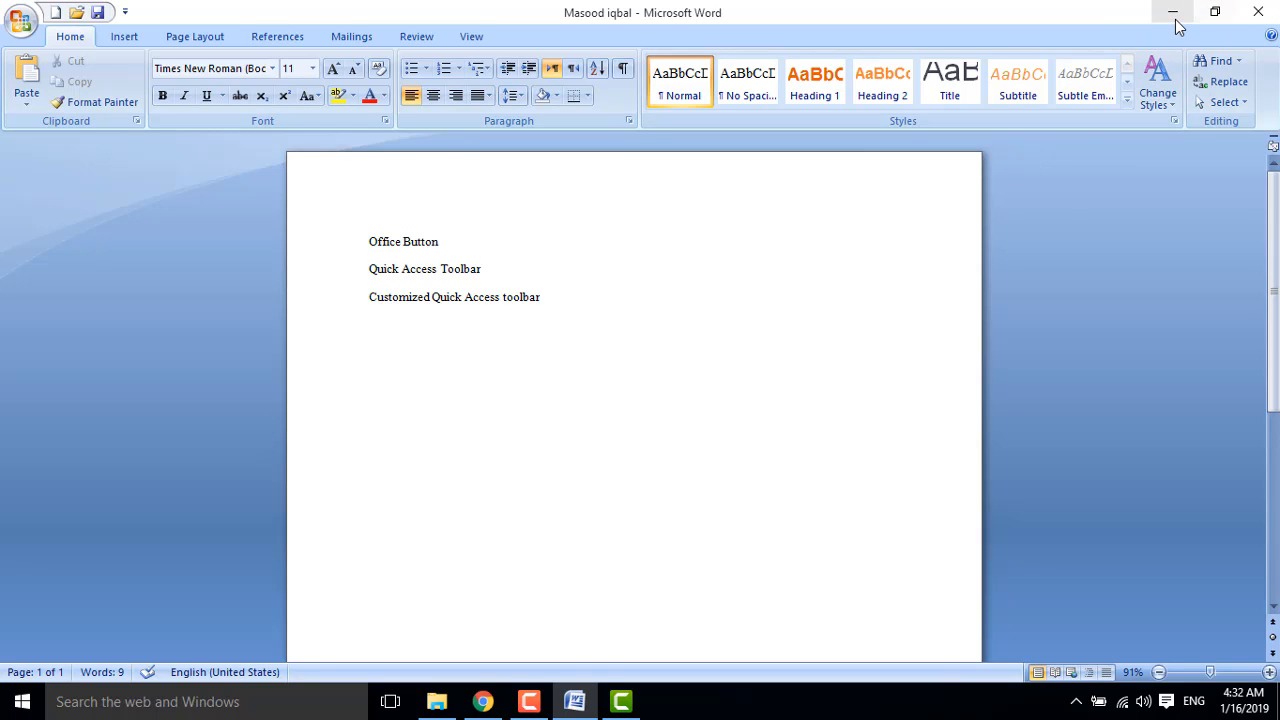
pyautogui.moveTo(1148, 1); pyautogui.dragTo(1194, 22)
pyautogui.press('Escape')
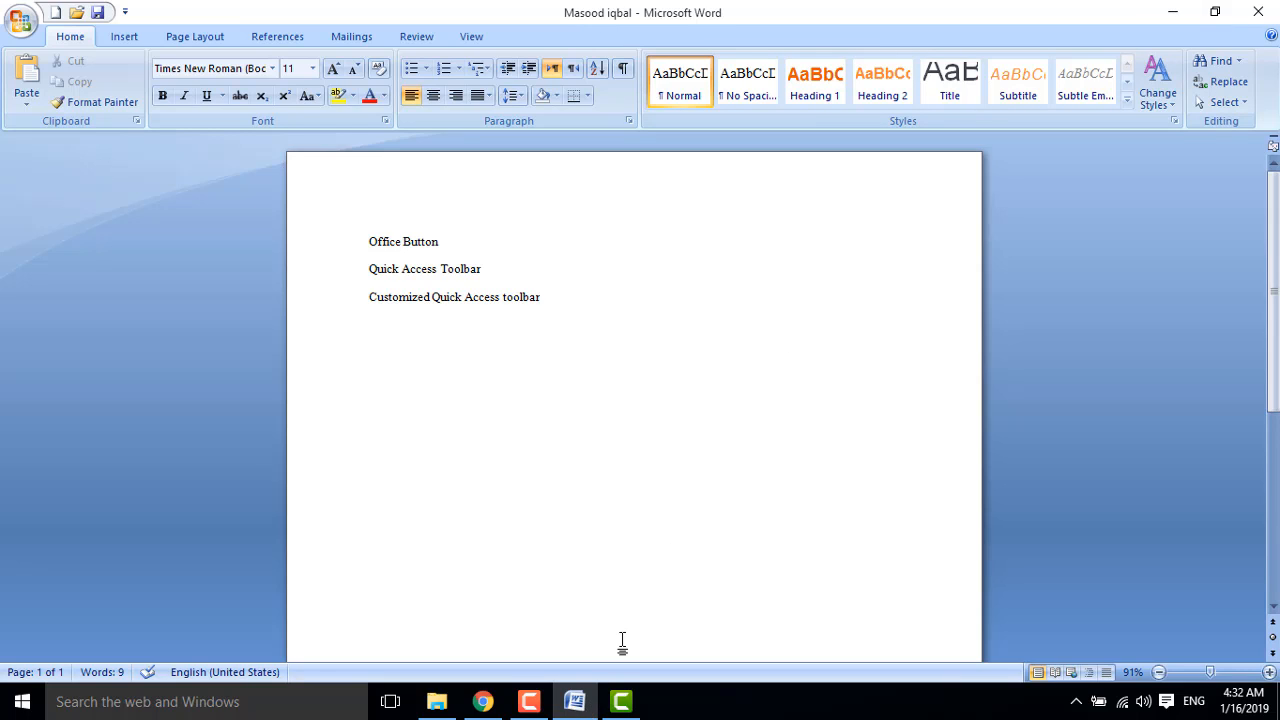
# - Minimize the document window to the desktop and restore it, two times
pyautogui.click(1173, 13)
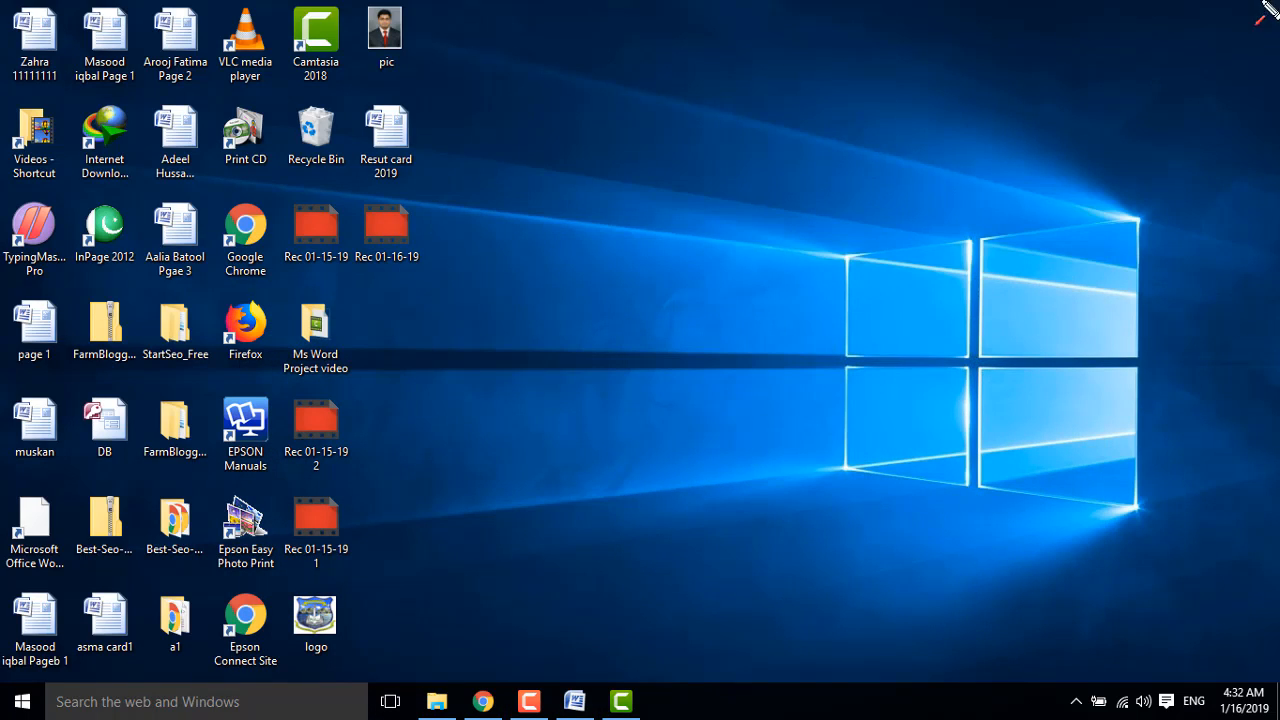
pyautogui.moveTo(1275, 8)
pyautogui.mouseDown()
pyautogui.moveTo(1034, 277)
pyautogui.moveTo(737, 486)
pyautogui.moveTo(577, 705)
pyautogui.mouseUp()
pyautogui.press('Escape')
pyautogui.click(574, 700)
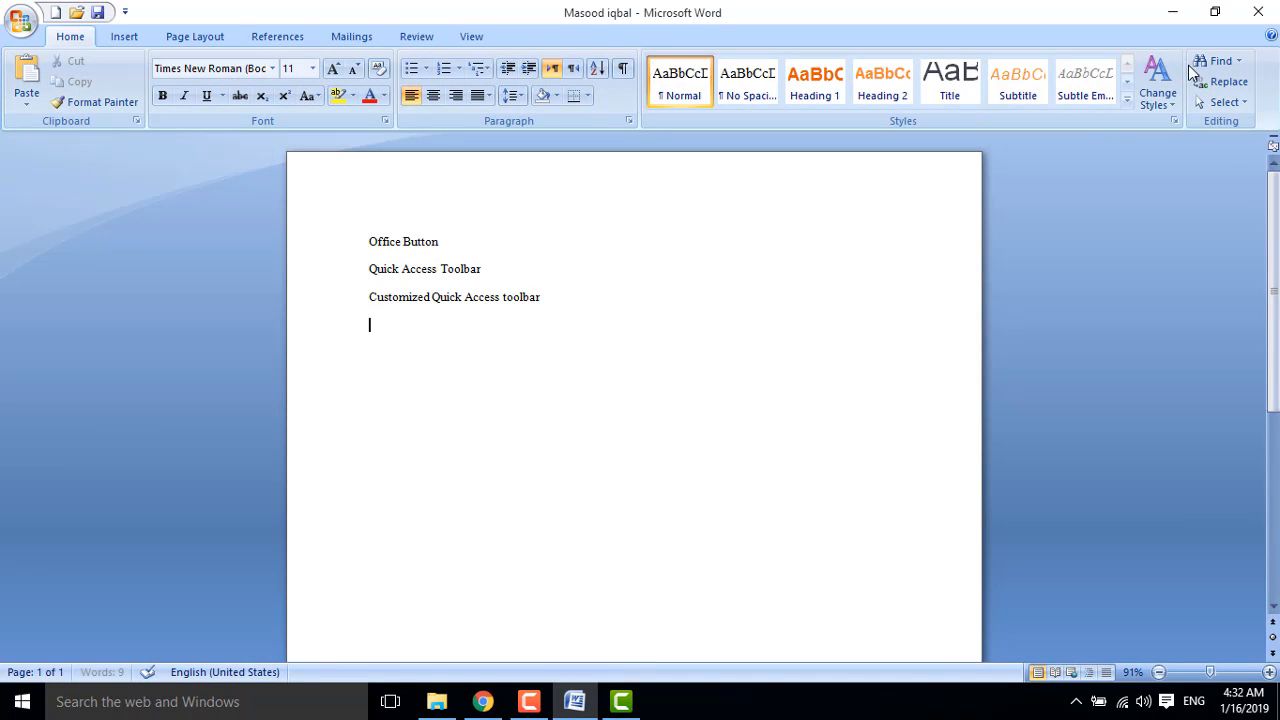
pyautogui.click(1172, 14)
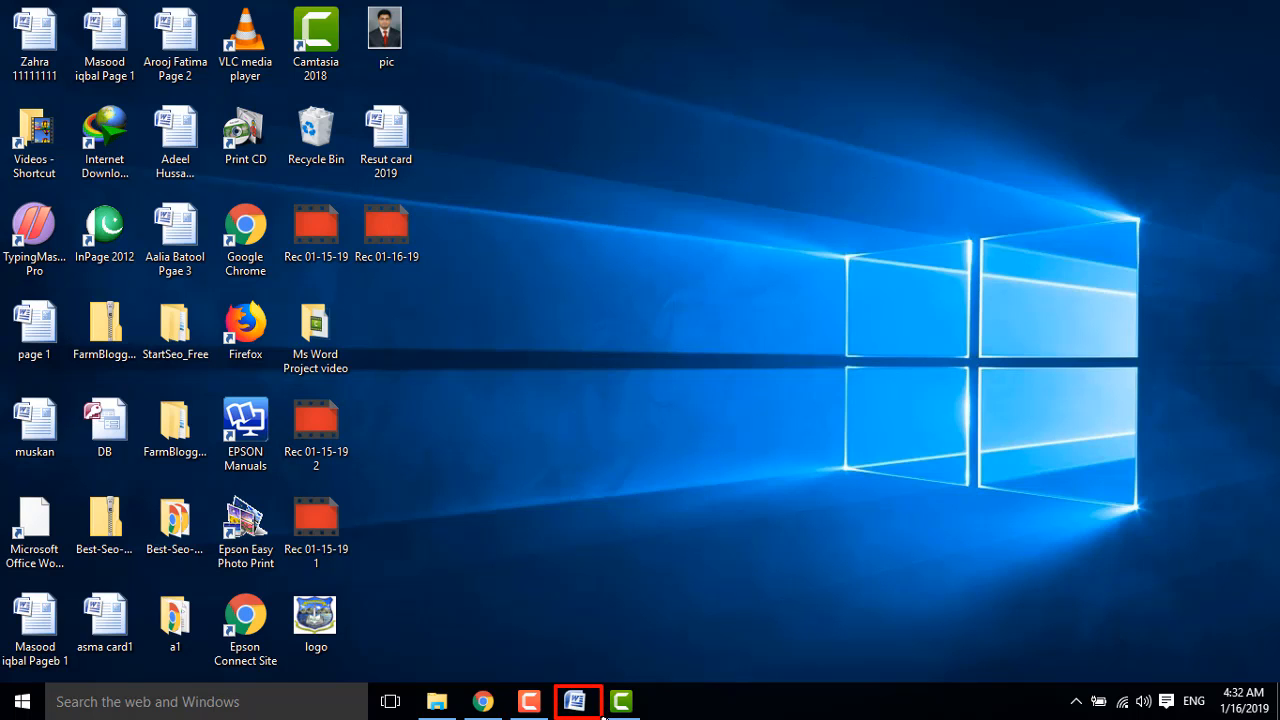
pyautogui.click(577, 704)
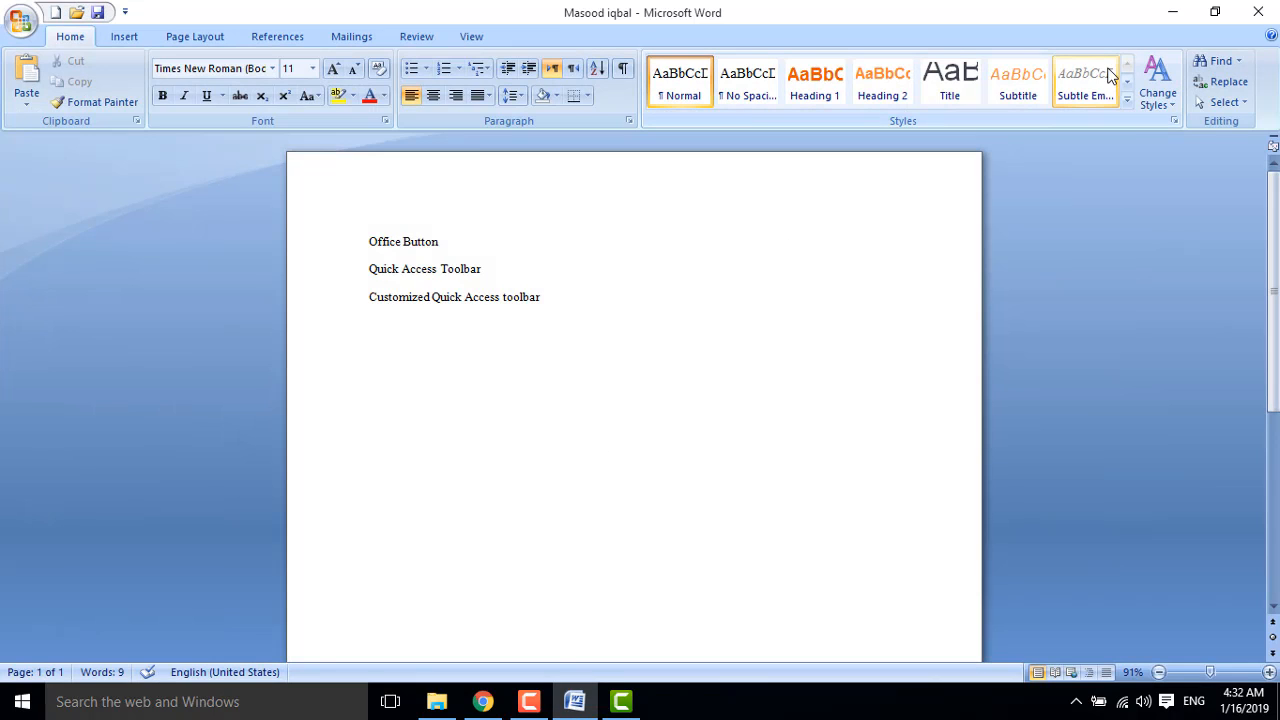
# - Choose the Rectangle shape for drawing on the page
pyautogui.click(122, 37)
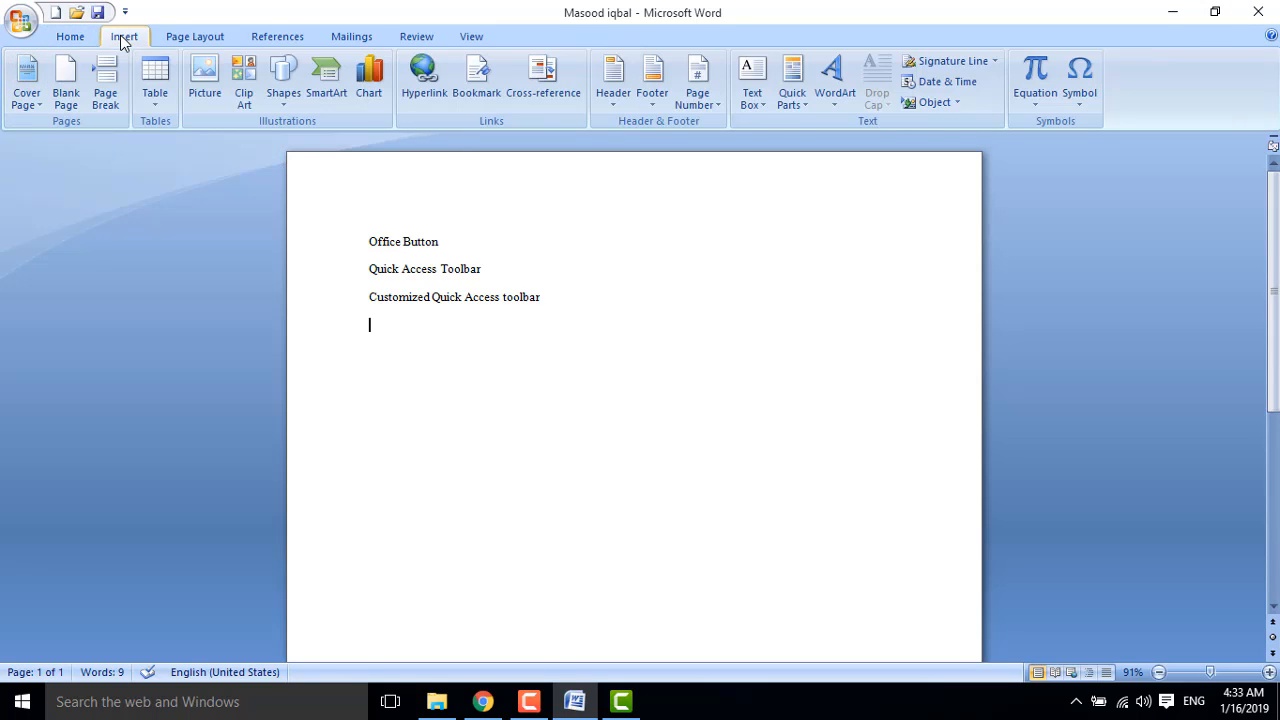
pyautogui.click(289, 101)
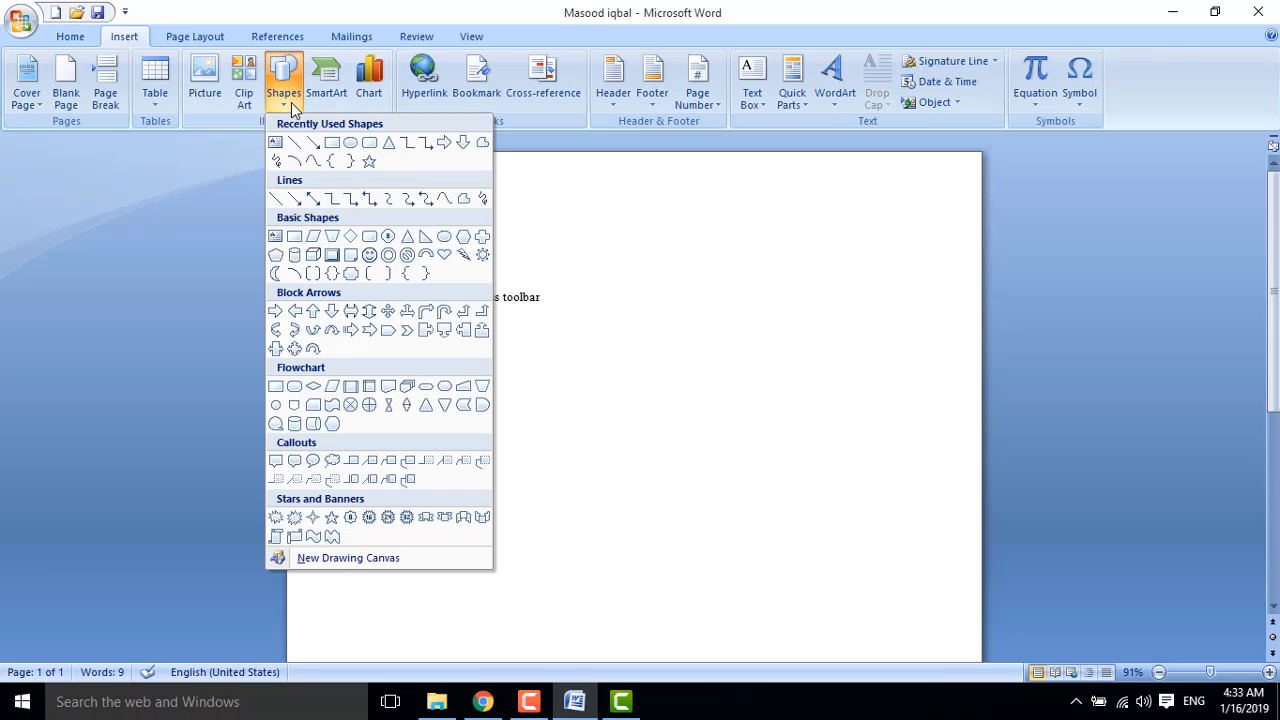
pyautogui.click(350, 155)
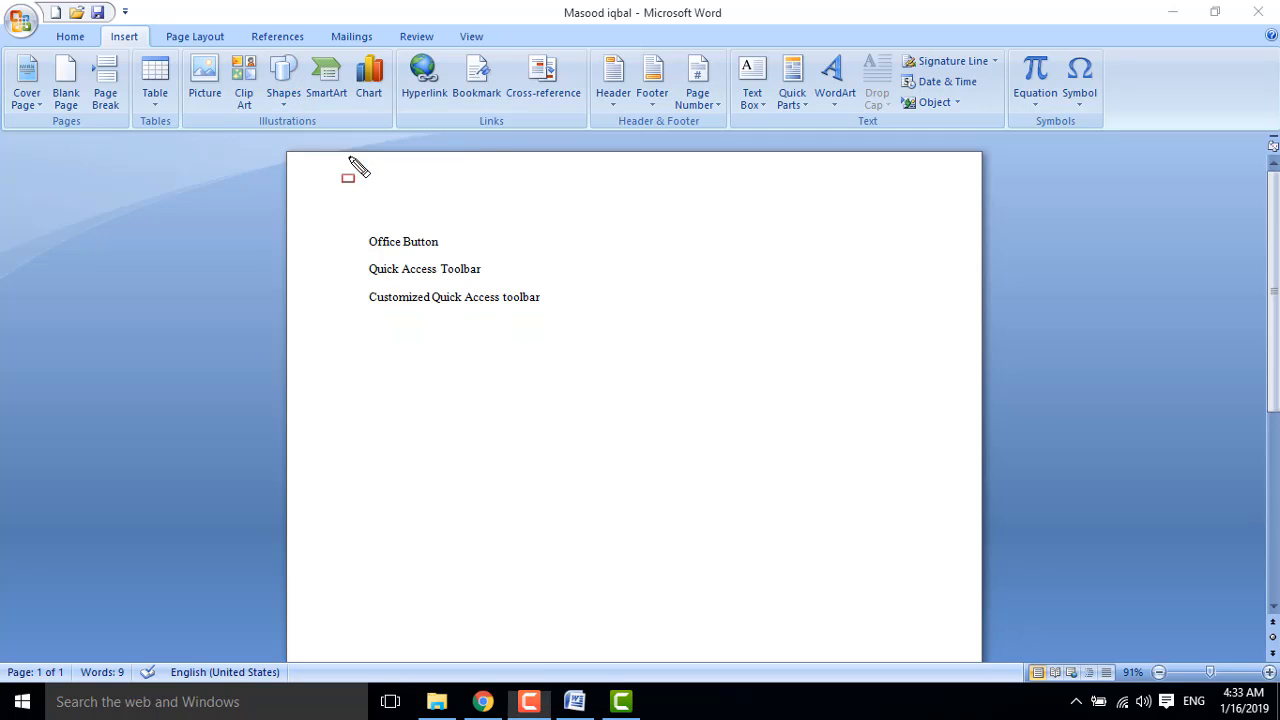
pyautogui.click(286, 95)
pyautogui.click(328, 140)
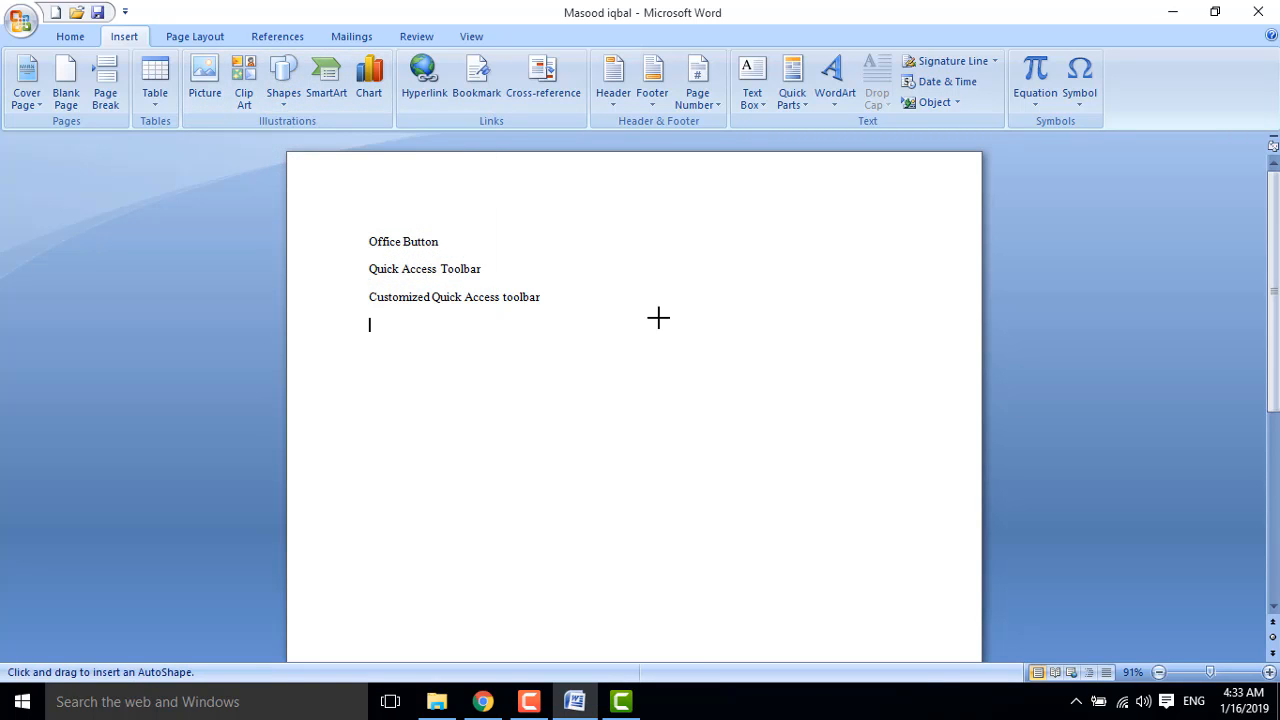
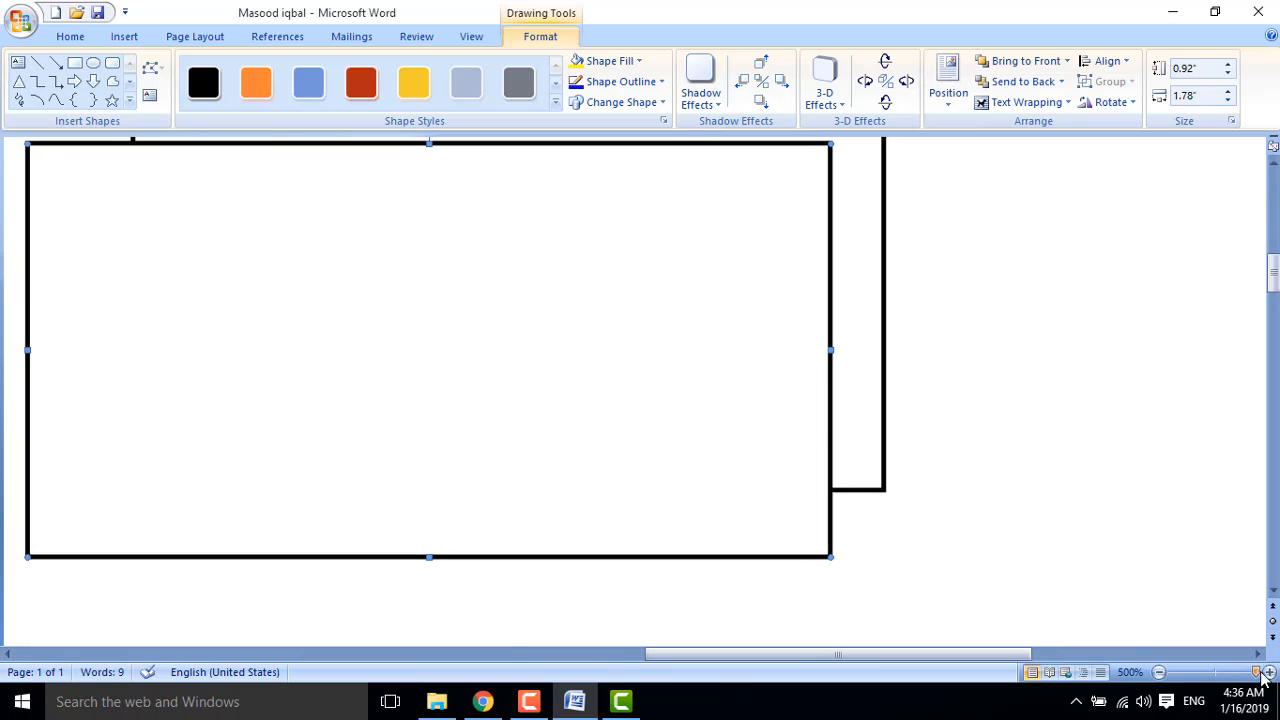
# - Look over the page and its lines of text at 500% zoom
pyautogui.moveTo(1273, 280); pyautogui.dragTo(1273, 192)
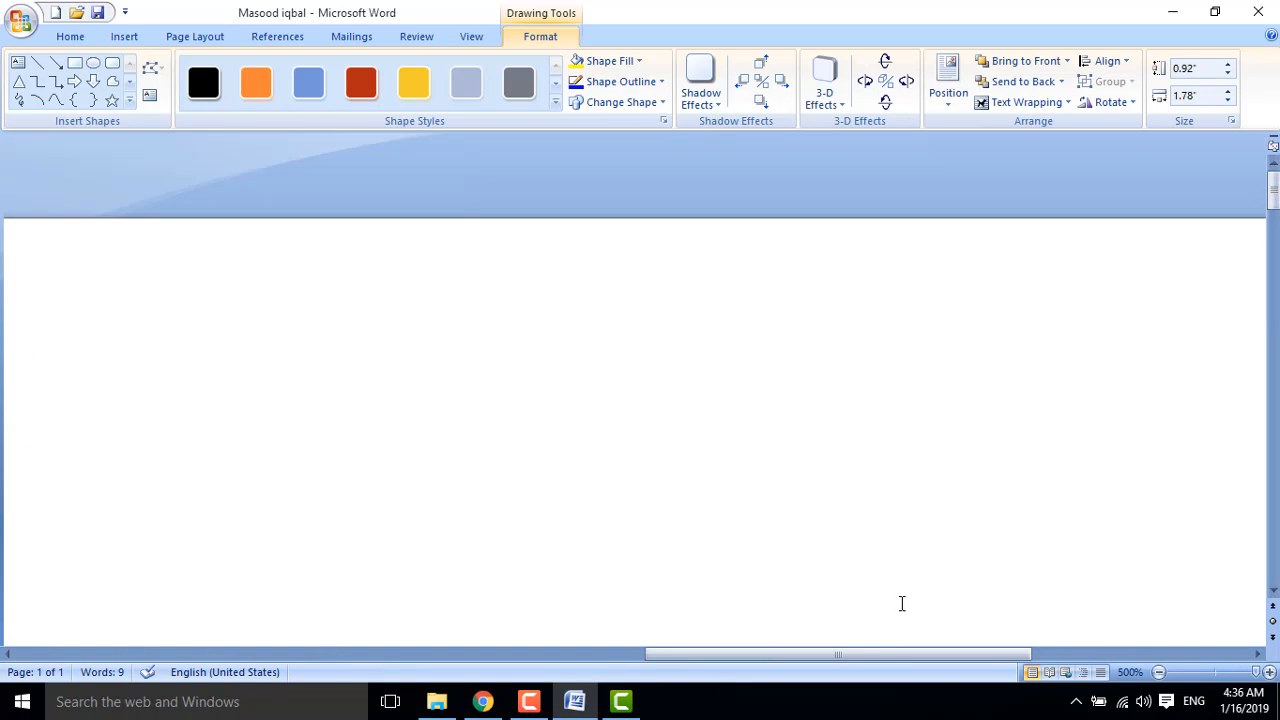
pyautogui.moveTo(830, 656); pyautogui.dragTo(217, 671)
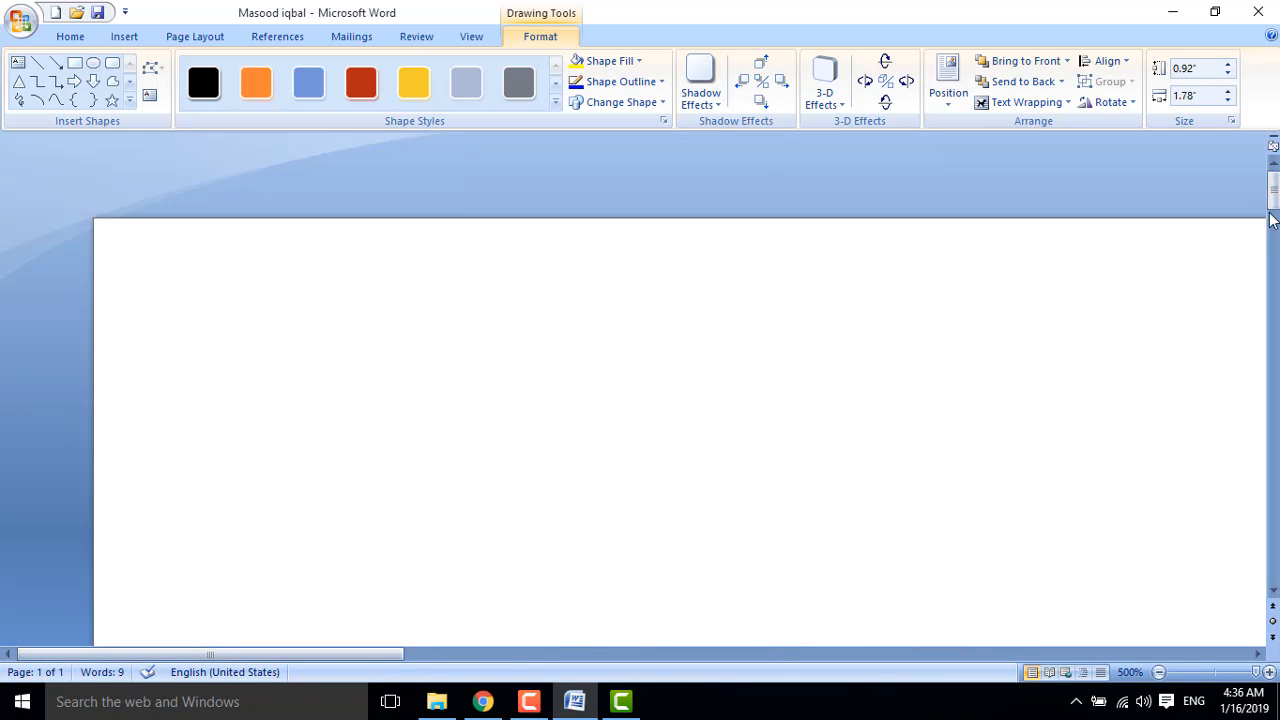
pyautogui.moveTo(1274, 194); pyautogui.dragTo(1274, 257)
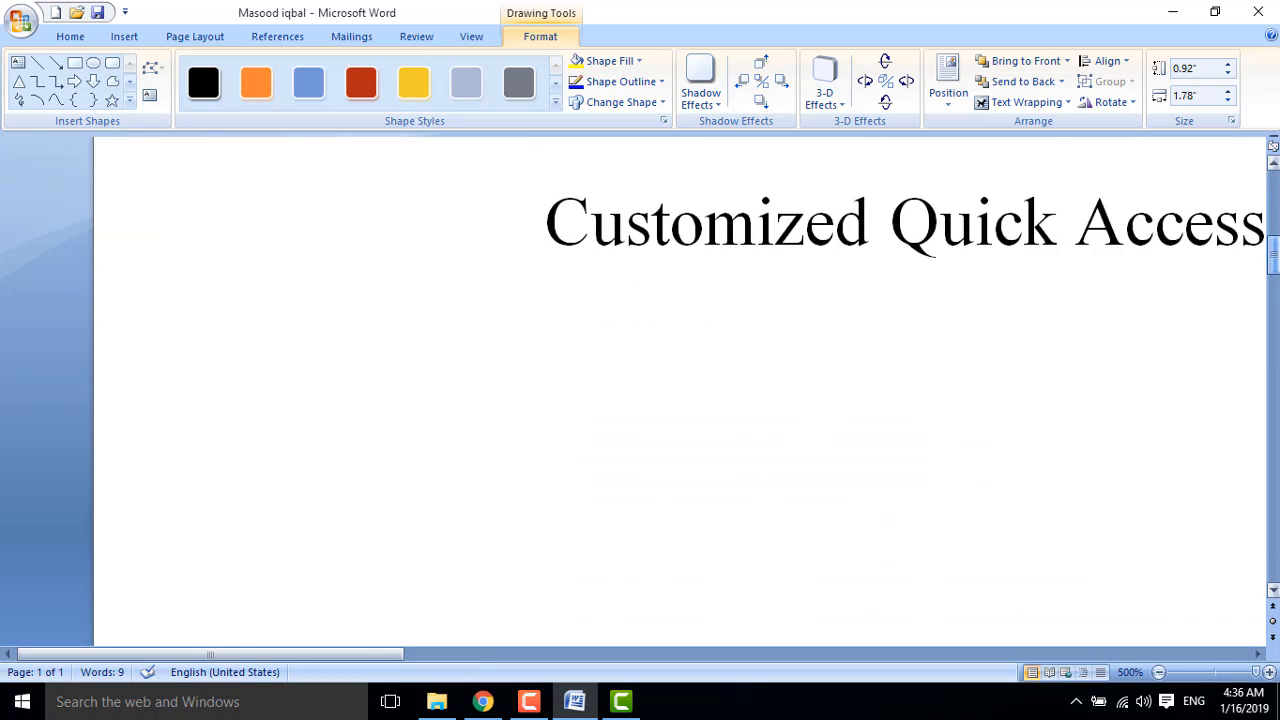
pyautogui.scroll(1, 476, 145)
pyautogui.scroll(1, 476, 145)
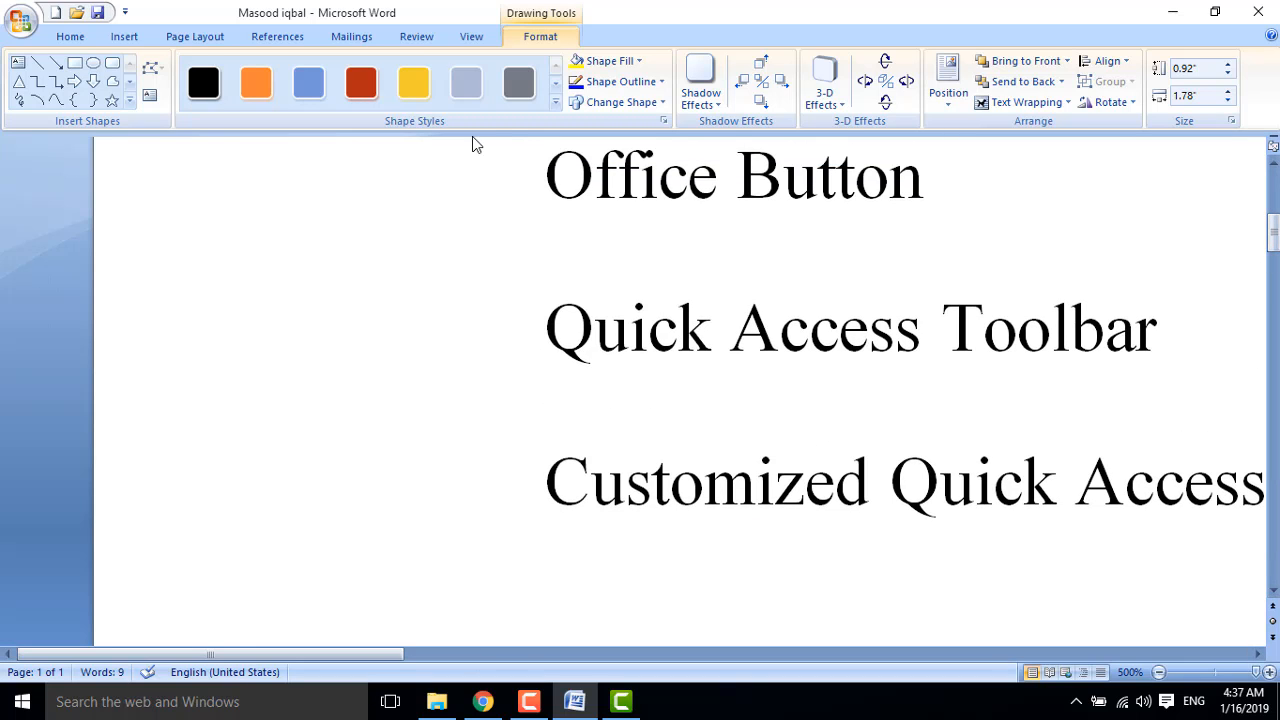
pyautogui.click(72, 40)
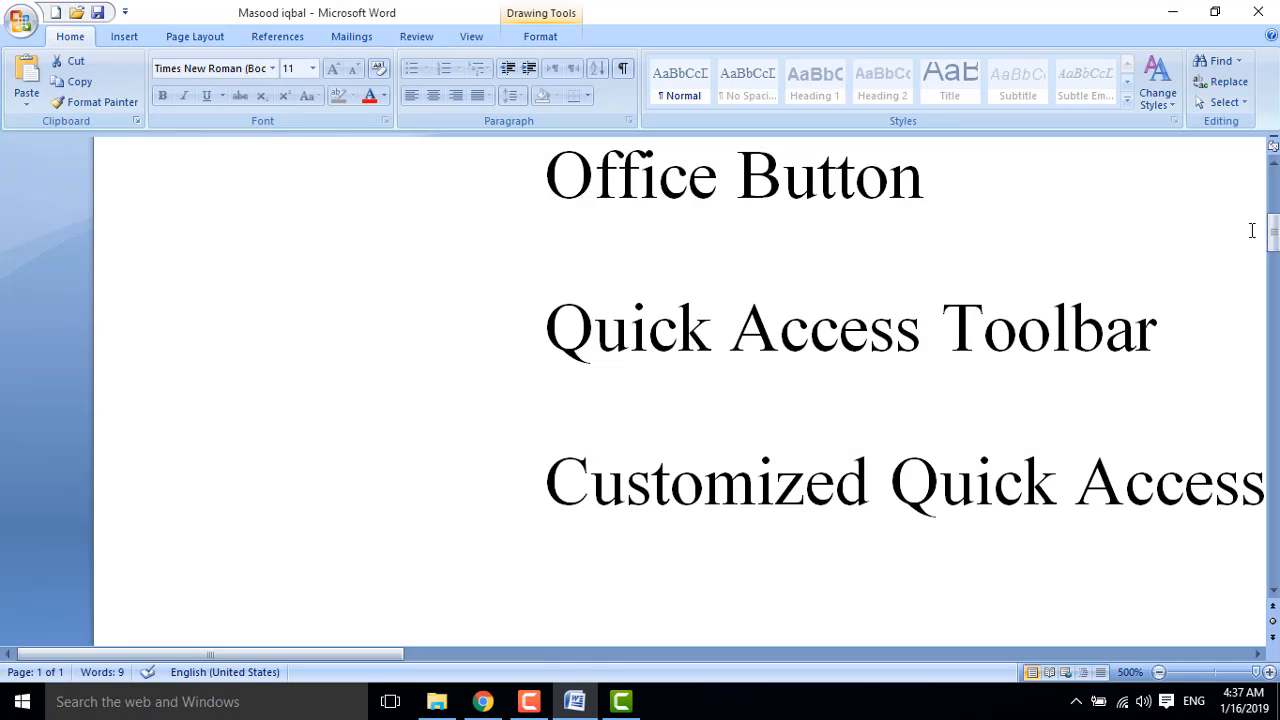
pyautogui.moveTo(1274, 234); pyautogui.dragTo(1274, 230)
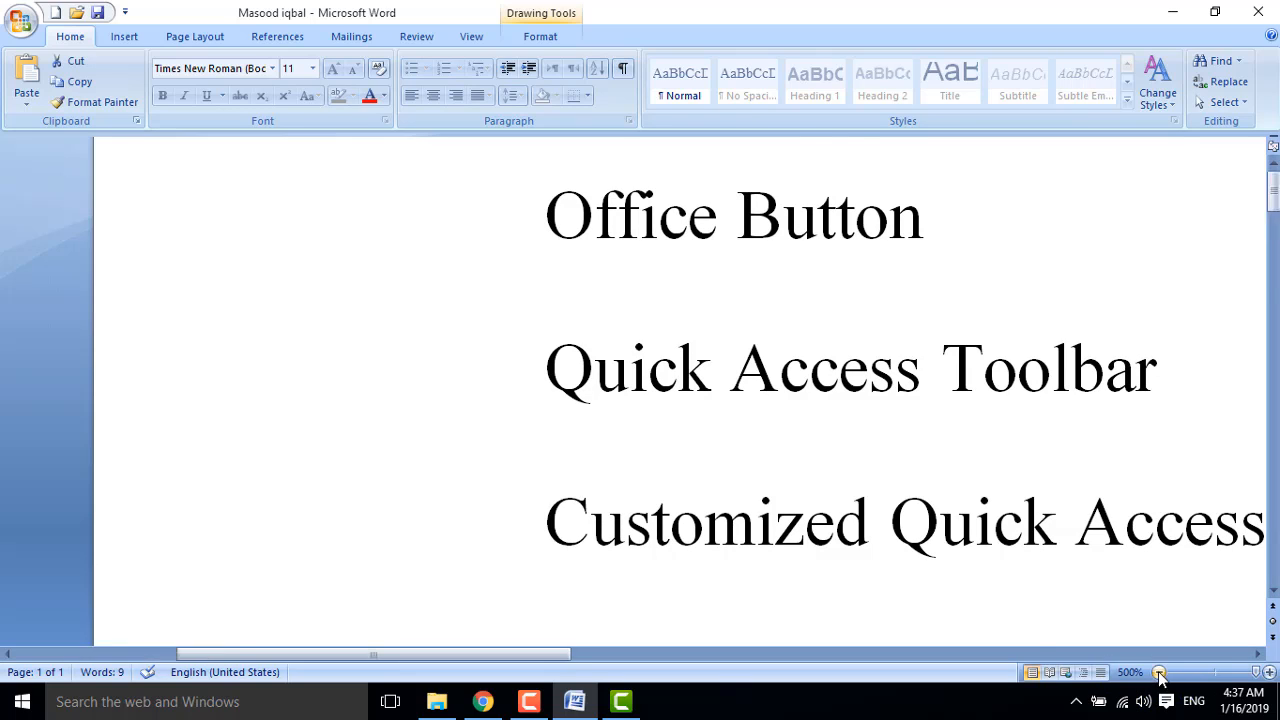
# - Zoom the document out to 10% and bring it back to 100%
pyautogui.click(1159, 673)
pyautogui.click(1159, 673)
pyautogui.click(1159, 673)
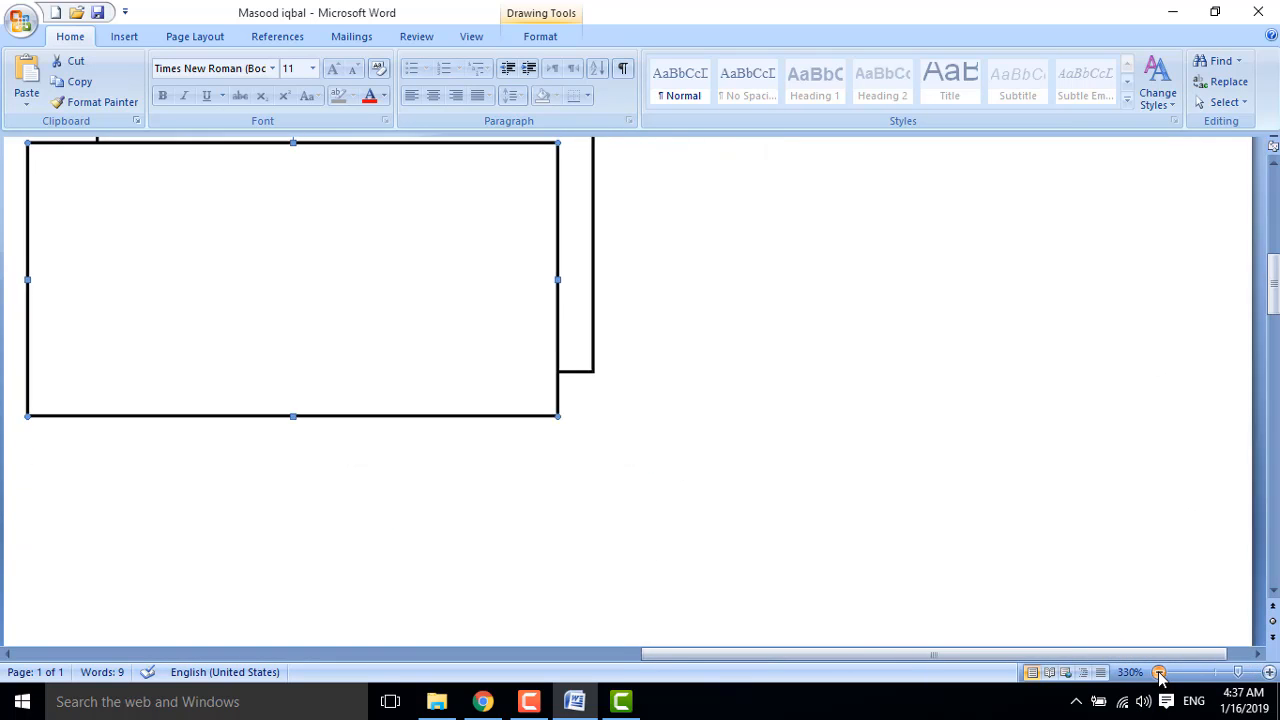
pyautogui.click(1159, 673)
pyautogui.click(1159, 673)
pyautogui.click(1159, 673)
pyautogui.click(1159, 673)
pyautogui.click(1159, 673)
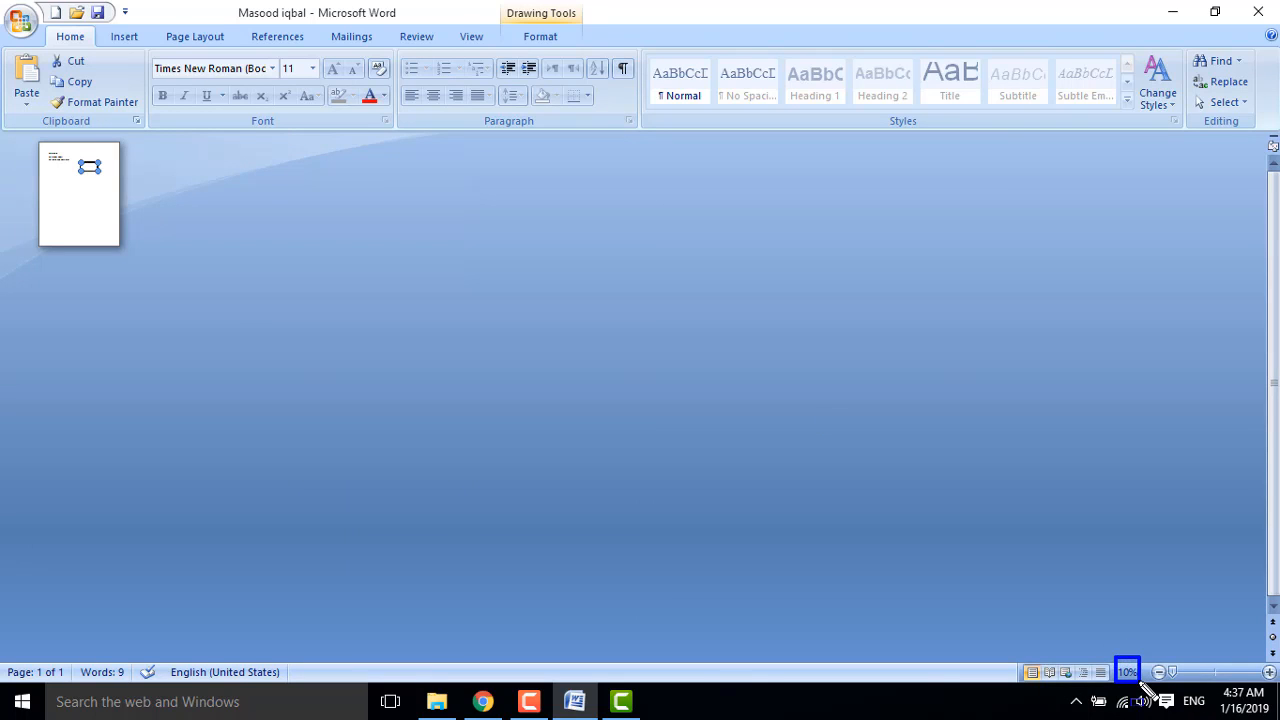
pyautogui.moveTo(1173, 673); pyautogui.dragTo(1216, 679)
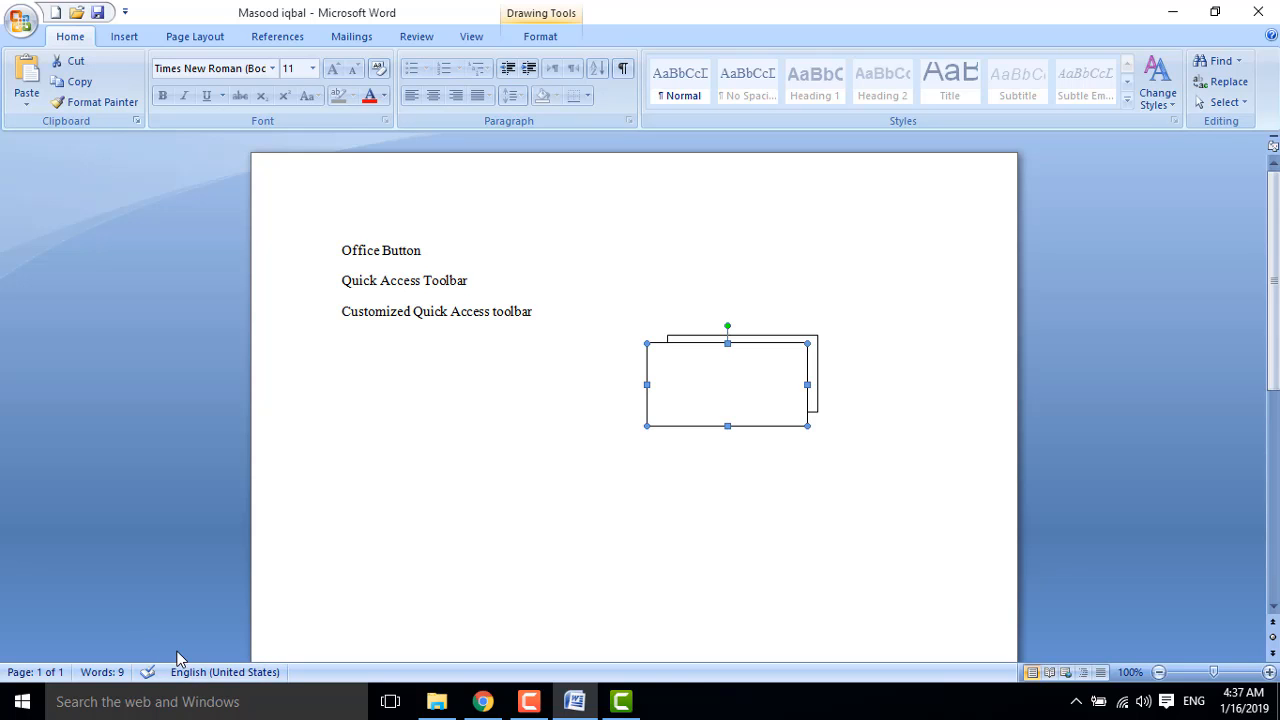
pyautogui.moveTo(163, 652)
pyautogui.mouseDown()
pyautogui.moveTo(183, 680)
pyautogui.moveTo(286, 689)
pyautogui.mouseUp()
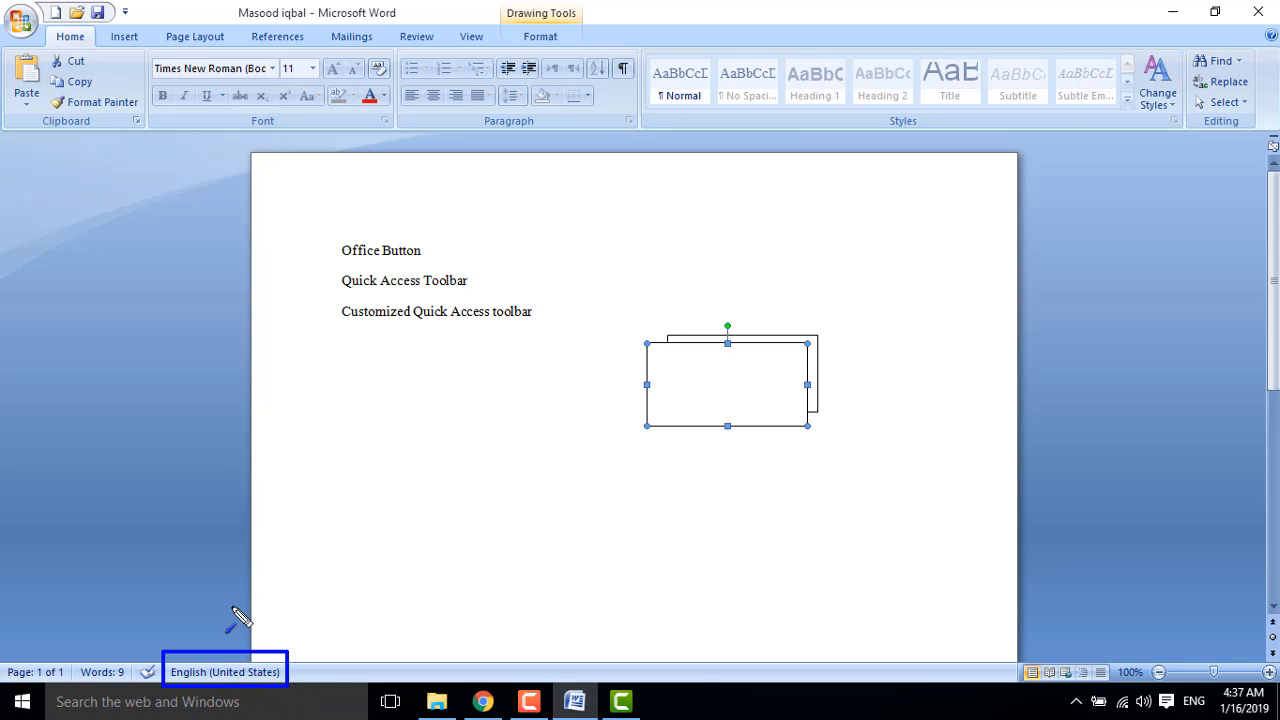
pyautogui.moveTo(420, 311)
pyautogui.mouseDown()
pyautogui.moveTo(255, 625)
pyautogui.moveTo(200, 662)
pyautogui.mouseUp()
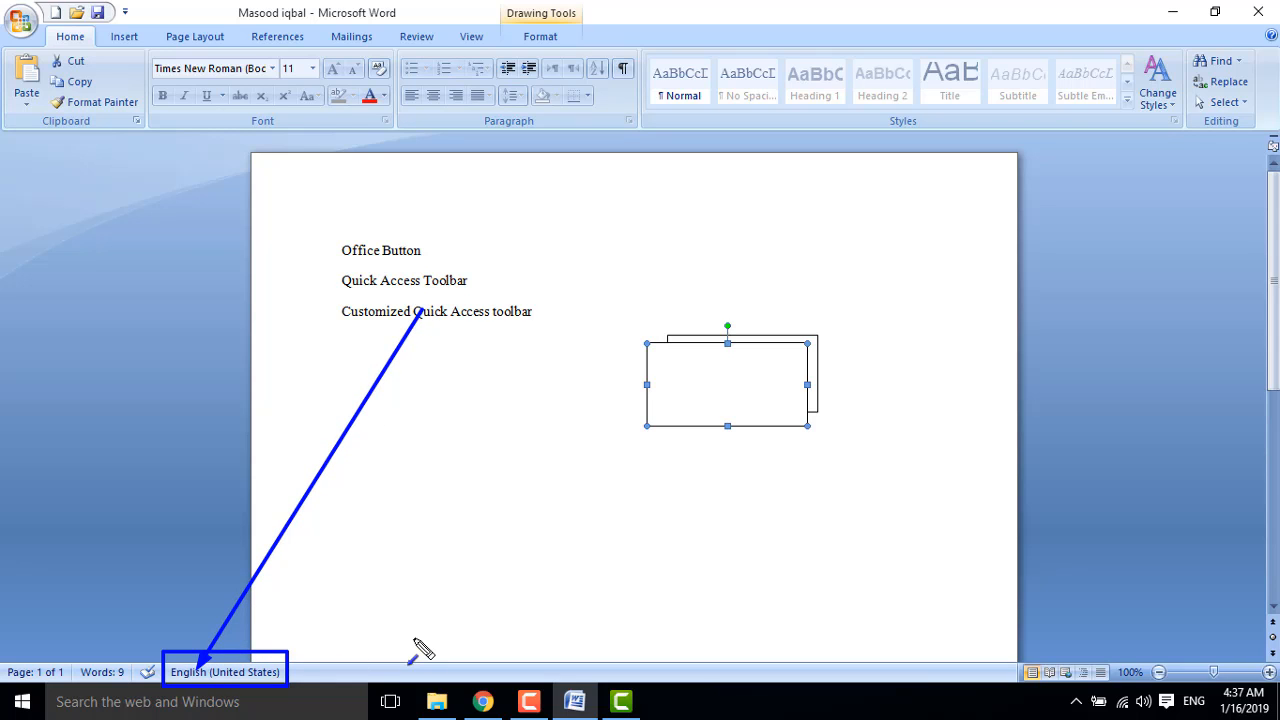
pyautogui.press('Escape')
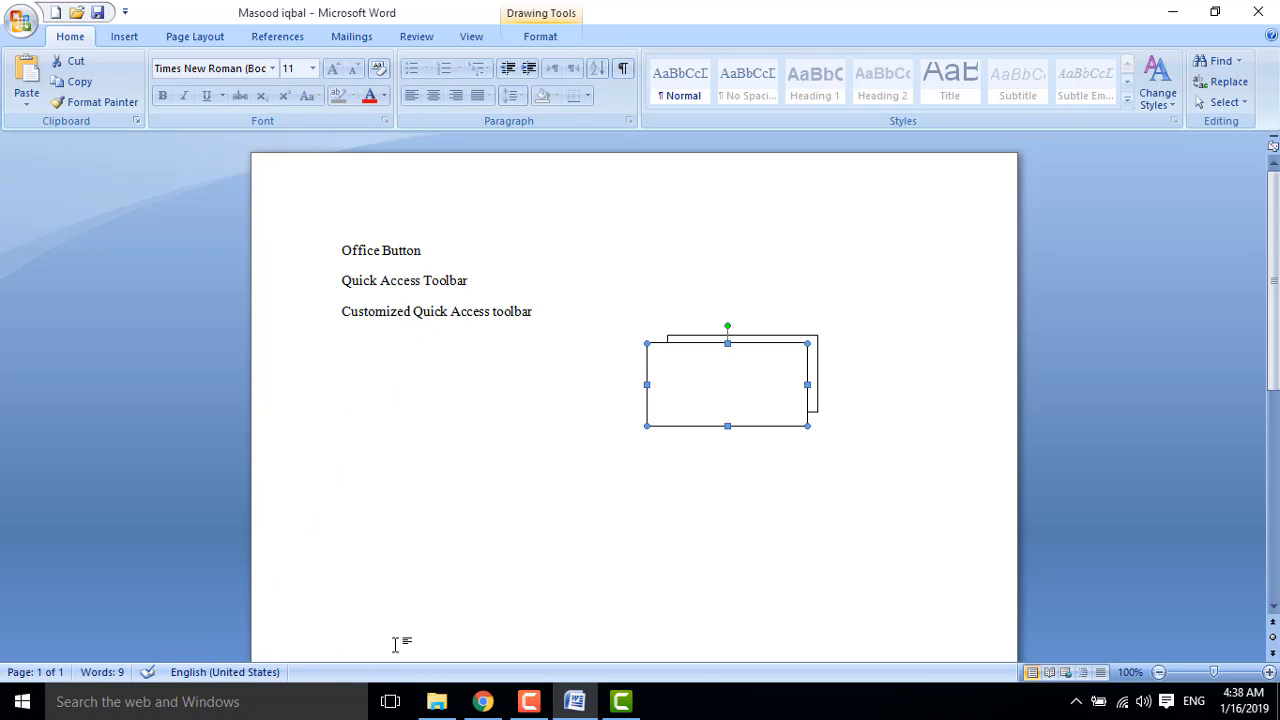
# - Open the Language settings for the text and examine the available languages, including Urdu (Pakistan)
pyautogui.click(248, 676)
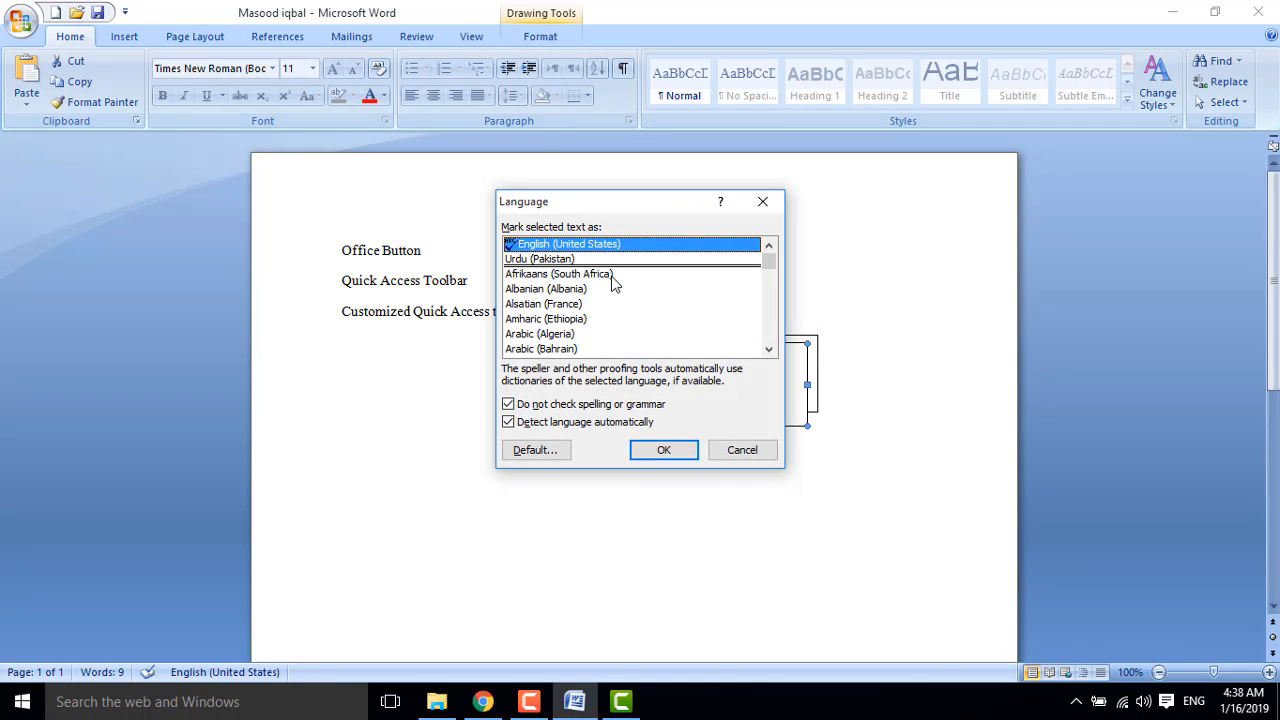
pyautogui.hotkey('ctrl', 'shift', 'd')
pyautogui.moveTo(498, 252); pyautogui.dragTo(586, 267)
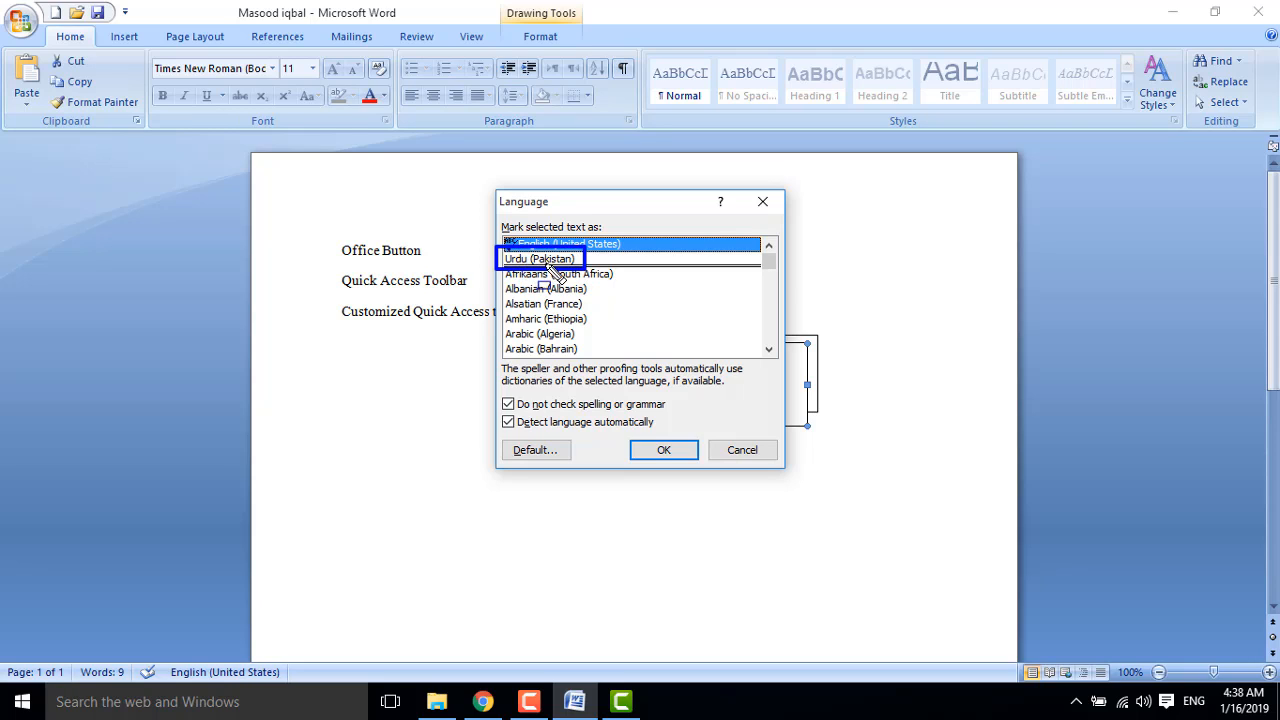
pyautogui.click(811, 397)
pyautogui.moveTo(1177, 687); pyautogui.dragTo(1212, 711)
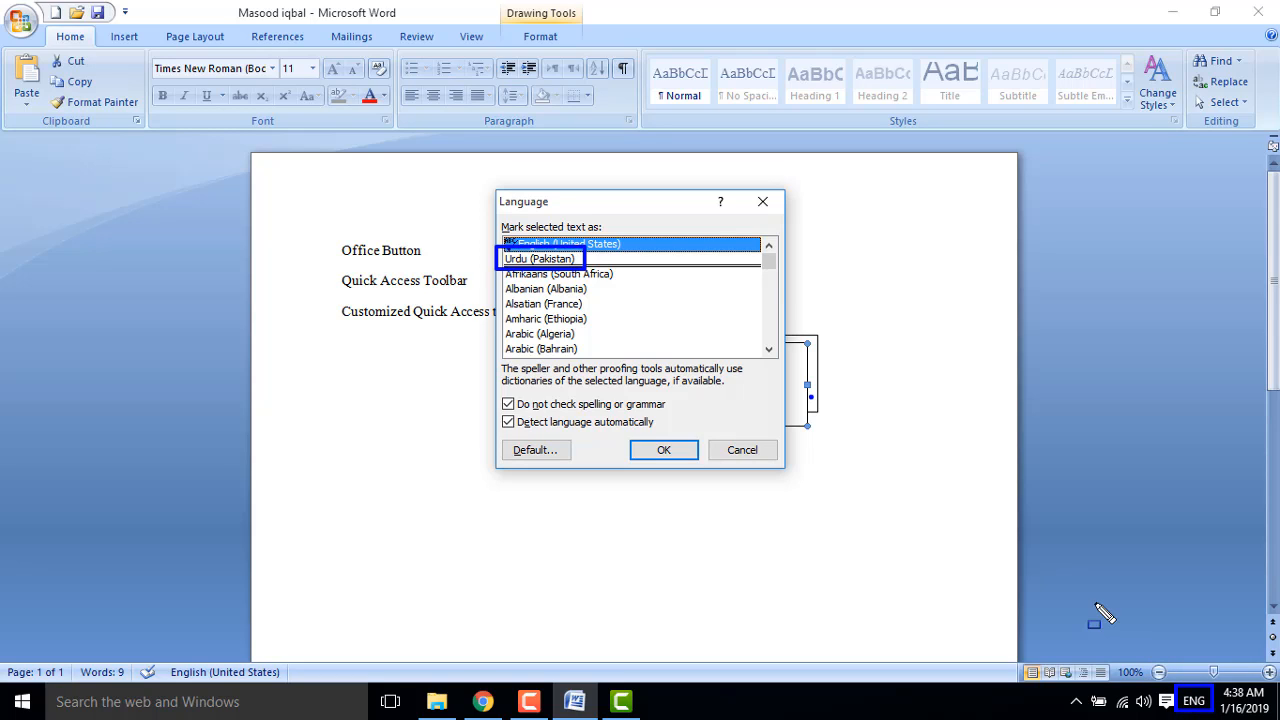
# - Close the Language settings, switch the keyboard input to Urdu and write "کمپیوٹر کیا ہے؟؟؟" below "Customized Quick Access toolbar"
pyautogui.click(744, 449)
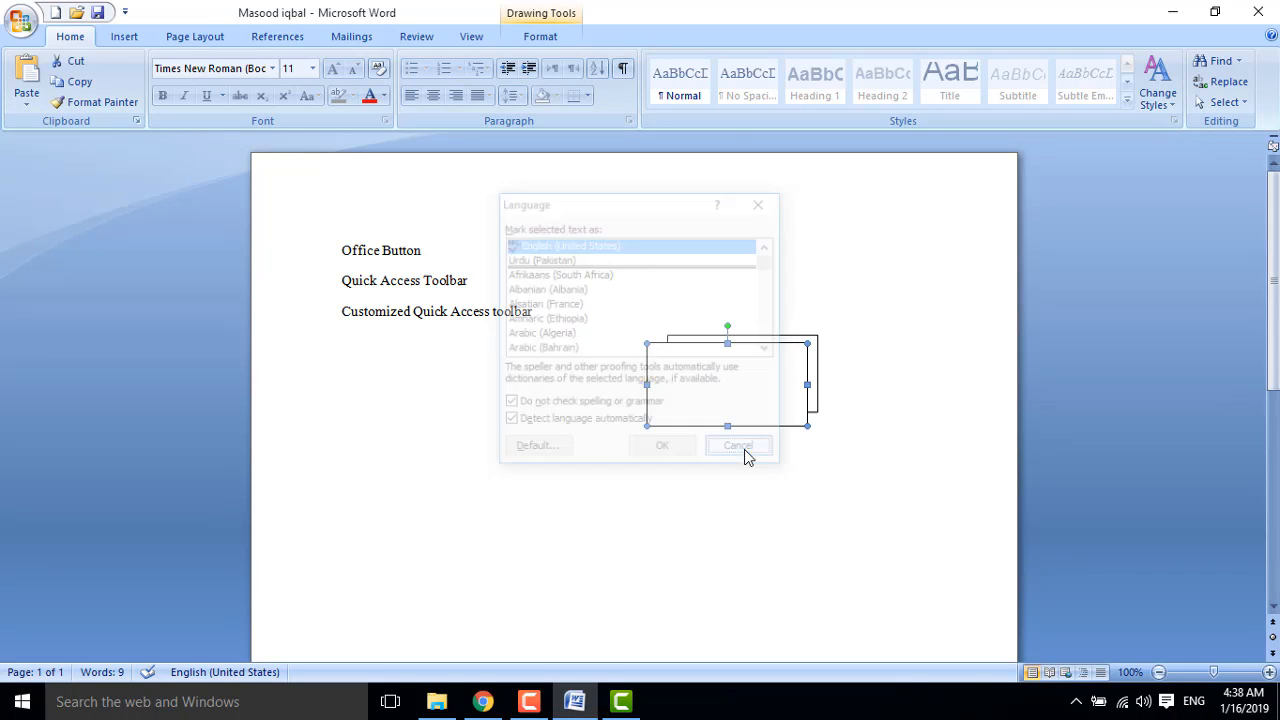
pyautogui.hotkey('alt', 'shift')
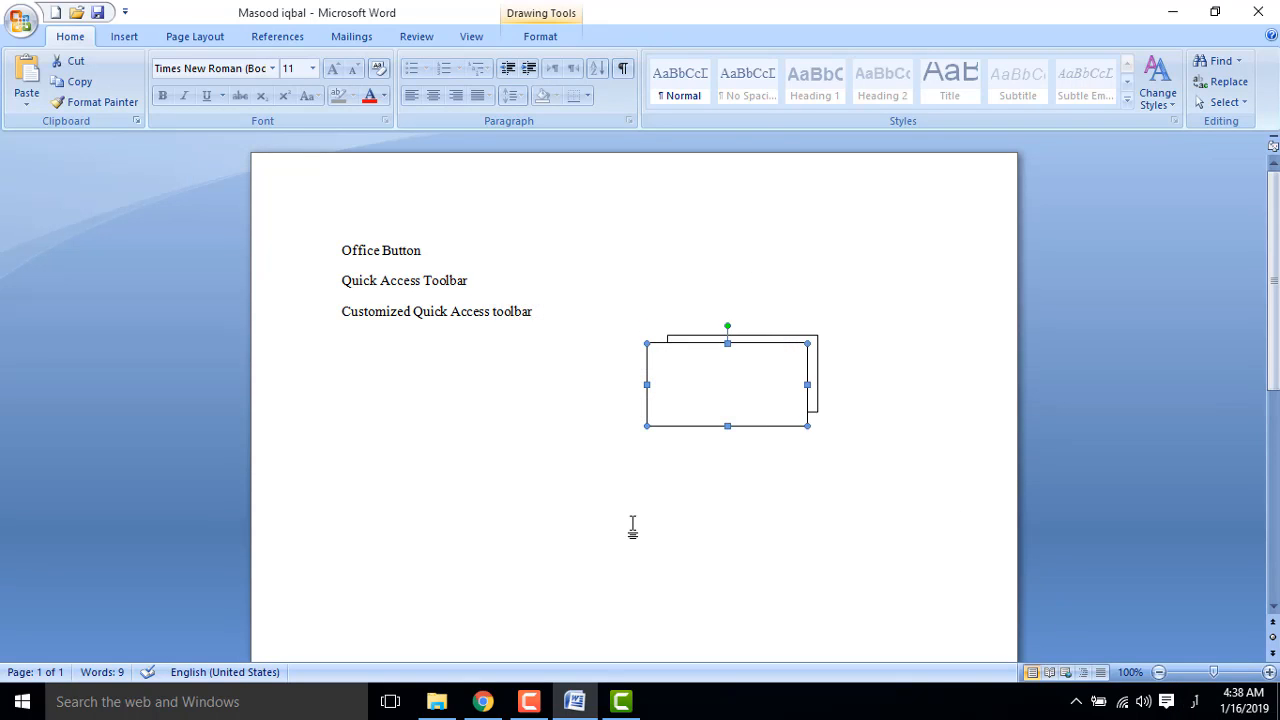
pyautogui.click(547, 390)
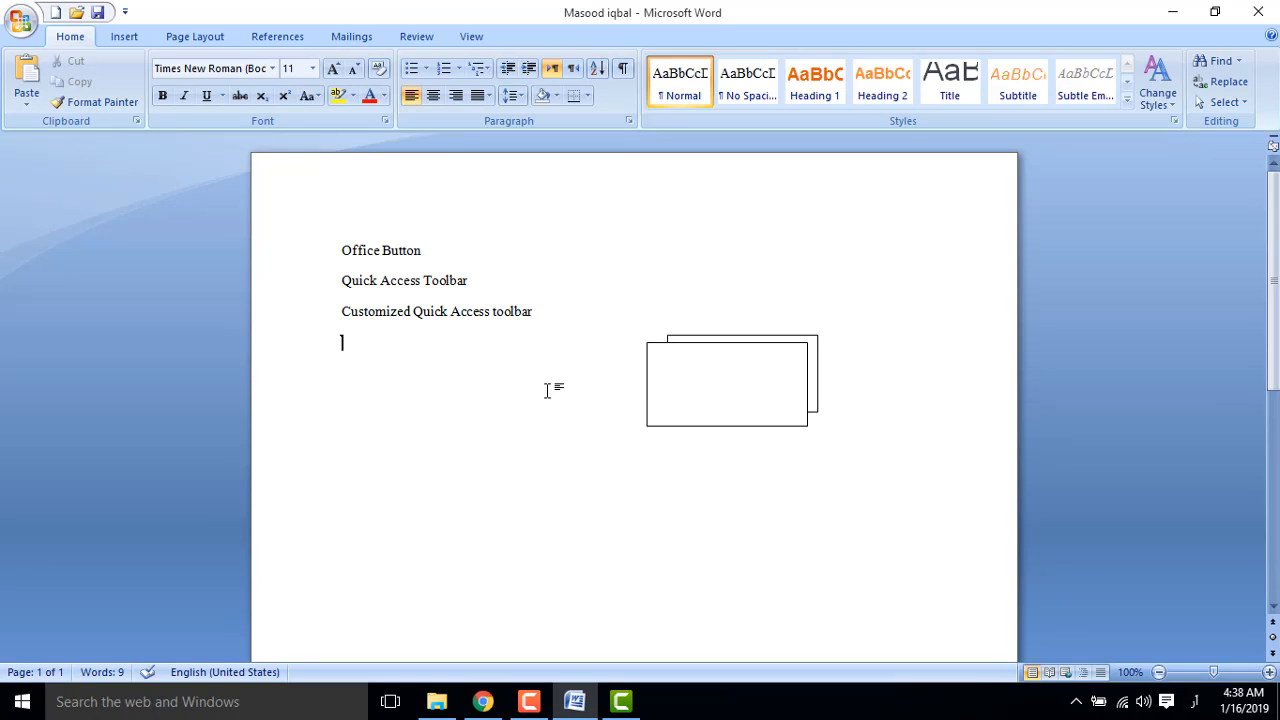
pyautogui.write('کسی')
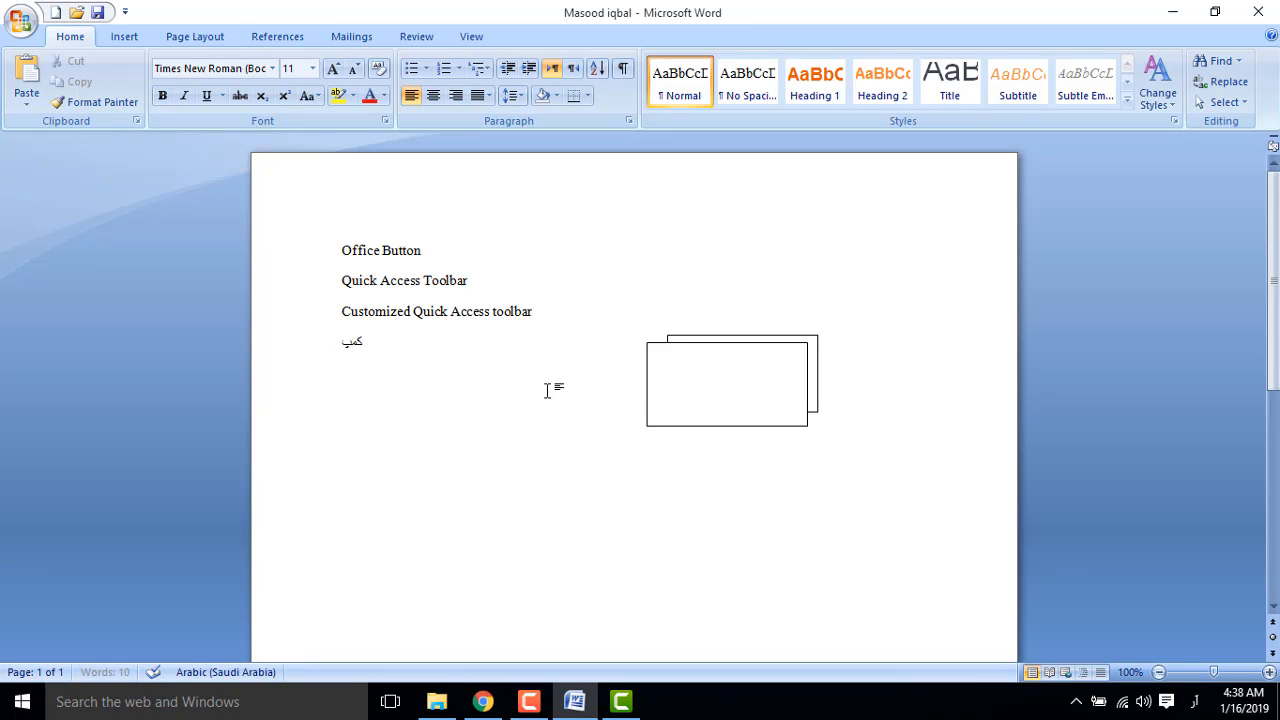
pyautogui.write('یوٹر کیا ہے؟؟؟')
# - Set the font of the whole Urdu line to Jameel Noori Nastaleeq
pyautogui.moveTo(342, 344); pyautogui.dragTo(430, 342)
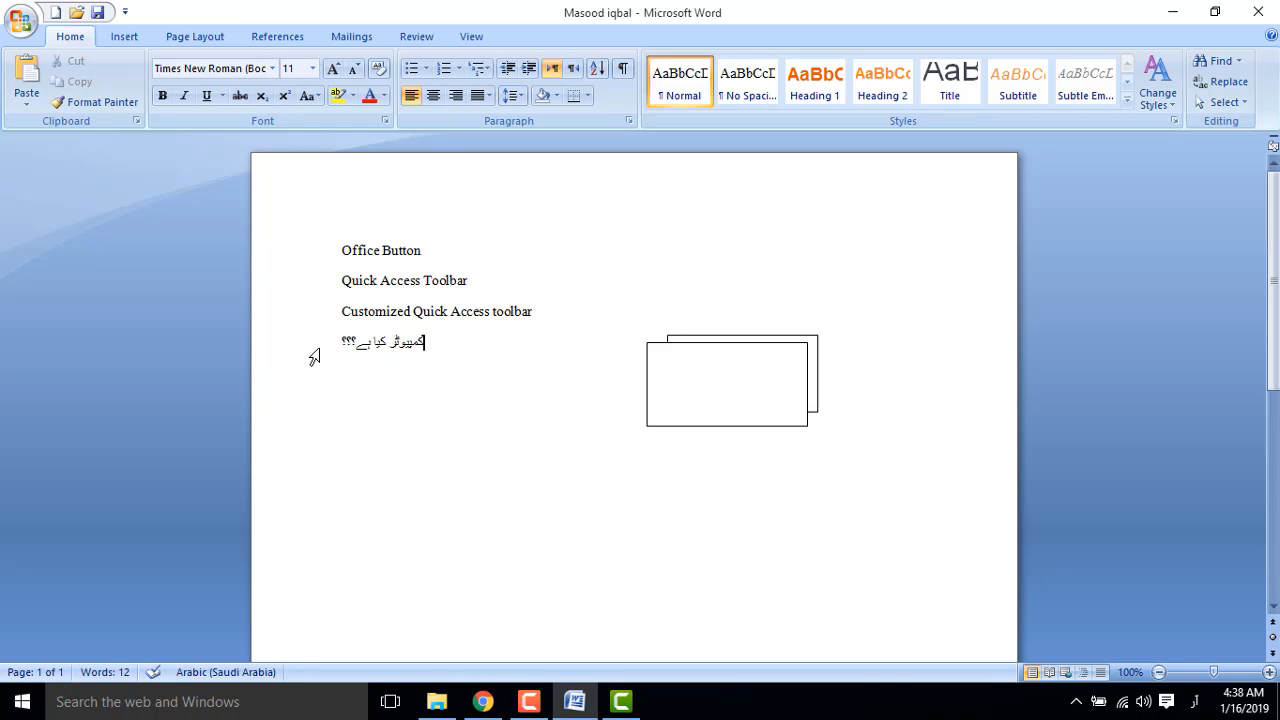
pyautogui.moveTo(340, 343); pyautogui.dragTo(426, 350)
pyautogui.moveTo(343, 347); pyautogui.dragTo(414, 348)
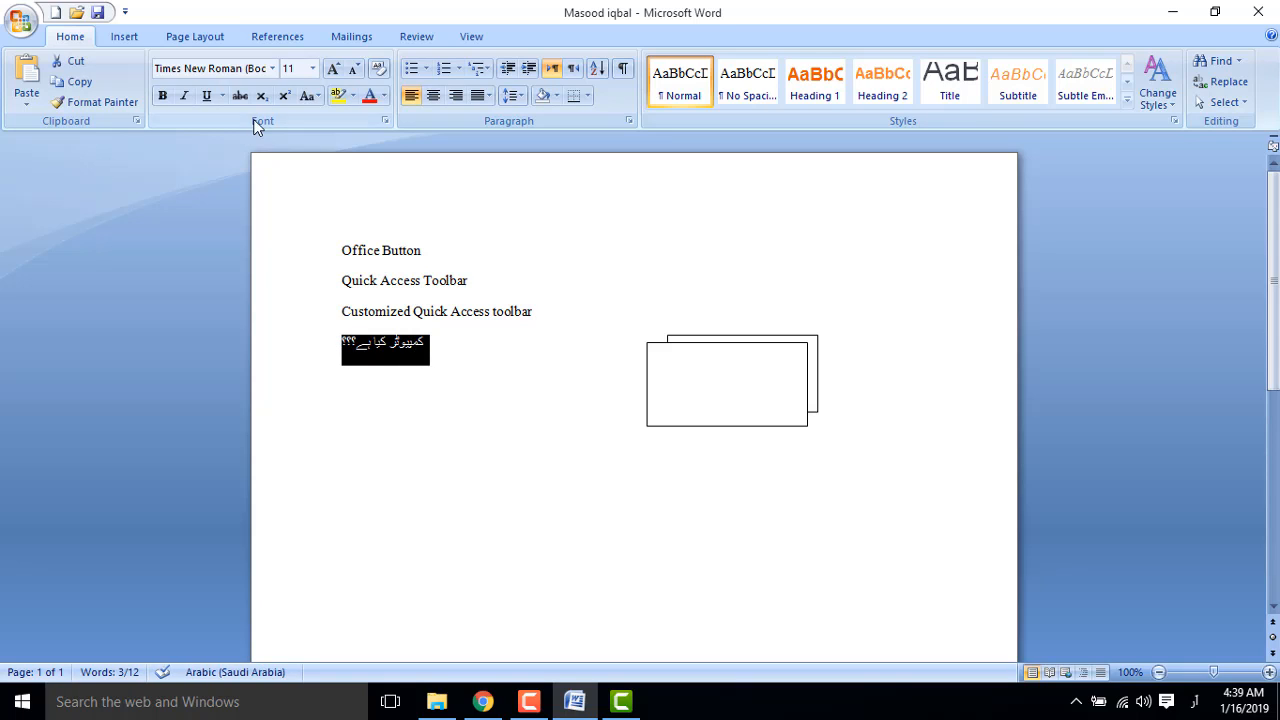
pyautogui.click(272, 68)
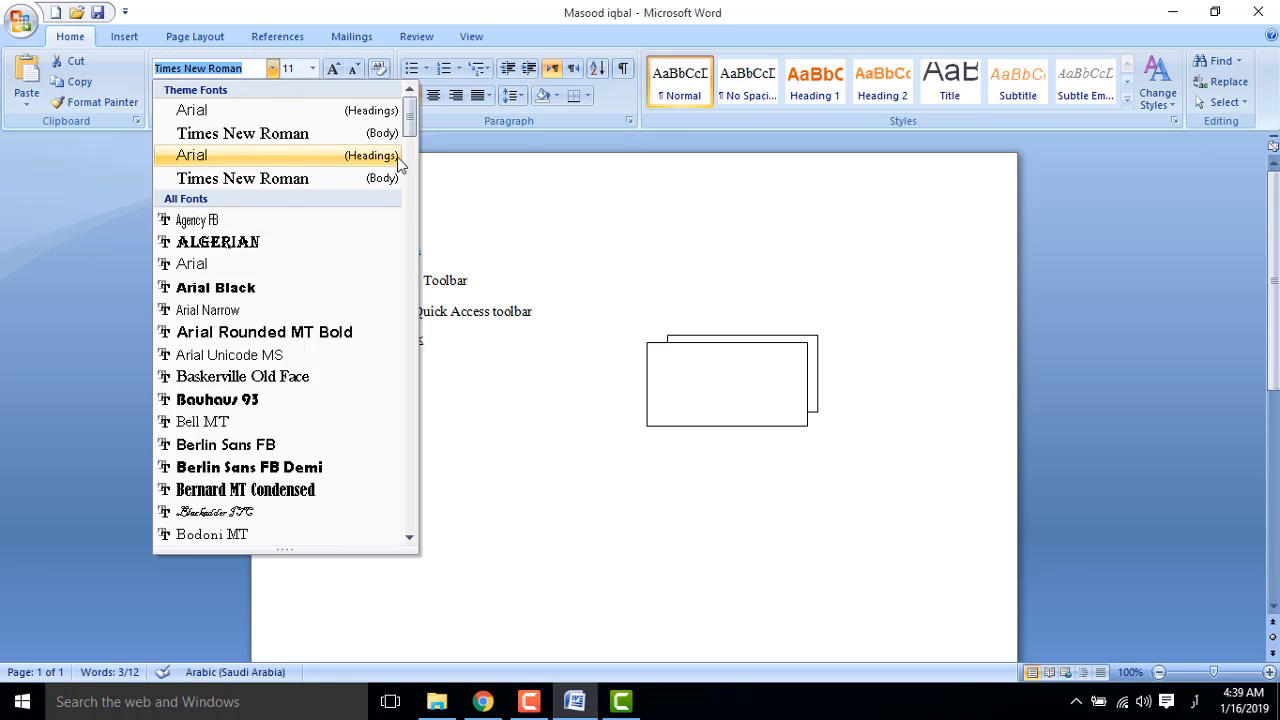
pyautogui.moveTo(414, 130); pyautogui.dragTo(404, 296)
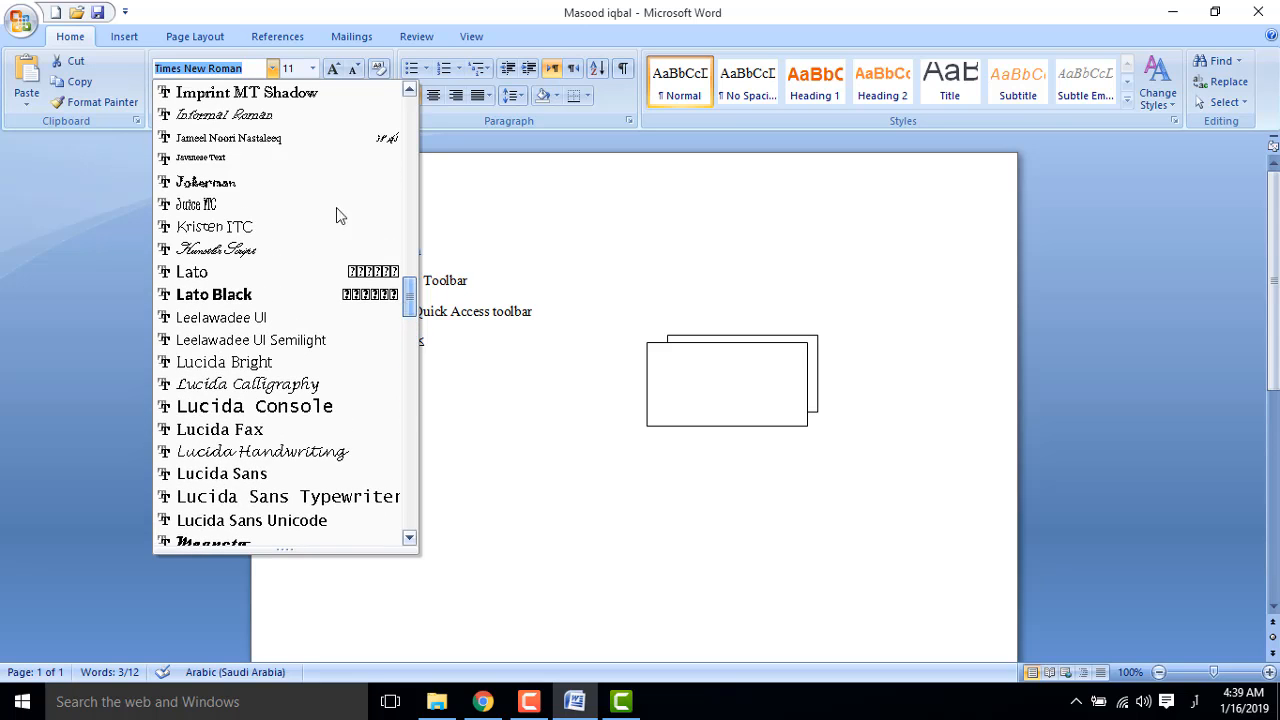
pyautogui.click(300, 140)
pyautogui.click(528, 514)
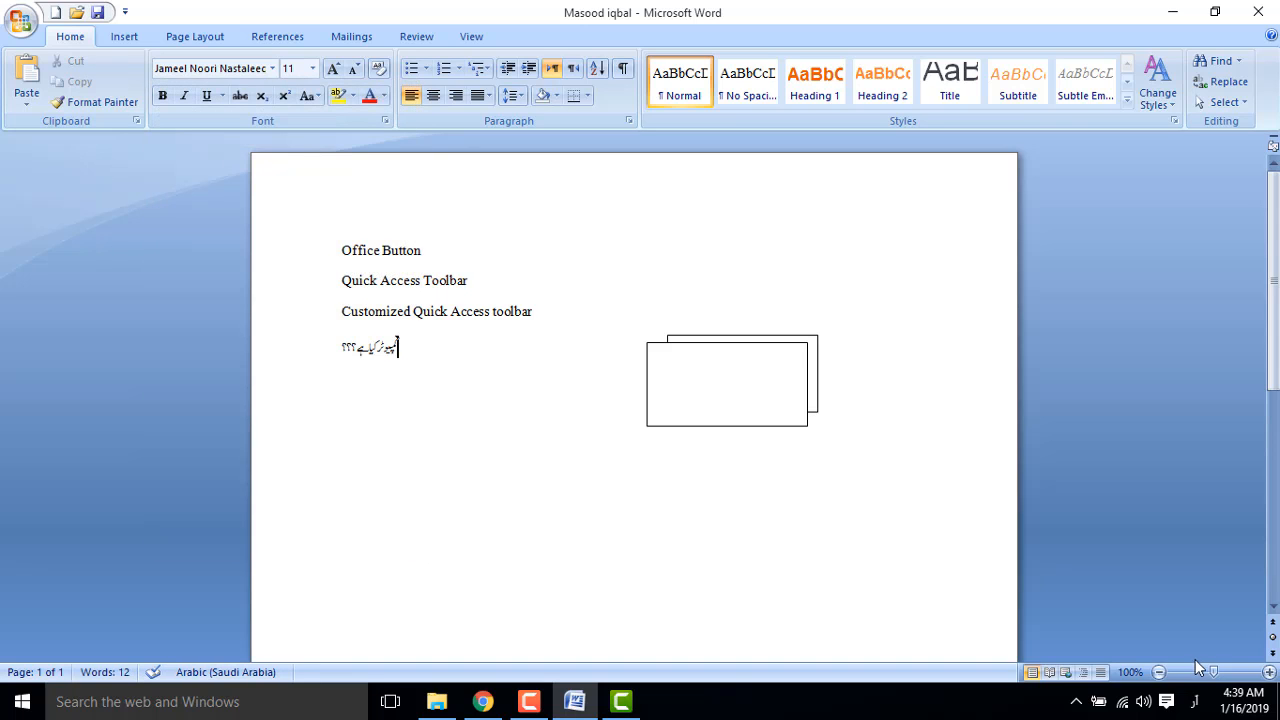
# - Set the font size of the Urdu line to 36
pyautogui.click(1268, 672)
pyautogui.click(1268, 672)
pyautogui.click(1268, 672)
pyautogui.click(1268, 672)
pyautogui.click(1268, 672)
pyautogui.click(1268, 672)
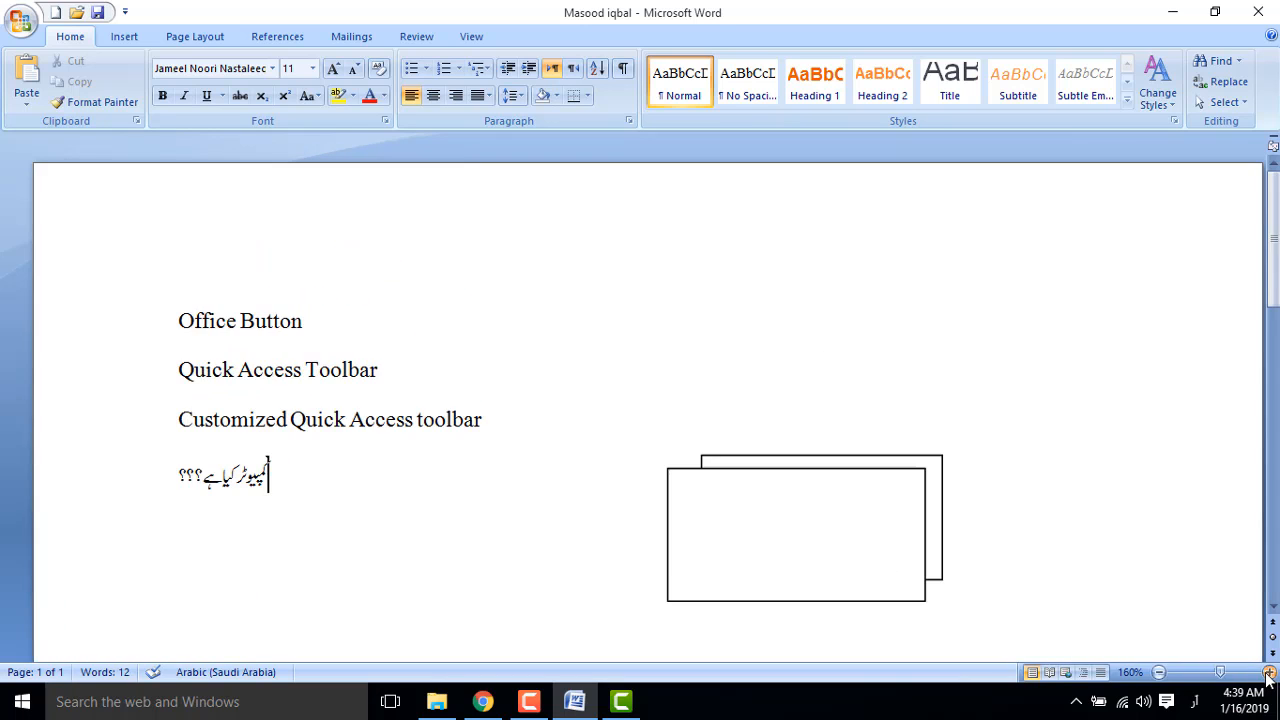
pyautogui.click(1268, 672)
pyautogui.moveTo(580, 655); pyautogui.dragTo(432, 650)
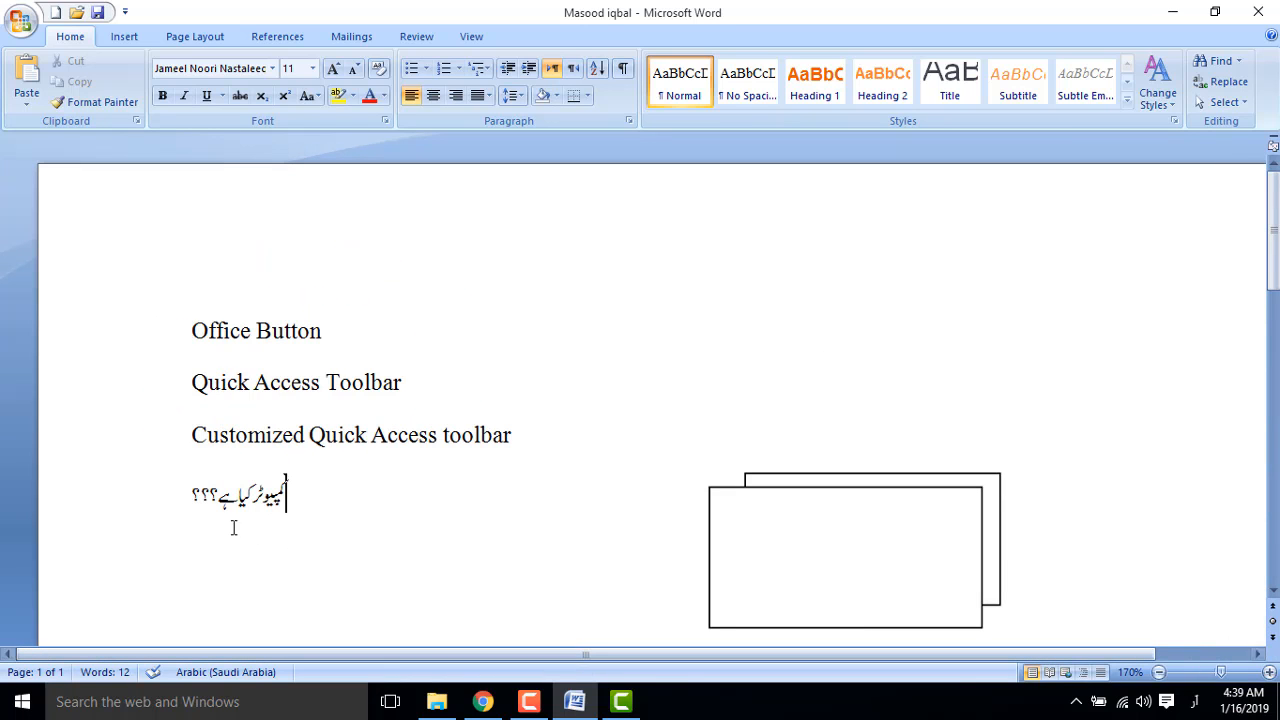
pyautogui.moveTo(190, 493); pyautogui.dragTo(300, 500)
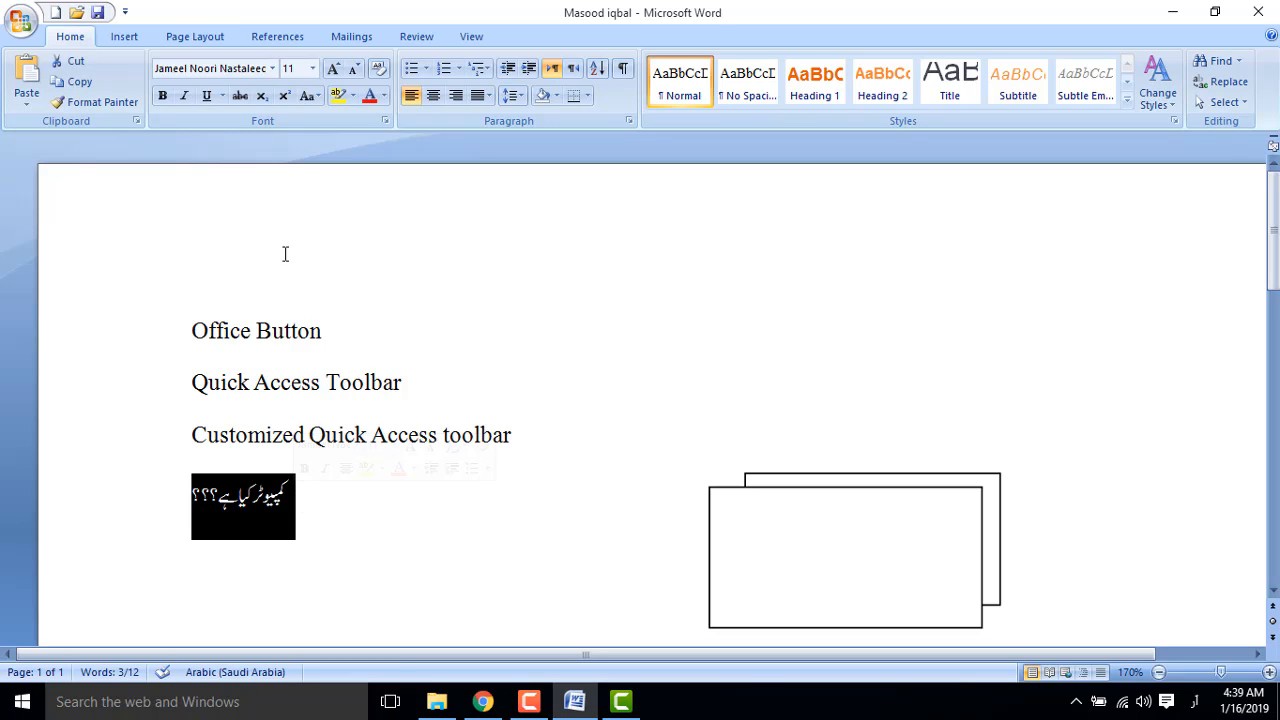
pyautogui.click(312, 68)
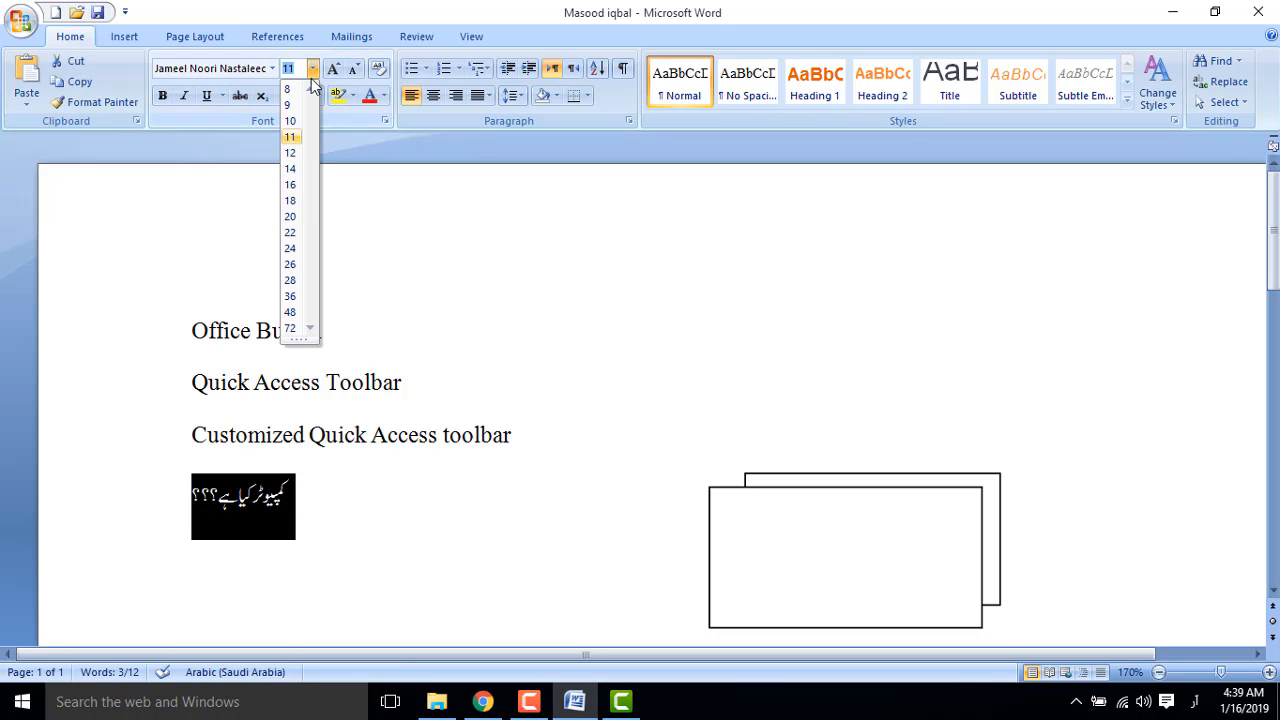
pyautogui.click(291, 296)
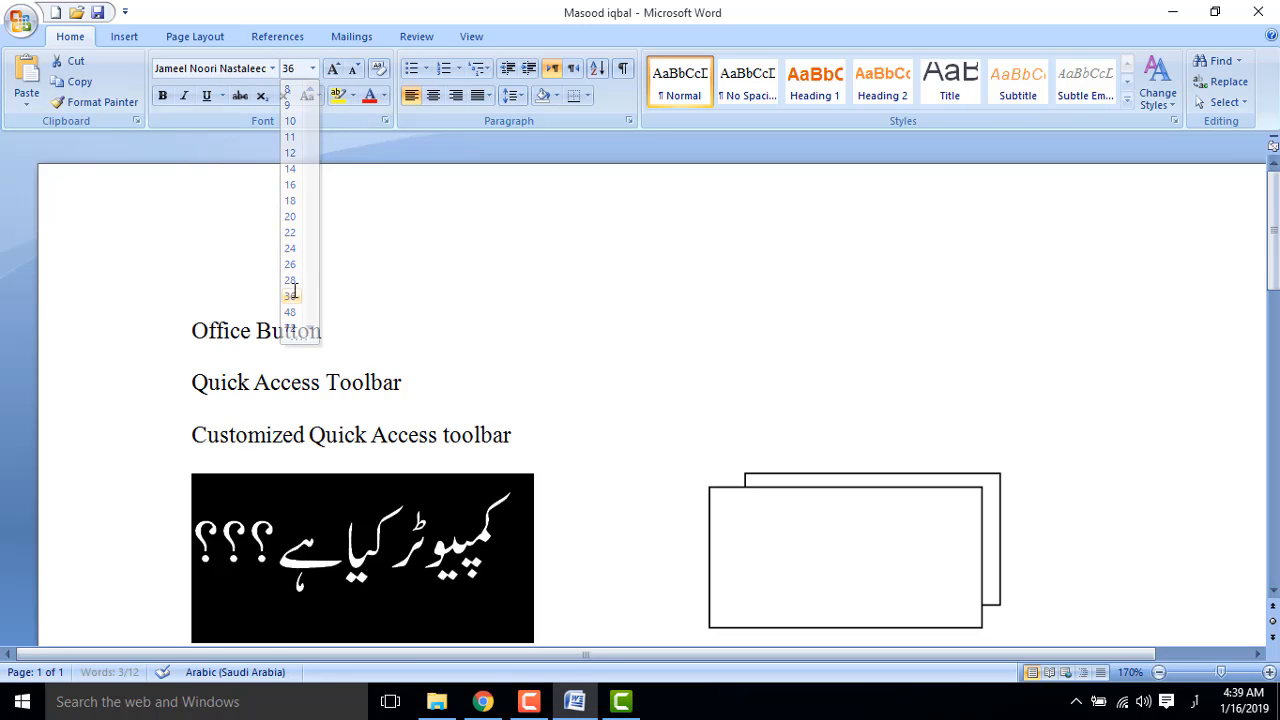
# - Color the Urdu line red and return the document zoom to 100%
pyautogui.click(386, 100)
pyautogui.click(386, 251)
pyautogui.click(564, 522)
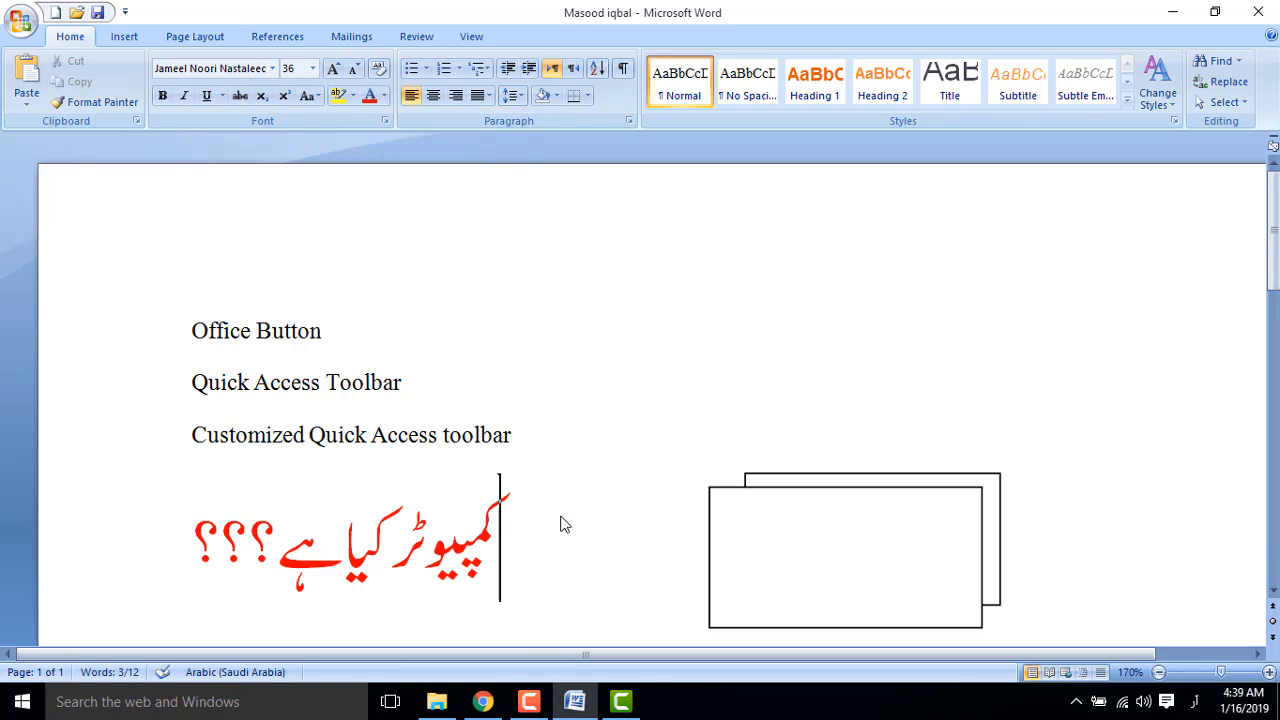
pyautogui.click(1213, 672)
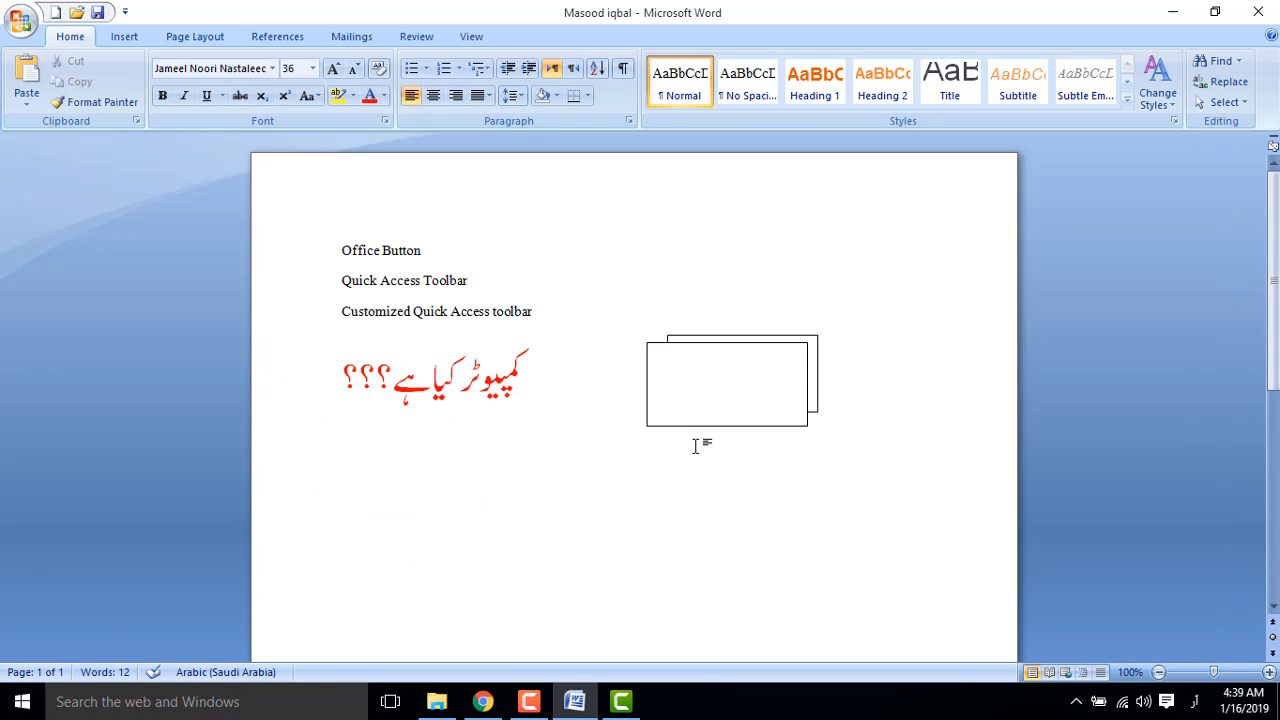
# - Delete the red Urdu text, keeping an empty line in its place
pyautogui.moveTo(527, 407); pyautogui.dragTo(415, 403)
pyautogui.click(543, 395)
pyautogui.moveTo(541, 392)
pyautogui.mouseDown()
pyautogui.moveTo(462, 390)
pyautogui.moveTo(535, 395)
pyautogui.mouseUp()
pyautogui.press('BackSpace')
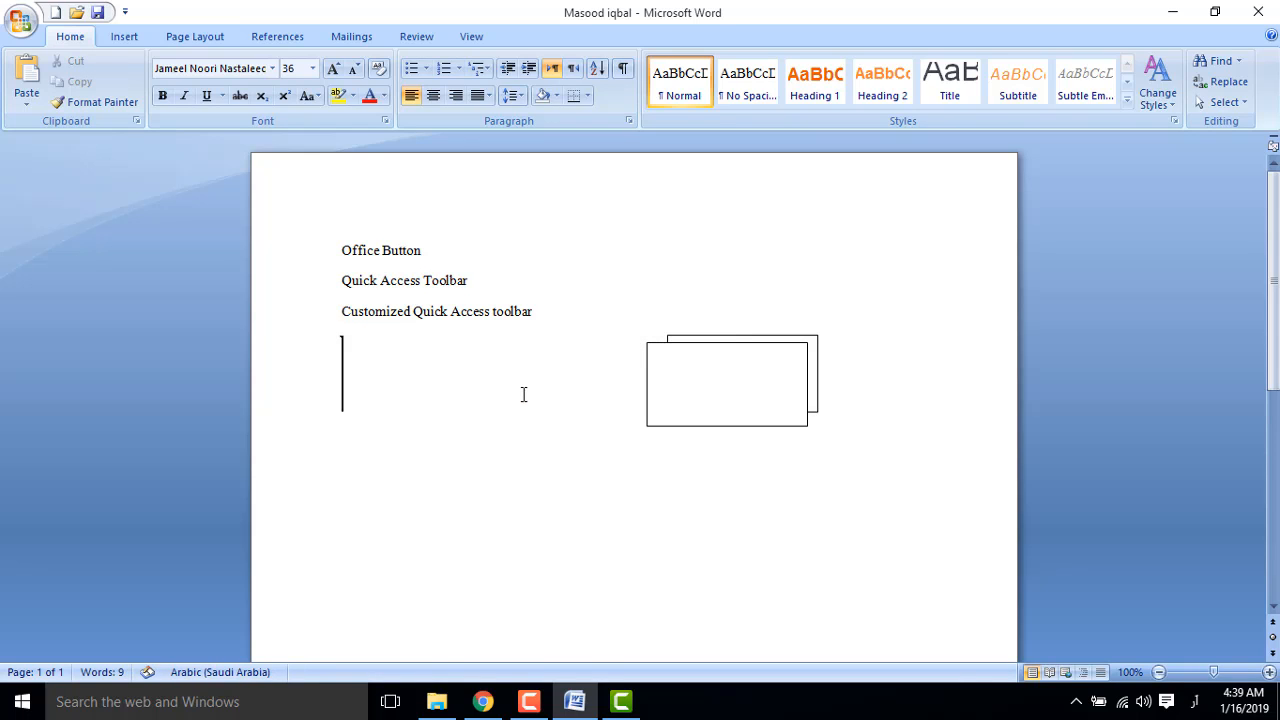
# - Switch the keyboard input back to English and write the deliberately misspelled word "Infromation" on the empty line
pyautogui.hotkey('alt', 'shift')
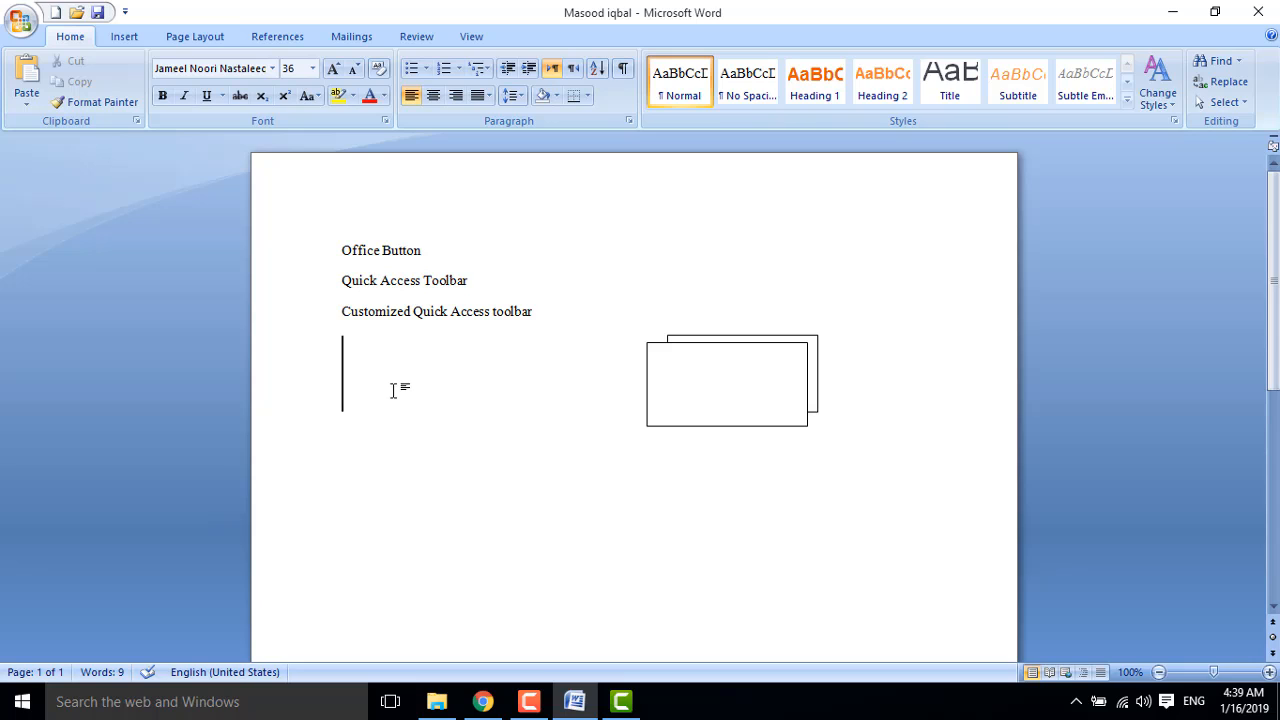
pyautogui.write('Inf')
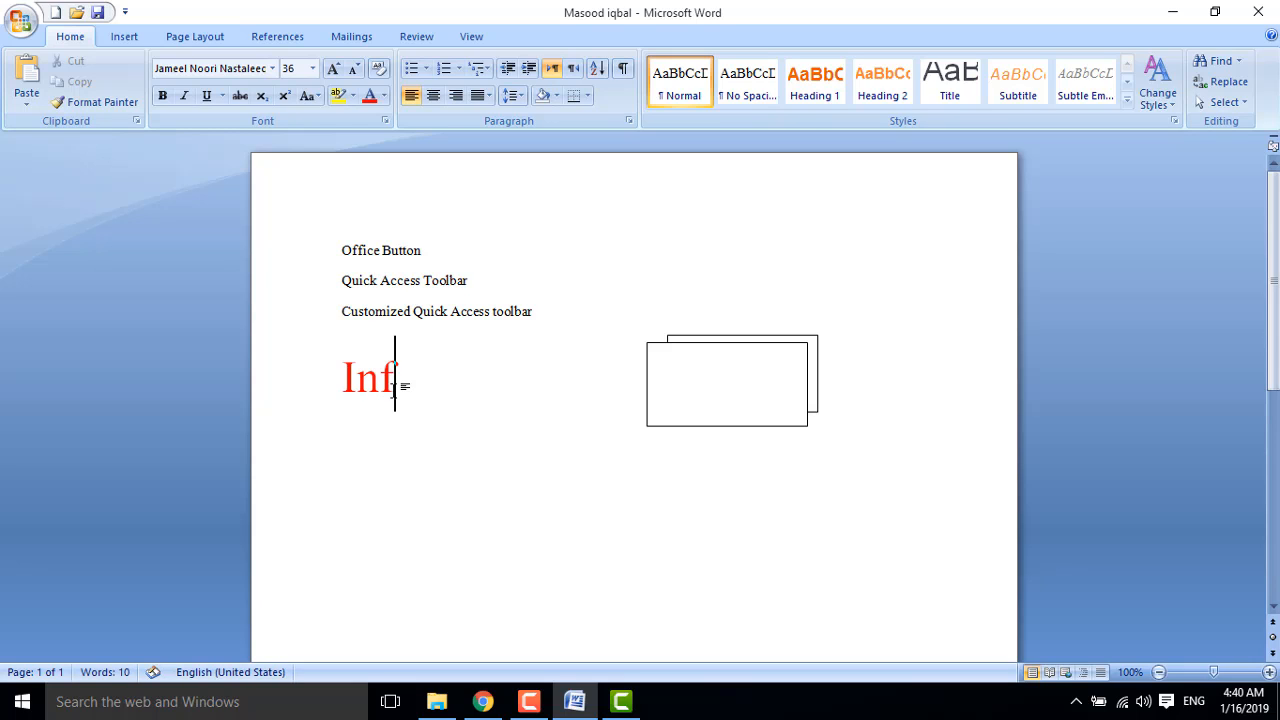
pyautogui.write('romaion')
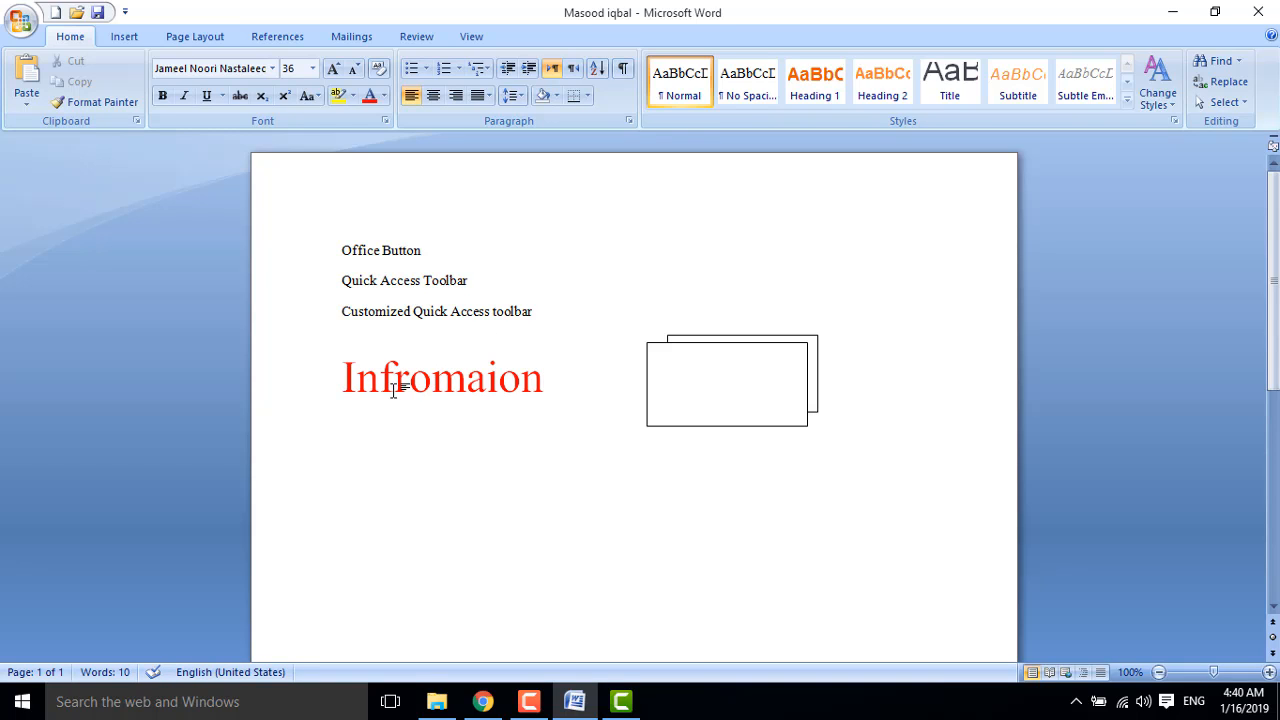
pyautogui.press('BackSpace')
pyautogui.press('BackSpace')
pyautogui.press('BackSpace')
pyautogui.write('tion')
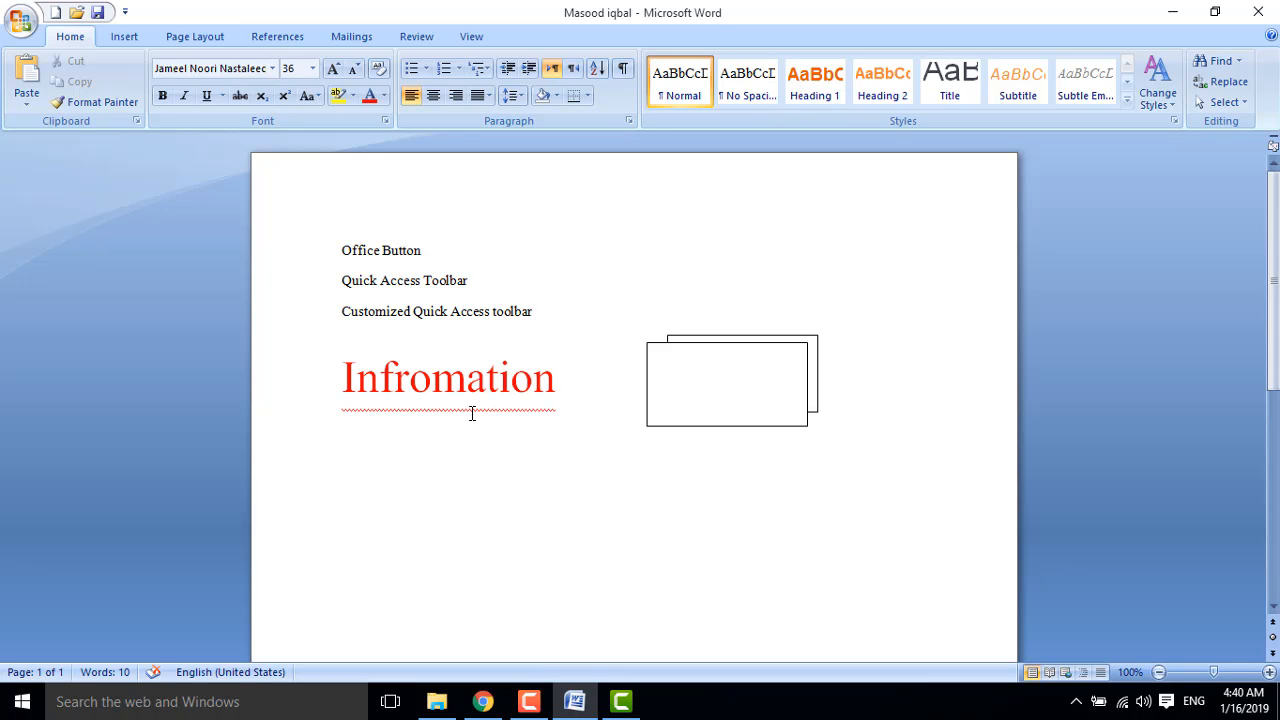
# - Correct the misspelled word "Infromation" to "Information" using the proofing suggestion
pyautogui.moveTo(331, 398)
pyautogui.mouseDown()
pyautogui.moveTo(451, 429)
pyautogui.moveTo(574, 428)
pyautogui.mouseUp()
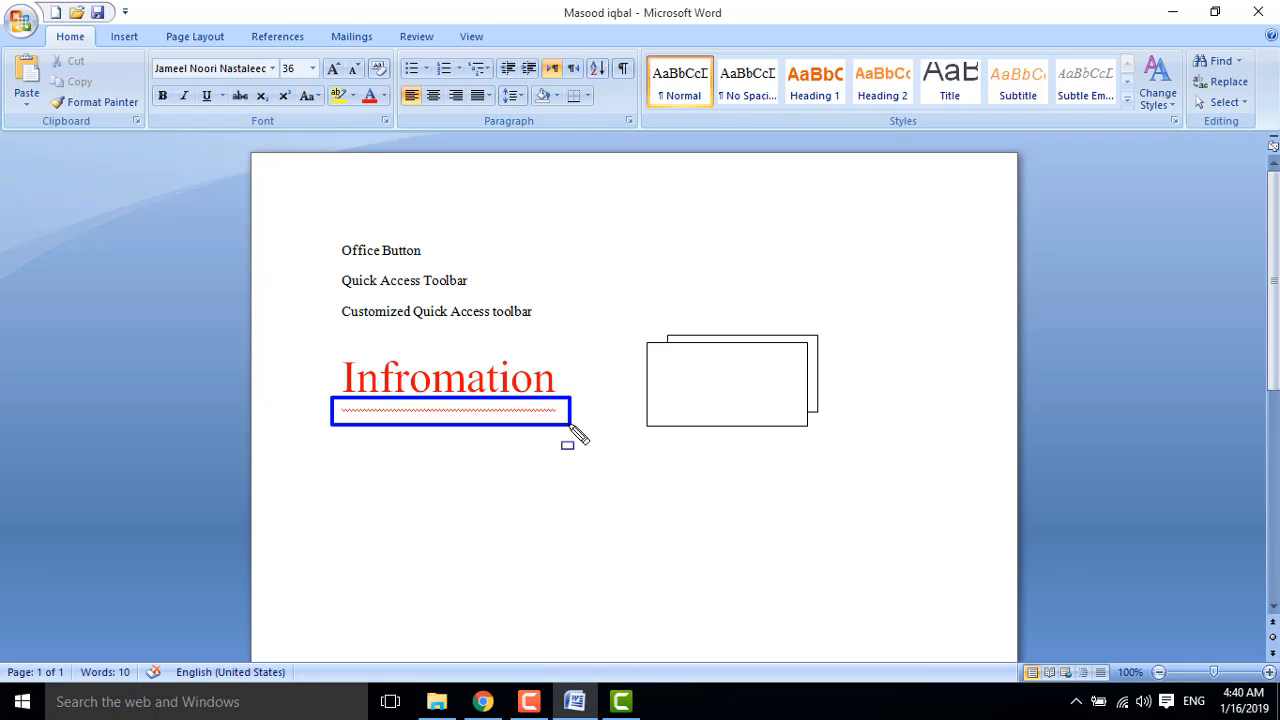
pyautogui.moveTo(572, 428); pyautogui.dragTo(572, 428)
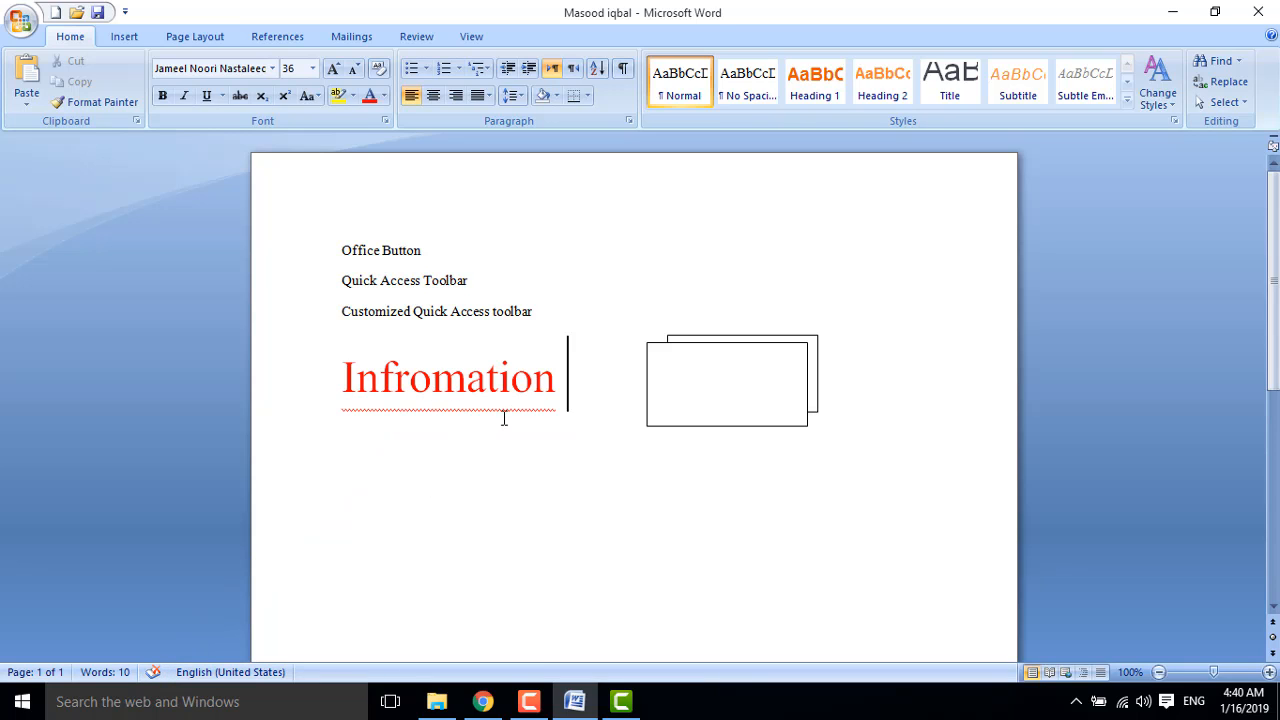
pyautogui.click(155, 673)
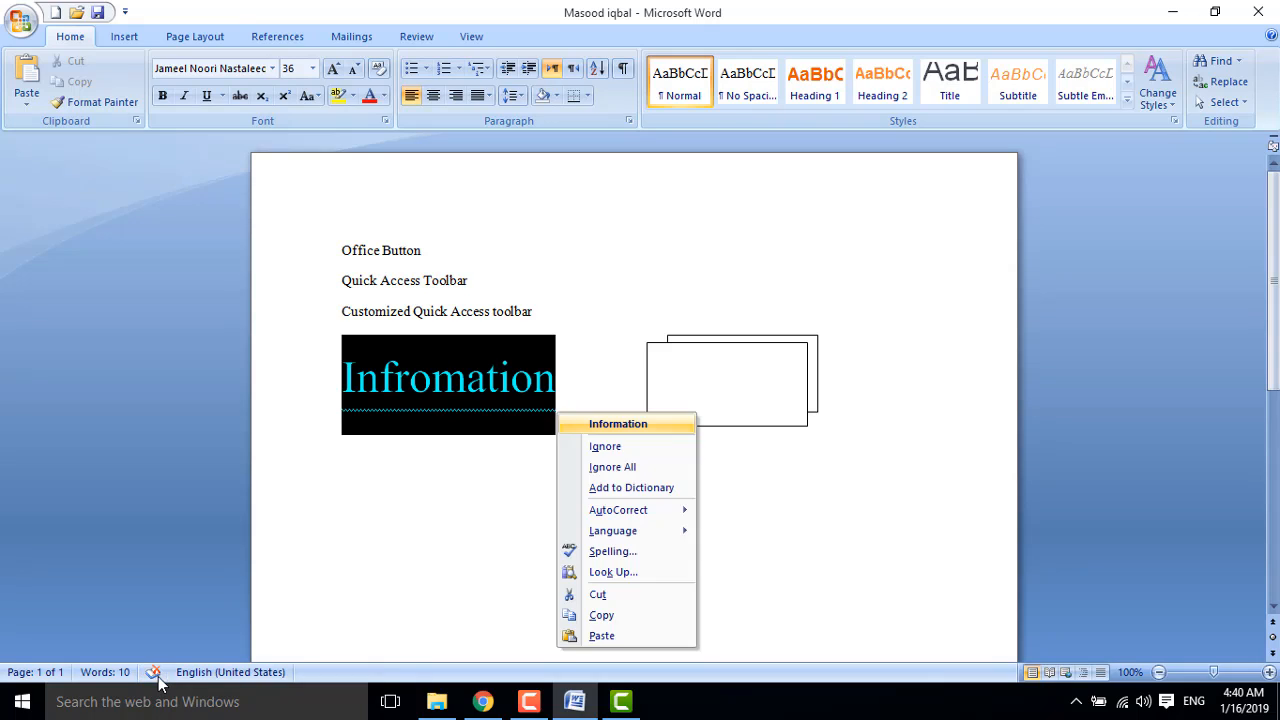
pyautogui.click(612, 425)
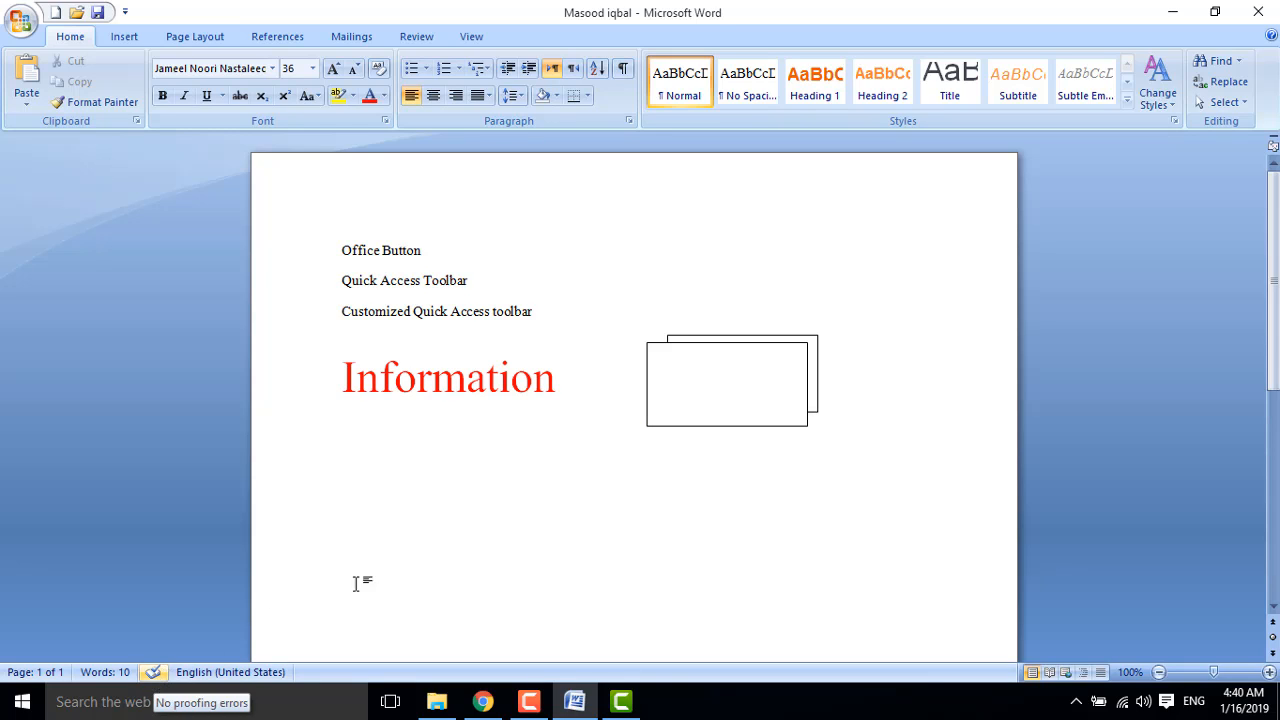
pyautogui.hotkey('ctrl', 'shift', 'd')
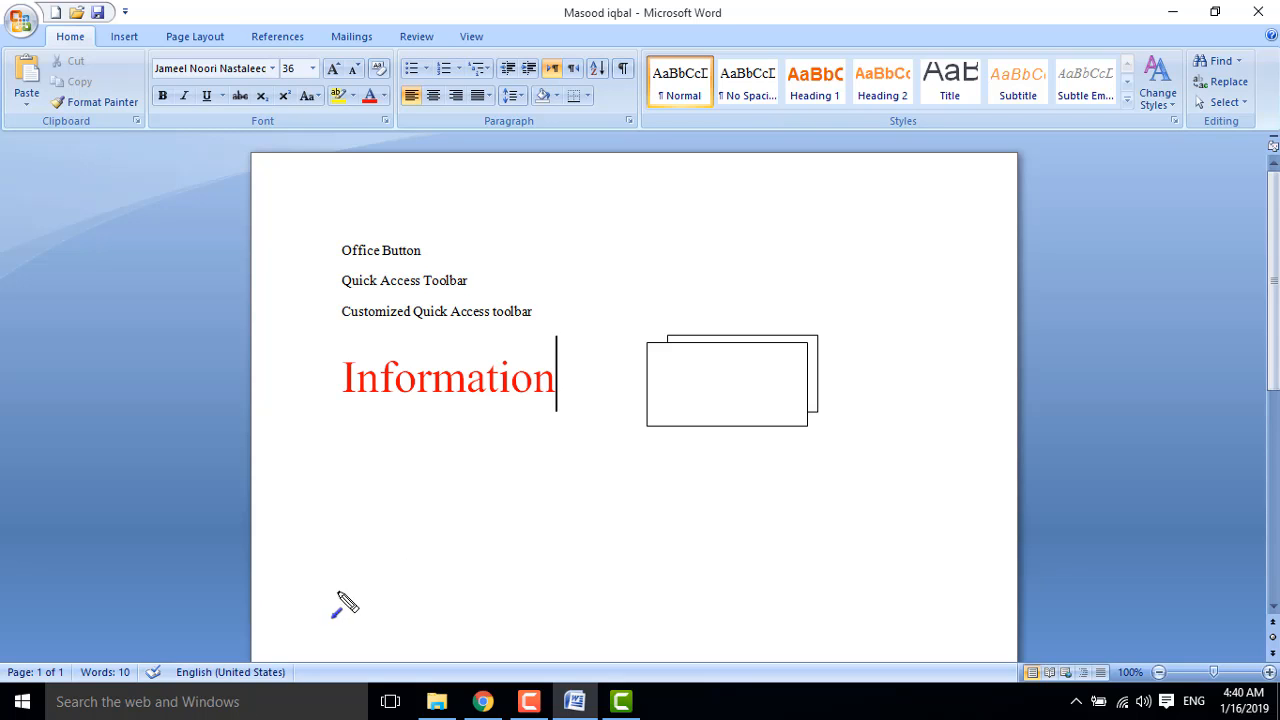
pyautogui.moveTo(158, 665)
pyautogui.mouseDown()
pyautogui.moveTo(398, 402)
pyautogui.moveTo(388, 396)
pyautogui.mouseUp()
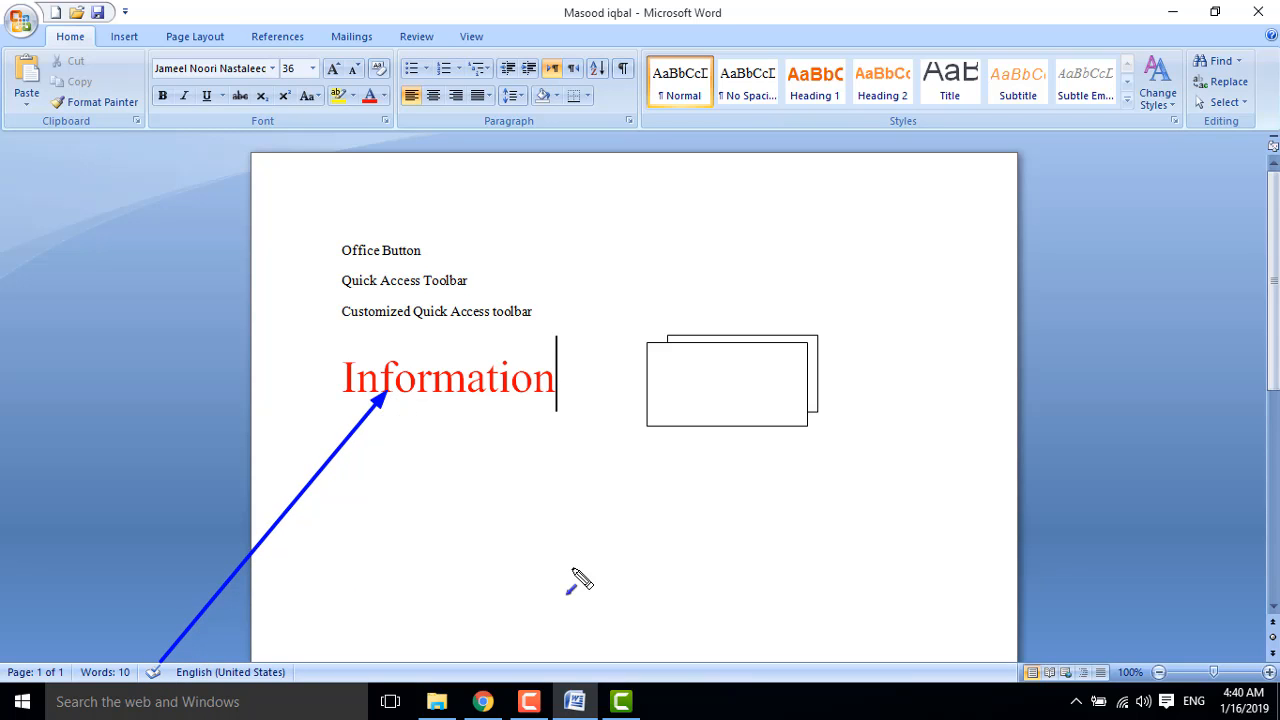
pyautogui.moveTo(726, 366); pyautogui.dragTo(740, 358)
pyautogui.hotkey('ctrl', 'shift', 'd')
# - Delete both overlapping rectangles beside the red text
pyautogui.click(738, 368)
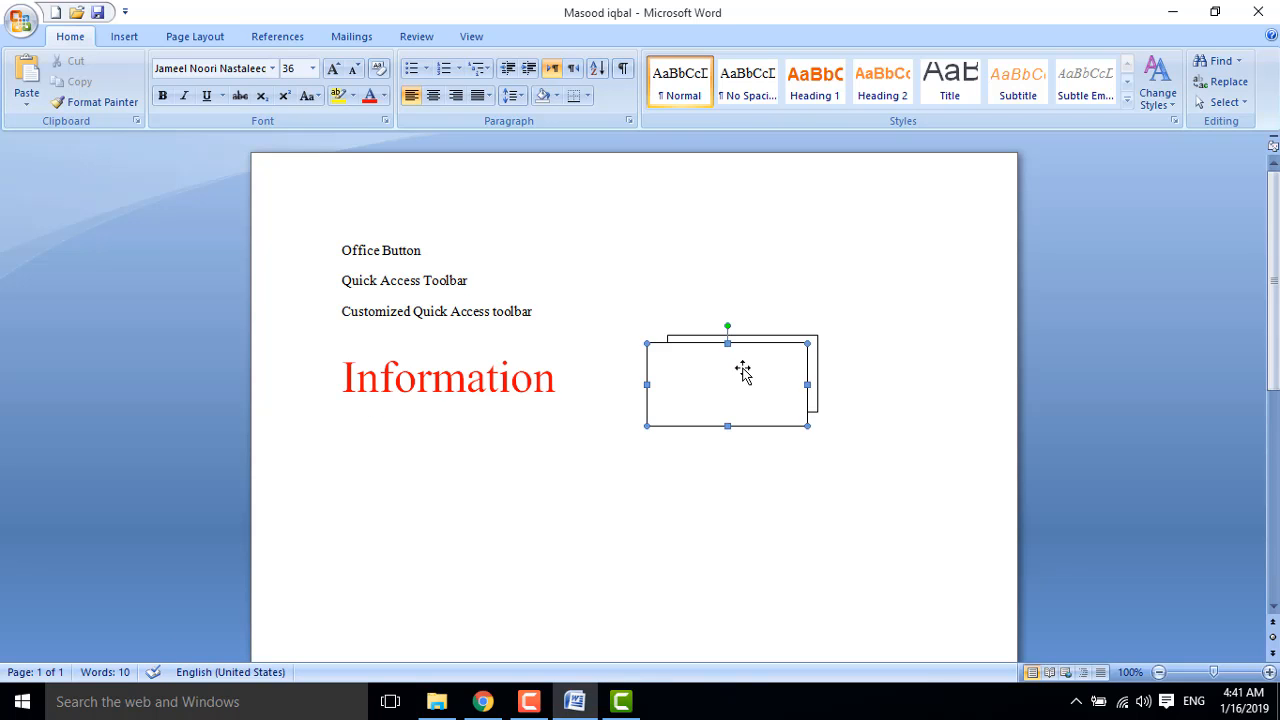
pyautogui.press('Delete')
pyautogui.click(742, 368)
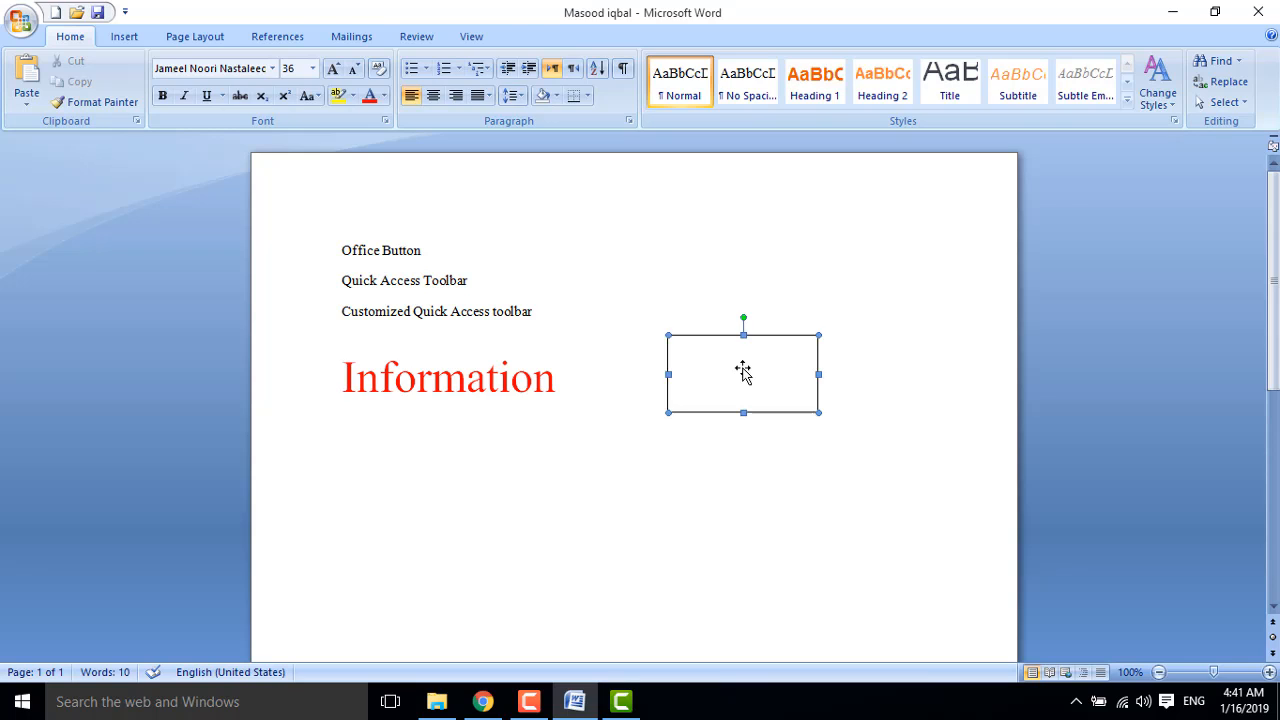
pyautogui.press('Delete')
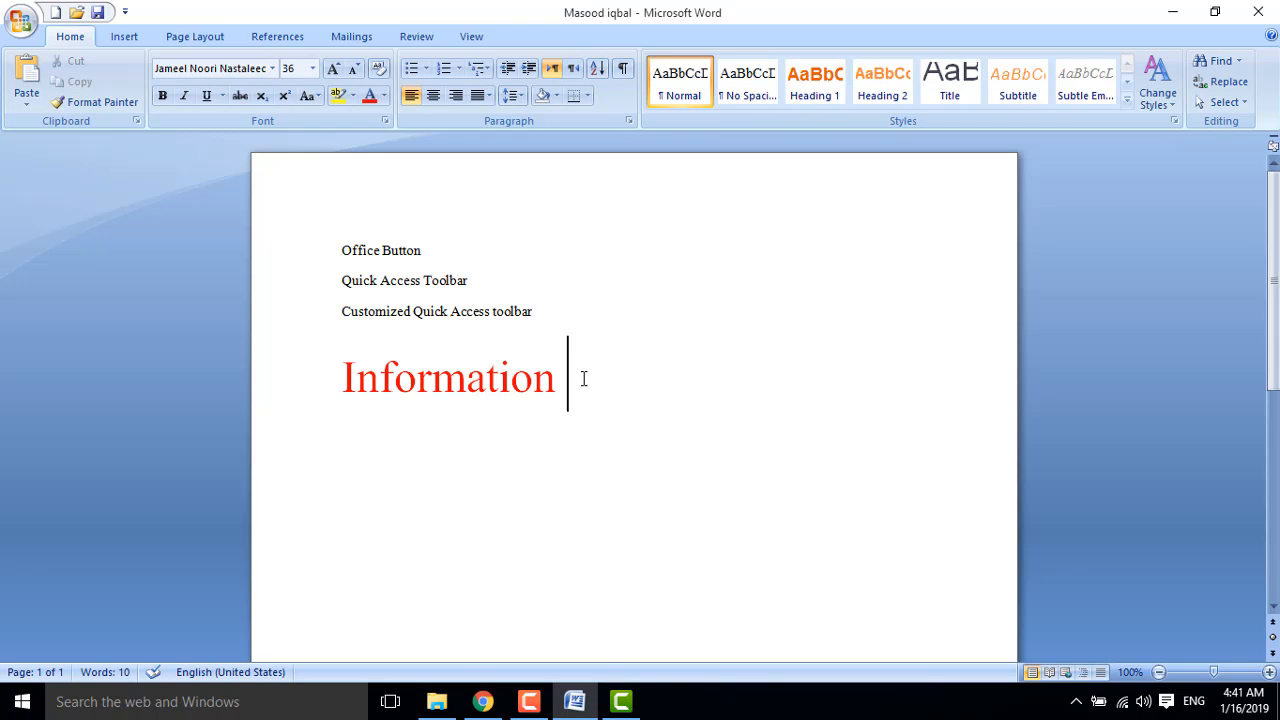
# - Add "Technology" after "Information", leaving an extra space between the words, and start a new line below
pyautogui.write('Technology')
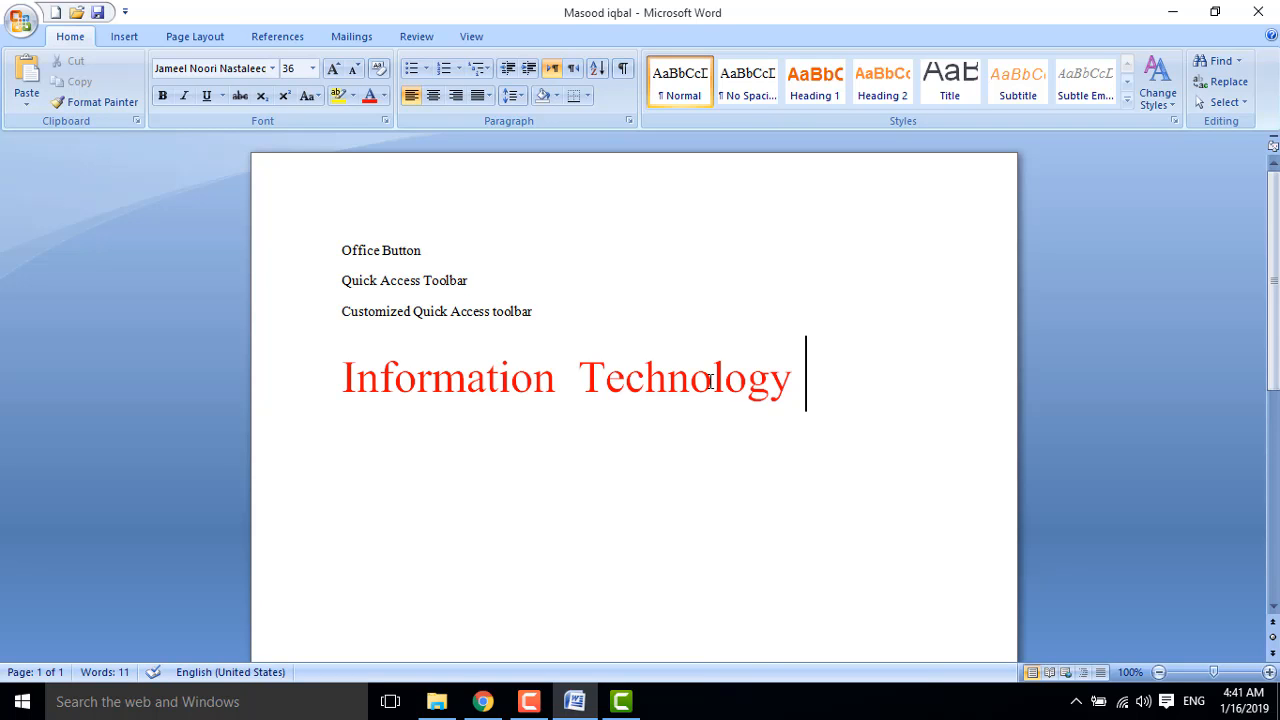
pyautogui.press('Return')
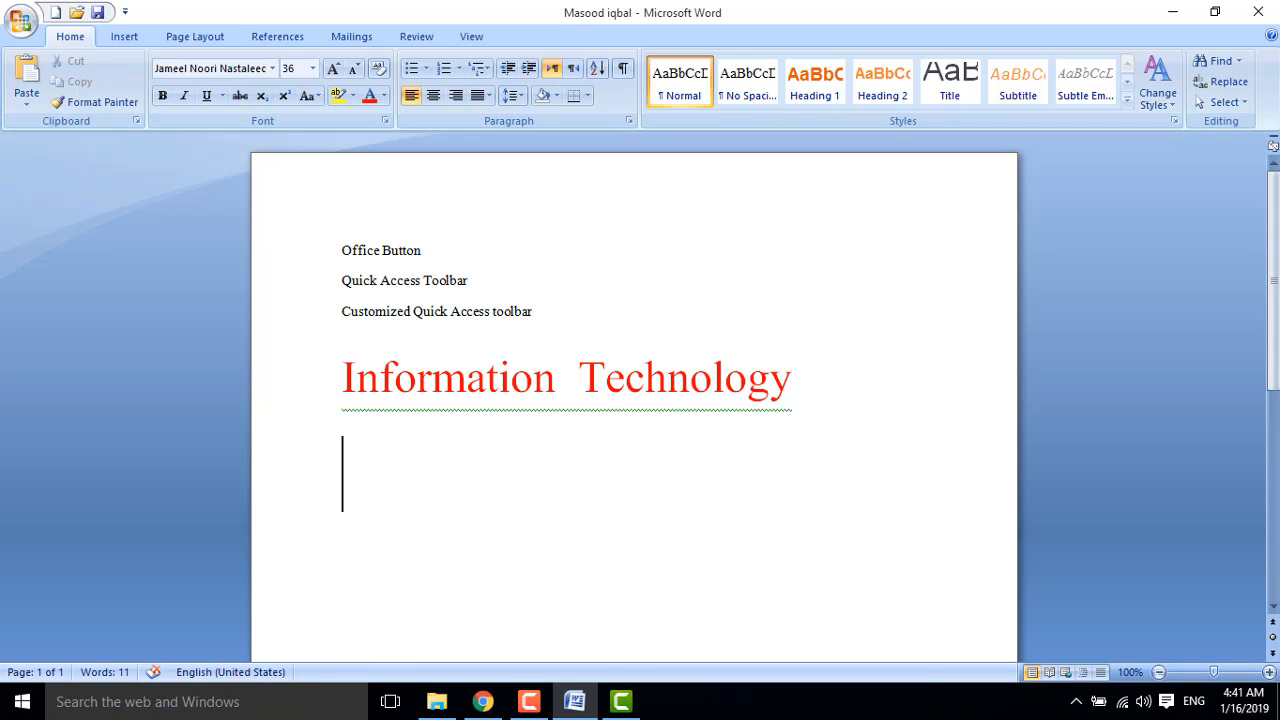
# - Zoom the document in to 150% and examine the grammar underline beneath "Information Technology"
pyautogui.click(1269, 672)
pyautogui.click(1269, 672)
pyautogui.click(1269, 672)
pyautogui.click(1269, 672)
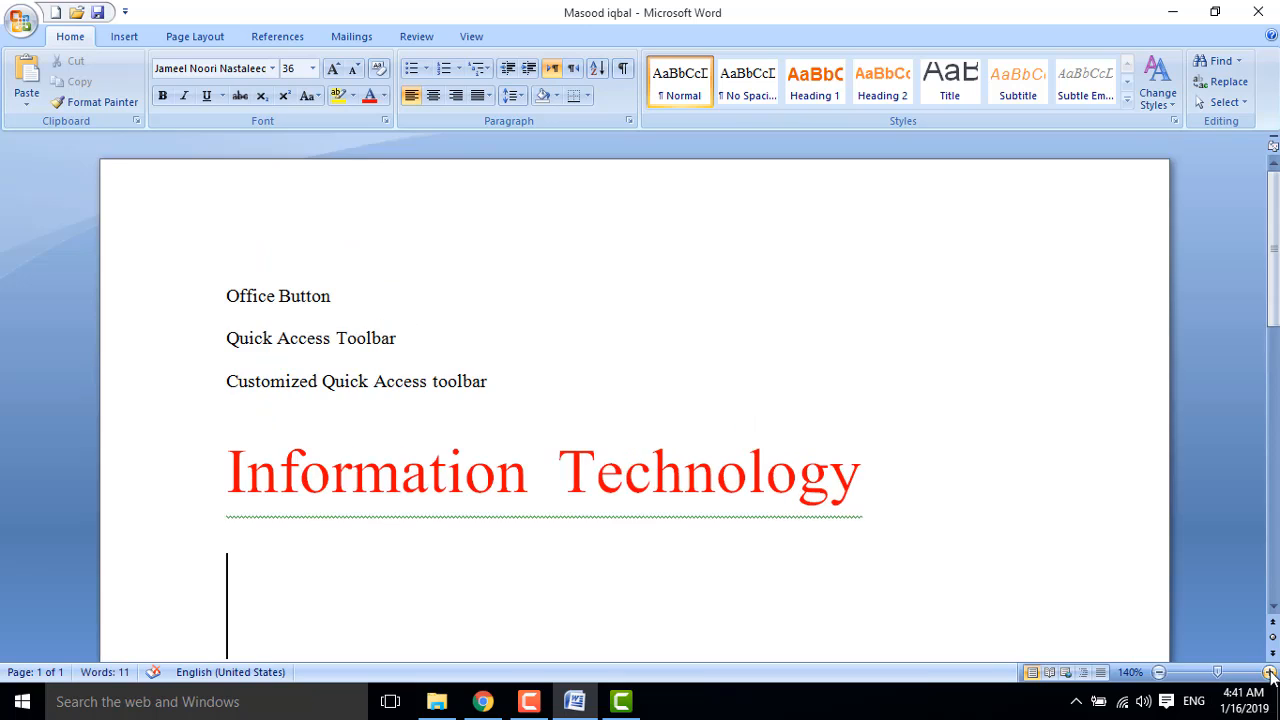
pyautogui.click(1269, 672)
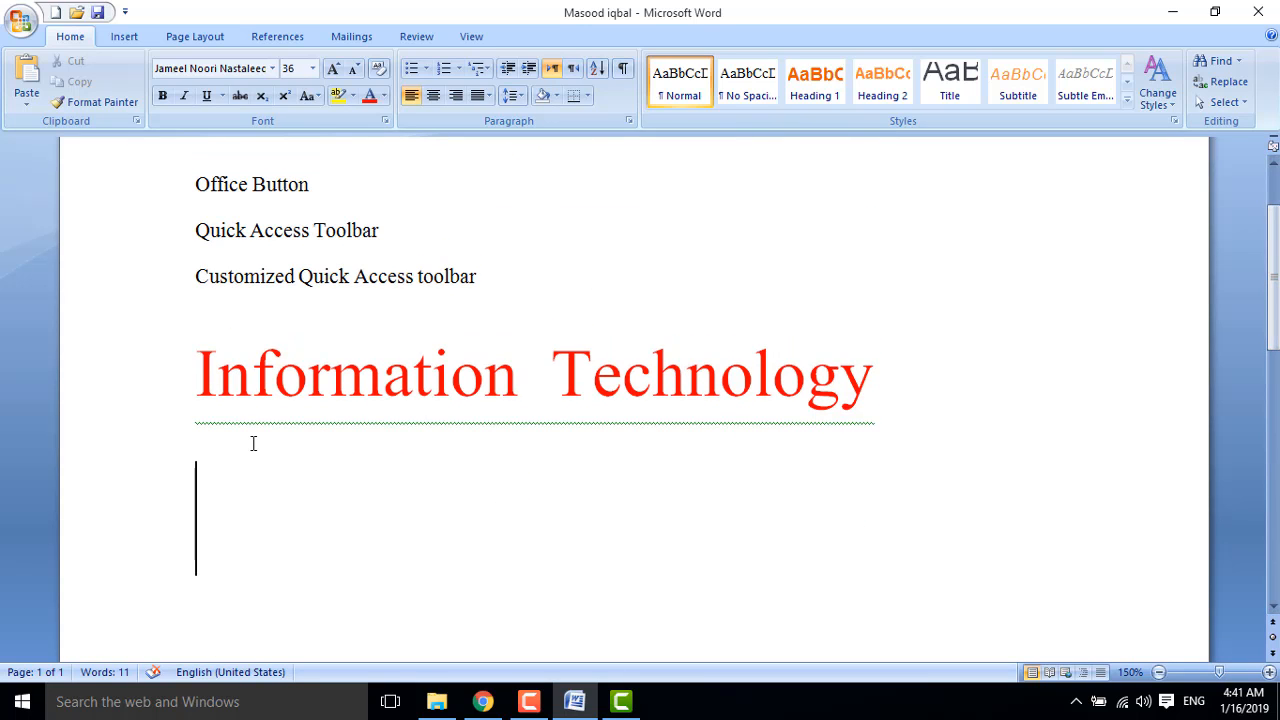
pyautogui.moveTo(186, 410)
pyautogui.mouseDown()
pyautogui.moveTo(416, 432)
pyautogui.moveTo(890, 435)
pyautogui.mouseUp()
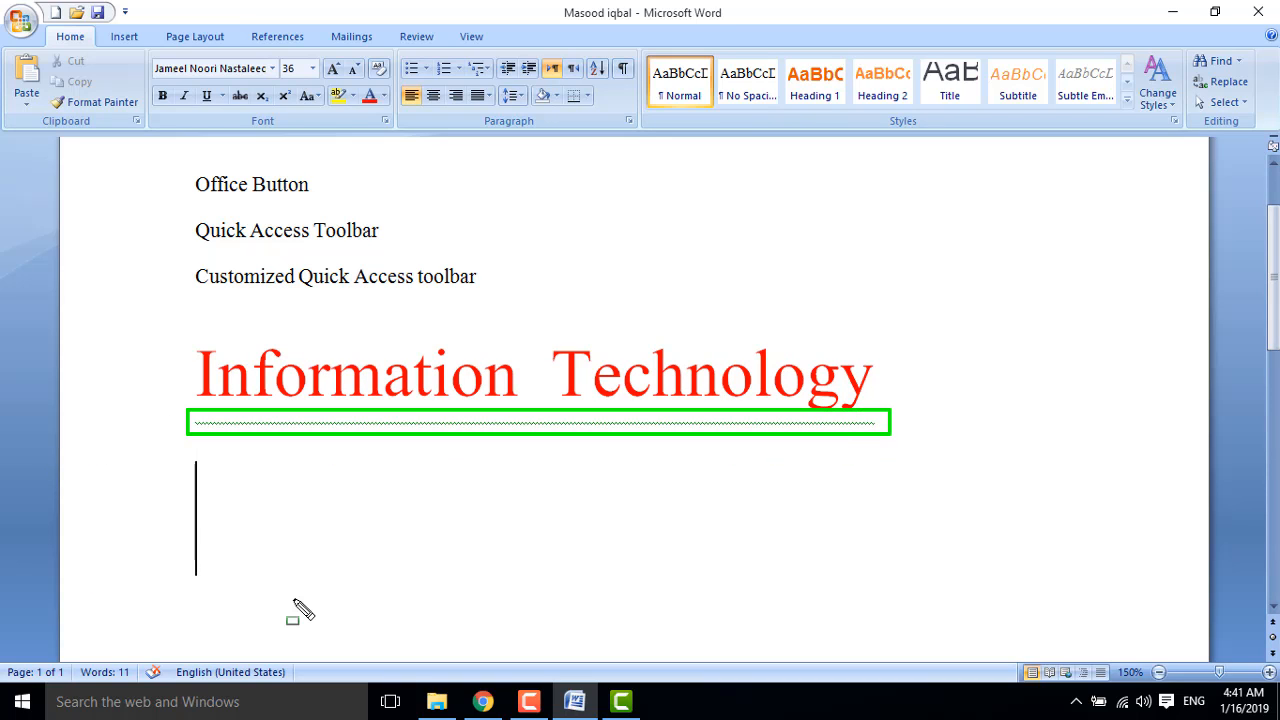
# - Remove the extra space between "Information" and "Technology" by accepting the suggested grammar correction "Information Technology"
pyautogui.moveTo(160, 664); pyautogui.dragTo(333, 445)
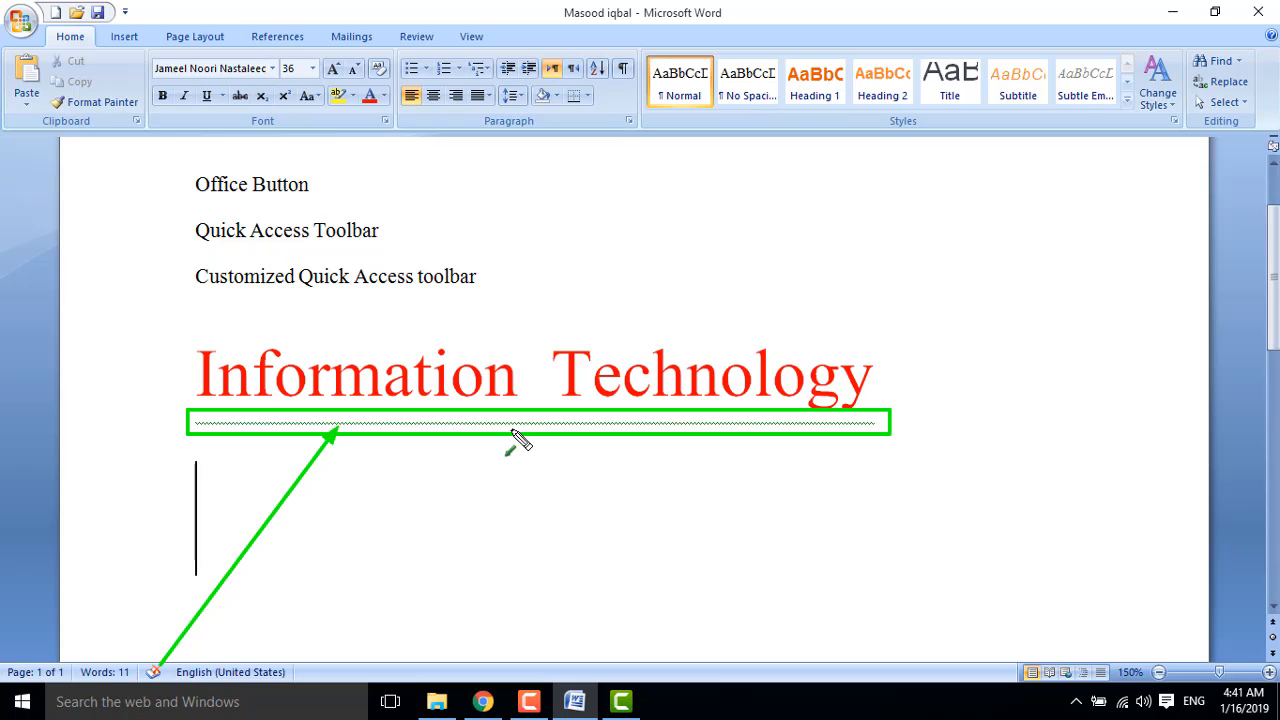
pyautogui.press('Escape')
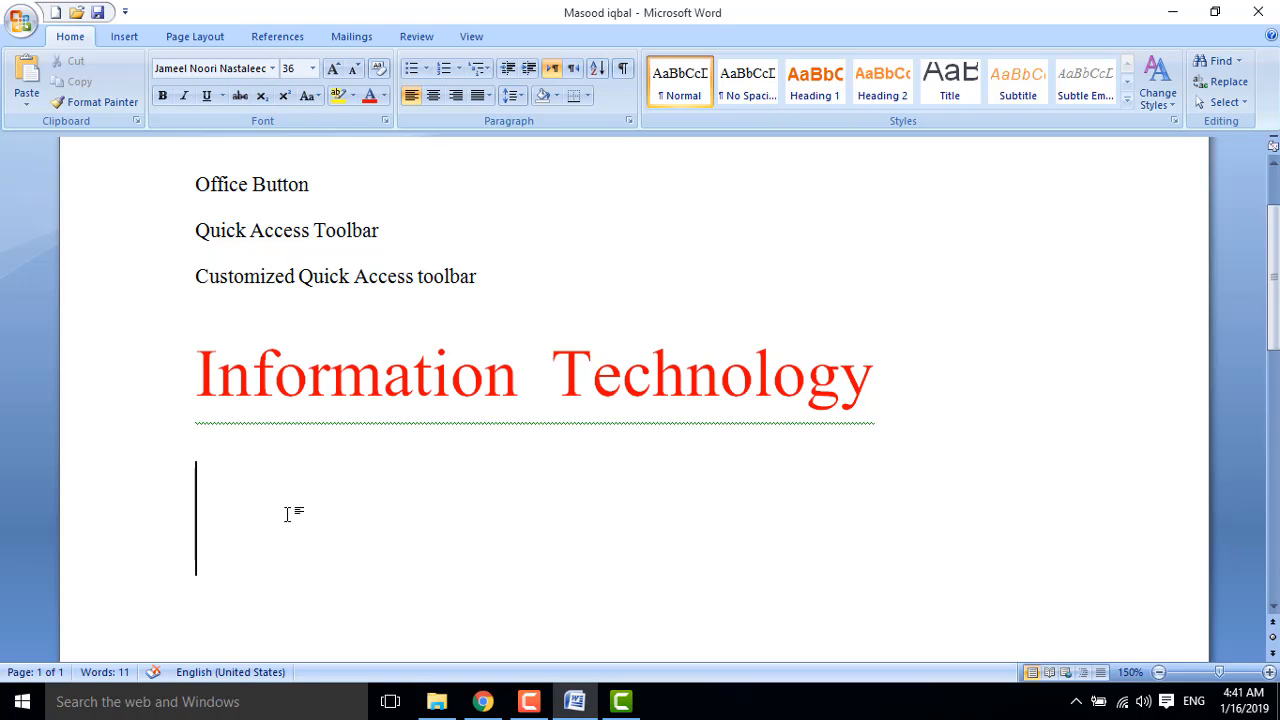
pyautogui.click(555, 390)
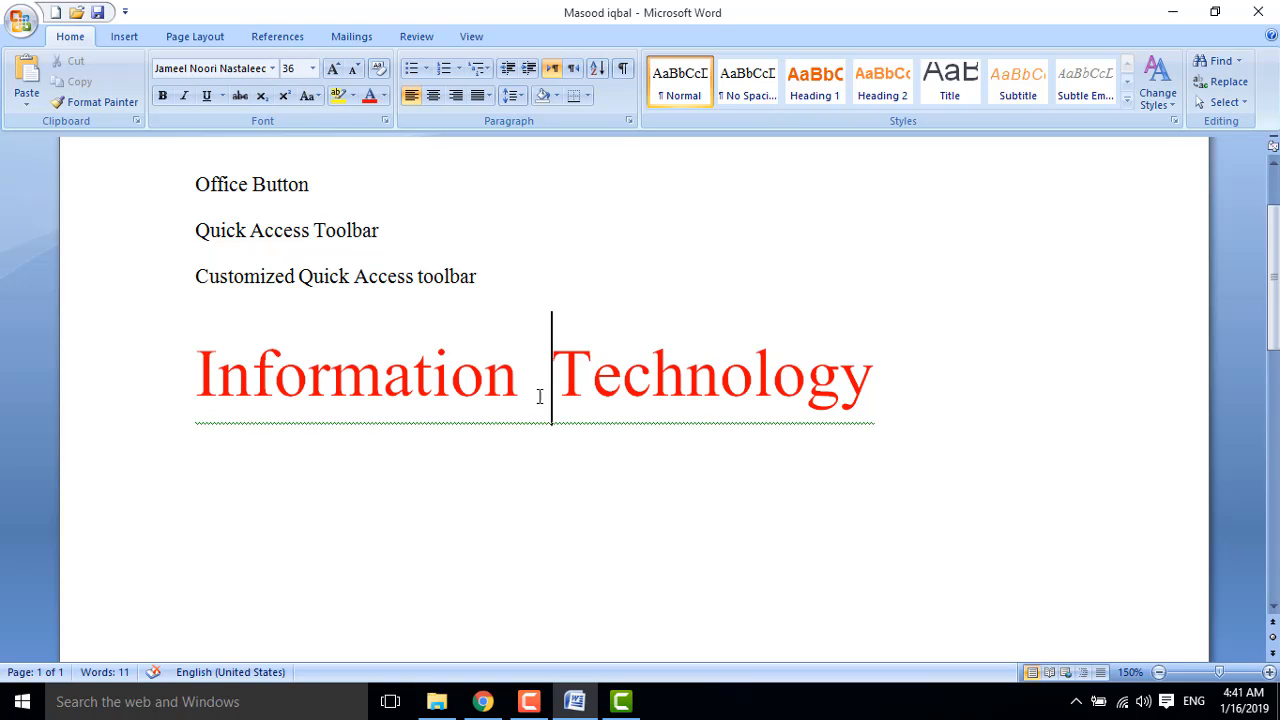
pyautogui.click(538, 392)
pyautogui.click(555, 390)
pyautogui.click(540, 392)
pyautogui.click(555, 390)
pyautogui.click(533, 390)
pyautogui.click(548, 390)
pyautogui.press('BackSpace')
pyautogui.rightClick(197, 424)
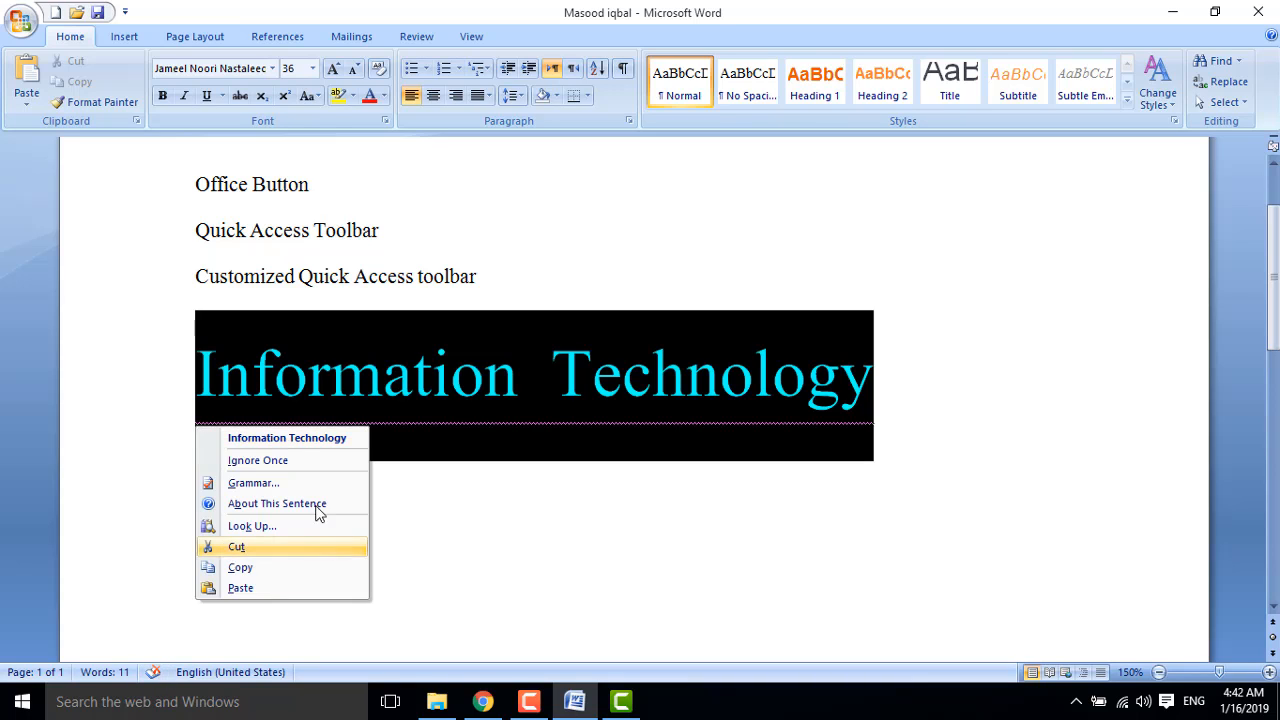
pyautogui.click(288, 440)
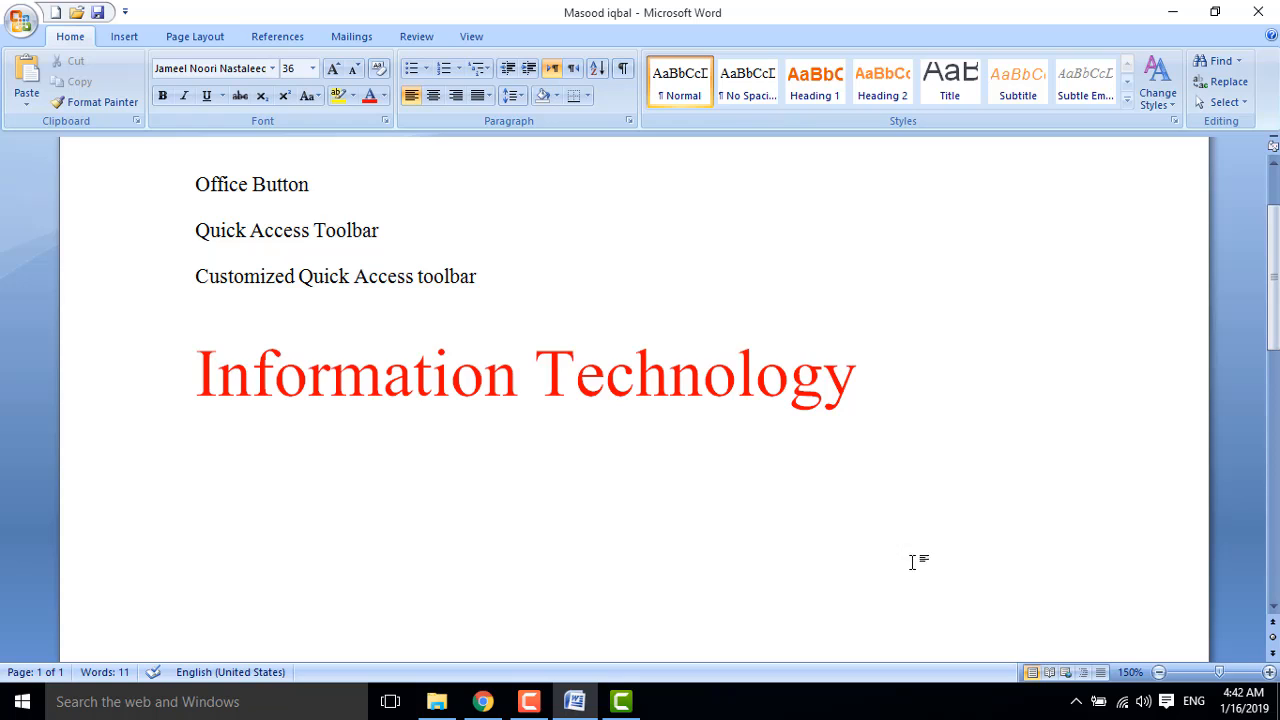
# - Set the zoom to 100% and examine the document's word count against the words in its four lines of text
pyautogui.click(1218, 673)
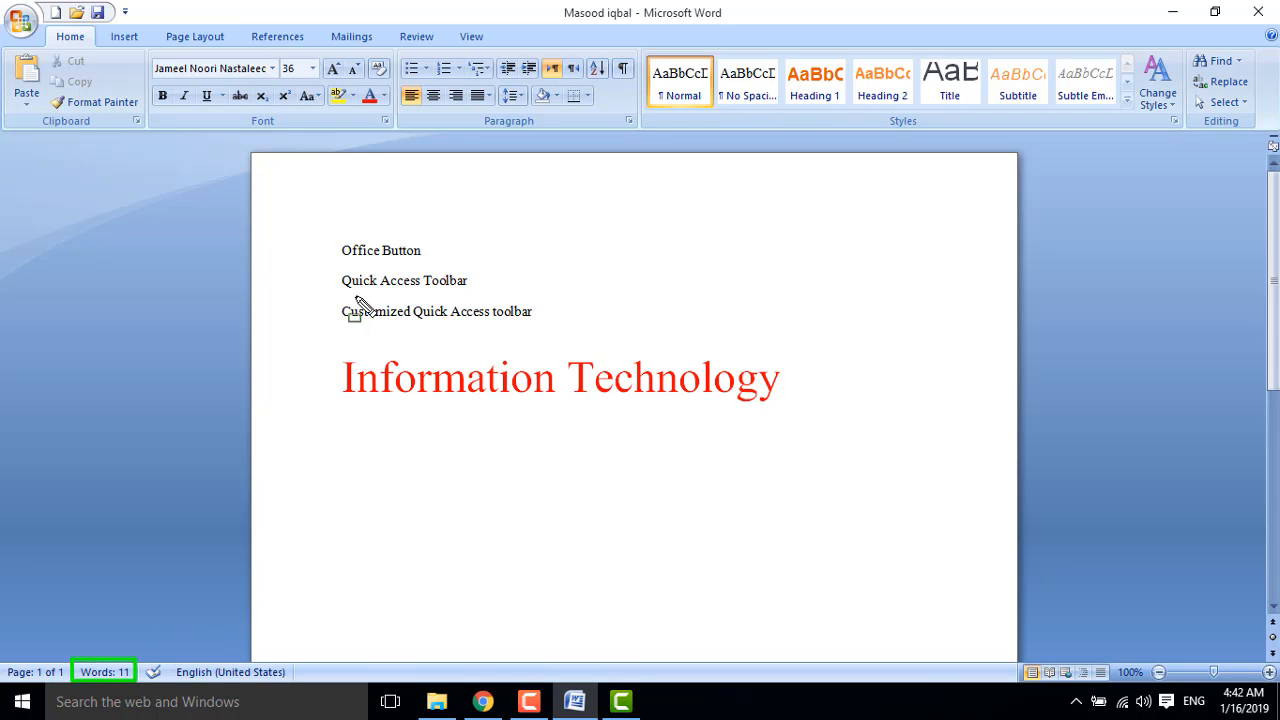
pyautogui.moveTo(334, 240); pyautogui.dragTo(423, 260)
pyautogui.moveTo(338, 269)
pyautogui.mouseDown()
pyautogui.moveTo(374, 291)
pyautogui.moveTo(475, 291)
pyautogui.mouseUp()
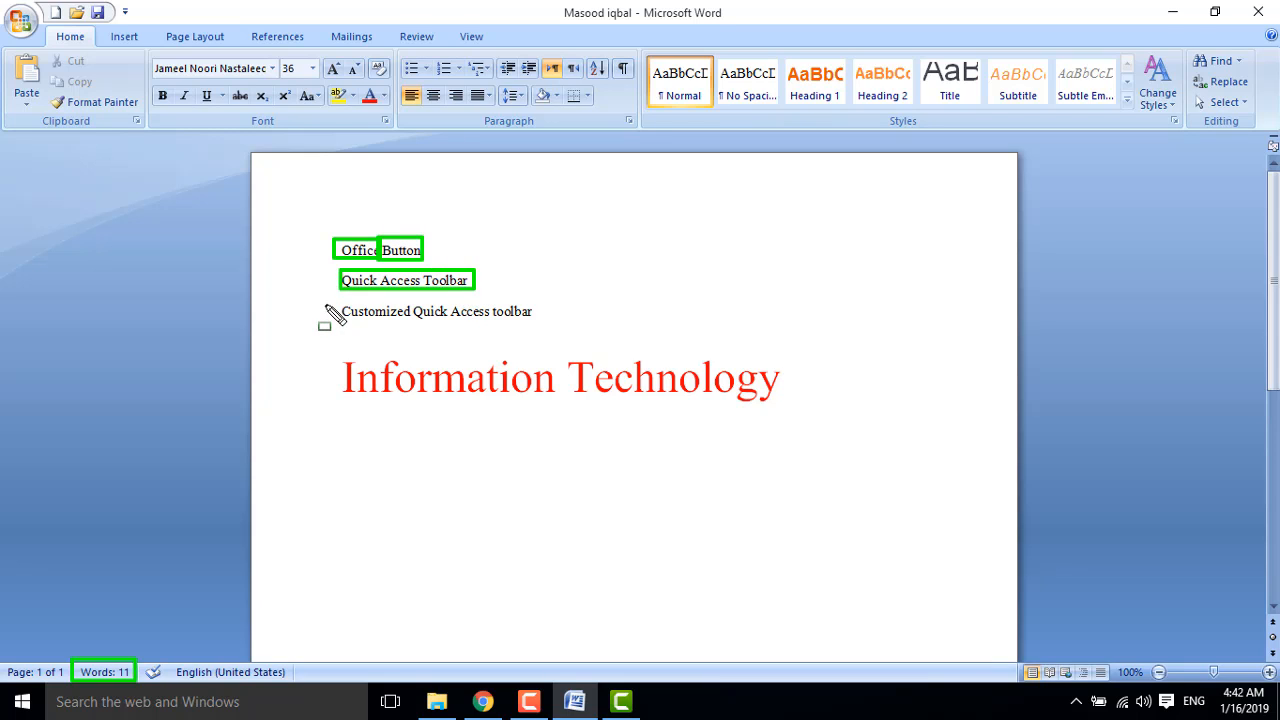
pyautogui.moveTo(327, 302)
pyautogui.mouseDown()
pyautogui.moveTo(446, 330)
pyautogui.moveTo(549, 330)
pyautogui.mouseUp()
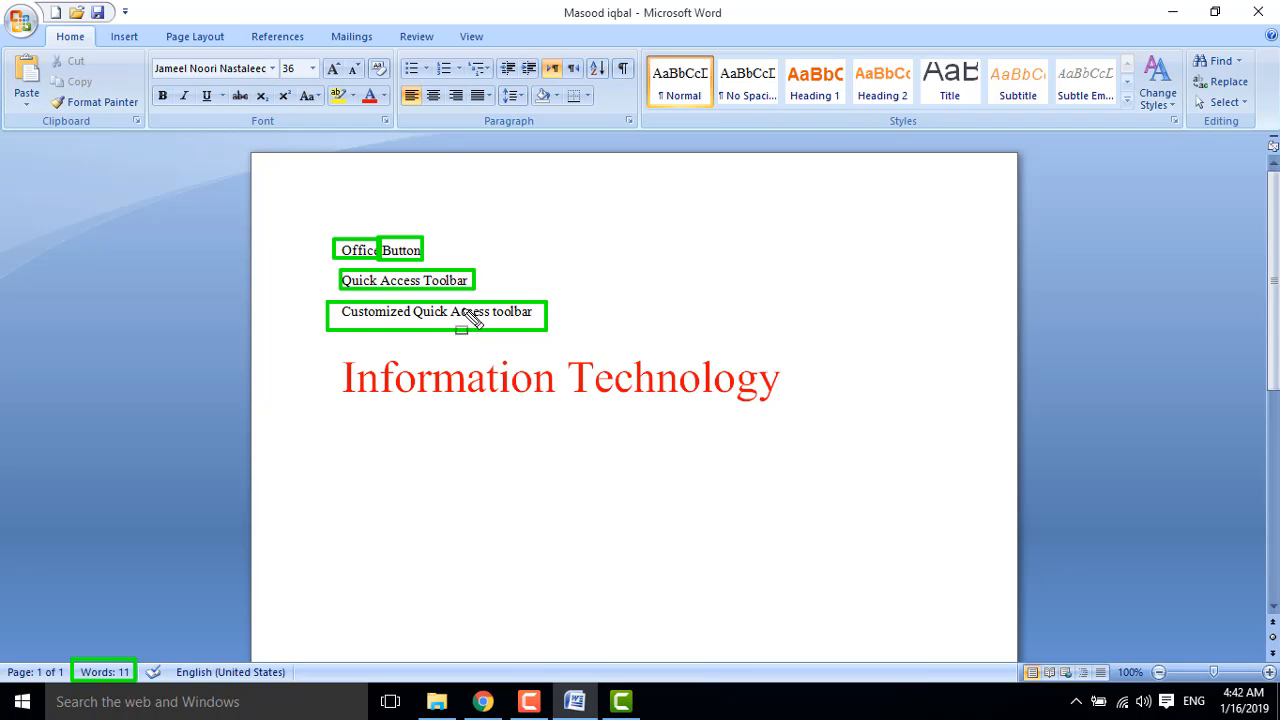
pyautogui.moveTo(329, 353)
pyautogui.mouseDown()
pyautogui.moveTo(571, 437)
pyautogui.moveTo(552, 408)
pyautogui.mouseUp()
pyautogui.moveTo(559, 346); pyautogui.dragTo(796, 410)
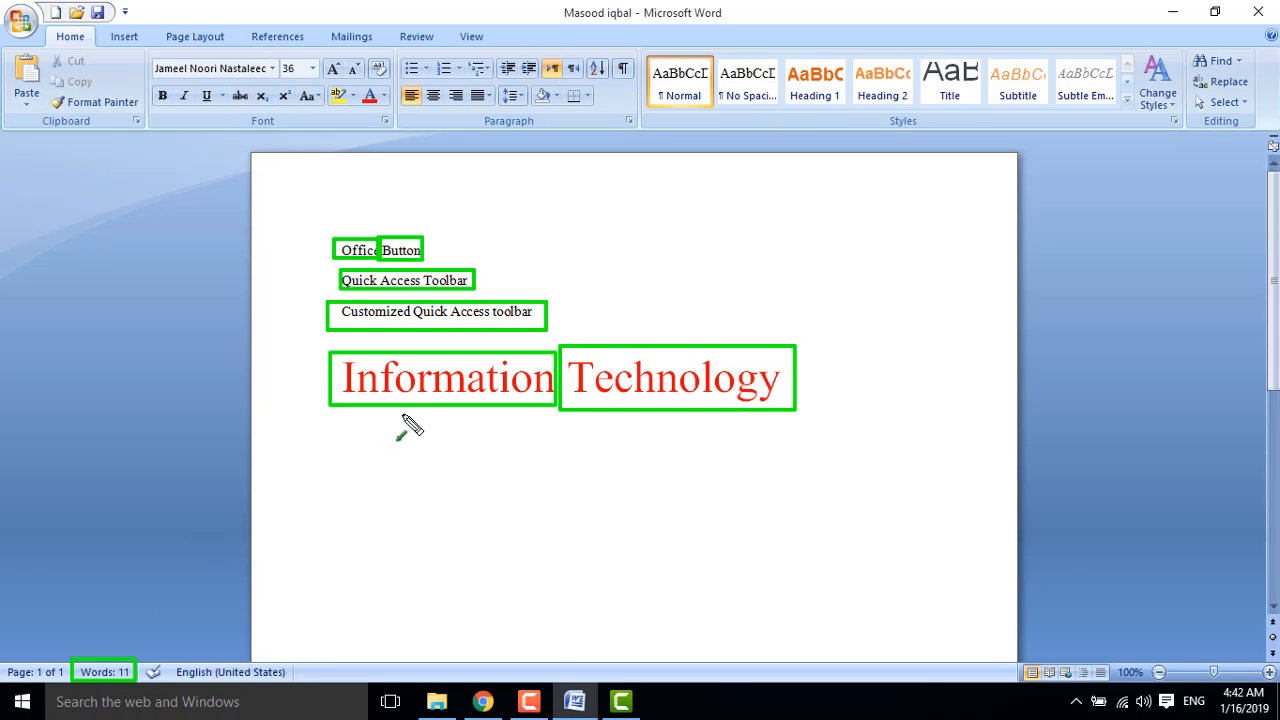
pyautogui.moveTo(403, 408)
pyautogui.mouseDown()
pyautogui.moveTo(337, 486)
pyautogui.moveTo(165, 602)
pyautogui.moveTo(136, 660)
pyautogui.mouseUp()
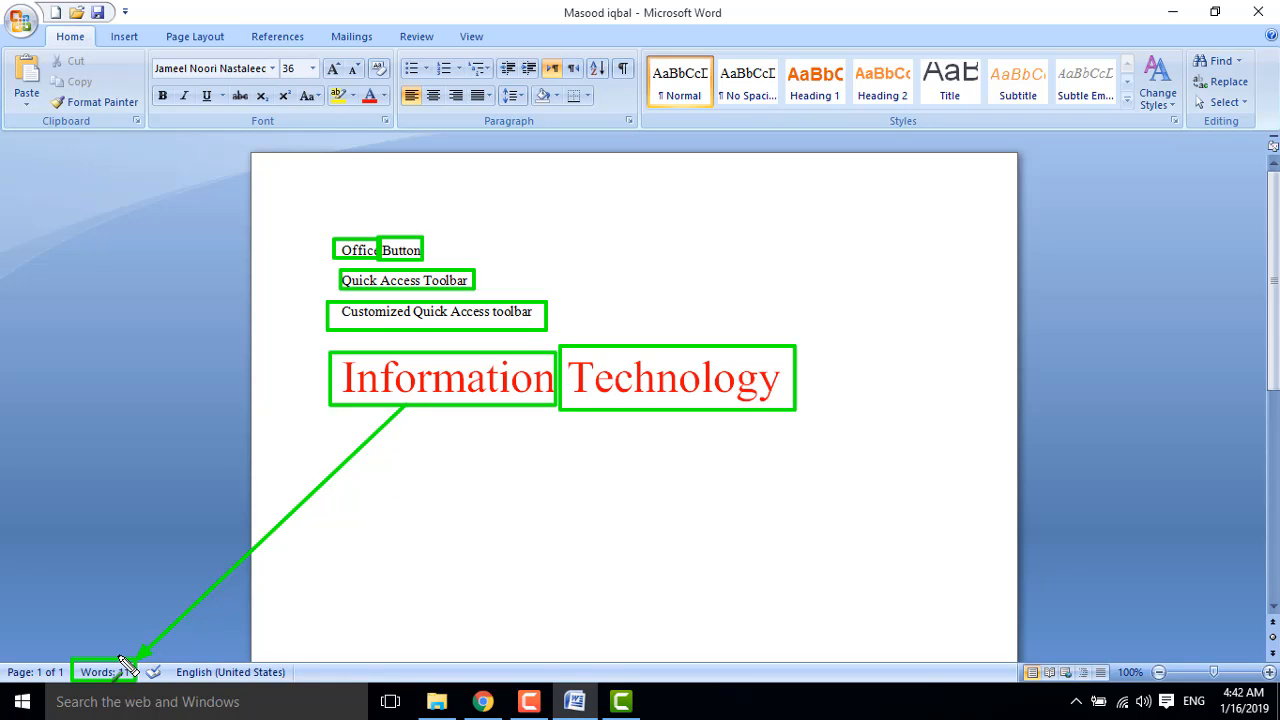
pyautogui.press('Escape')
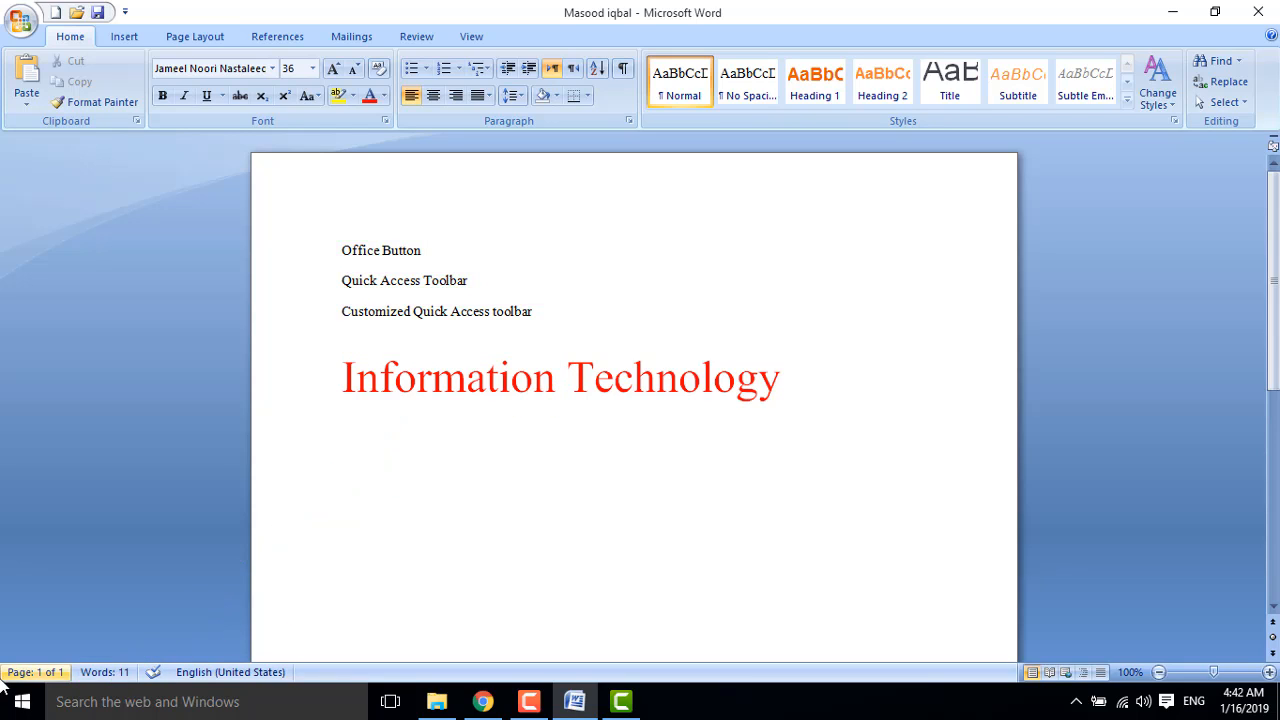
# - Examine the indicator for the current page and total number of pages in the document
pyautogui.hotkey('ctrl', 'shift', 'd')
pyautogui.moveTo(42, 665); pyautogui.dragTo(48, 641)
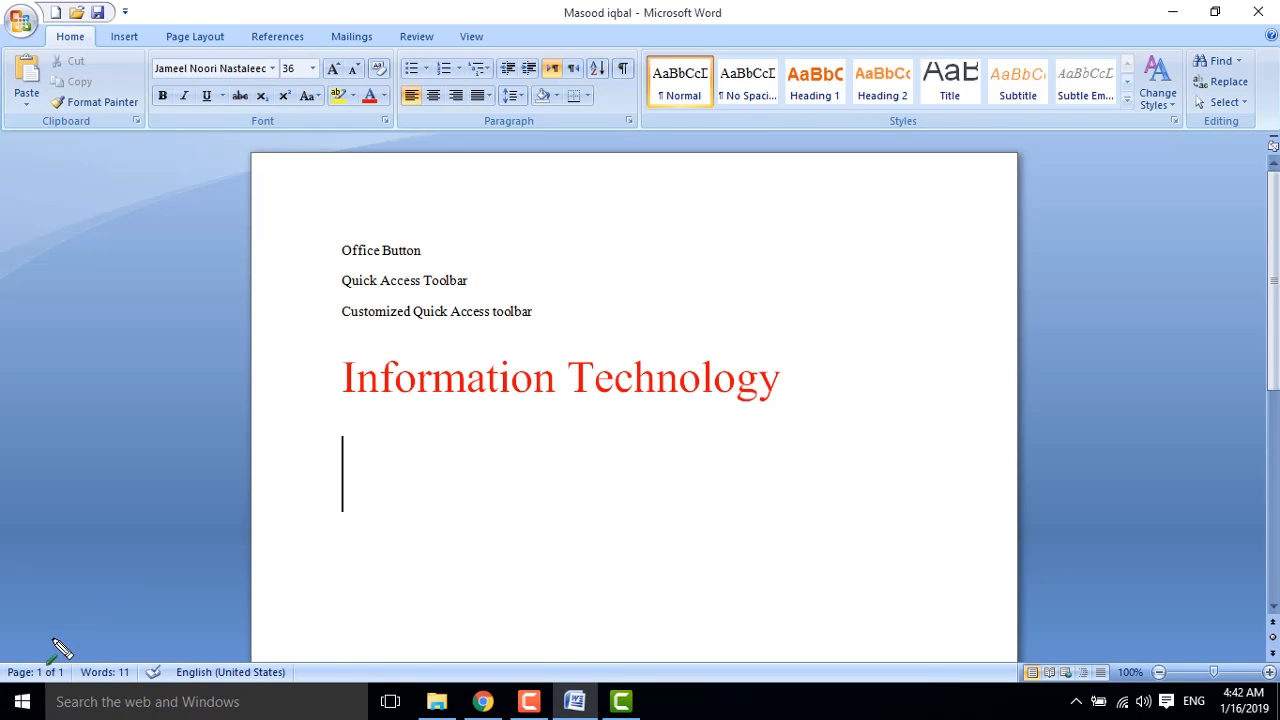
pyautogui.moveTo(1, 655); pyautogui.dragTo(76, 682)
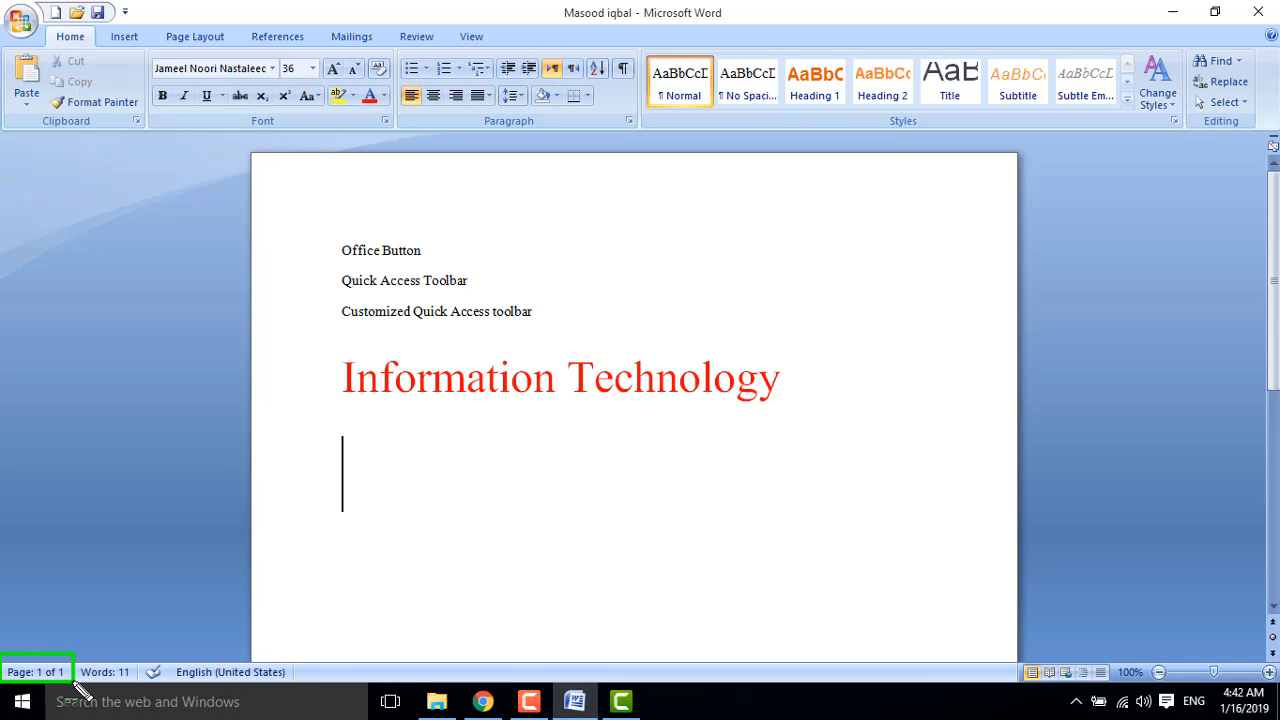
pyautogui.press('Escape')
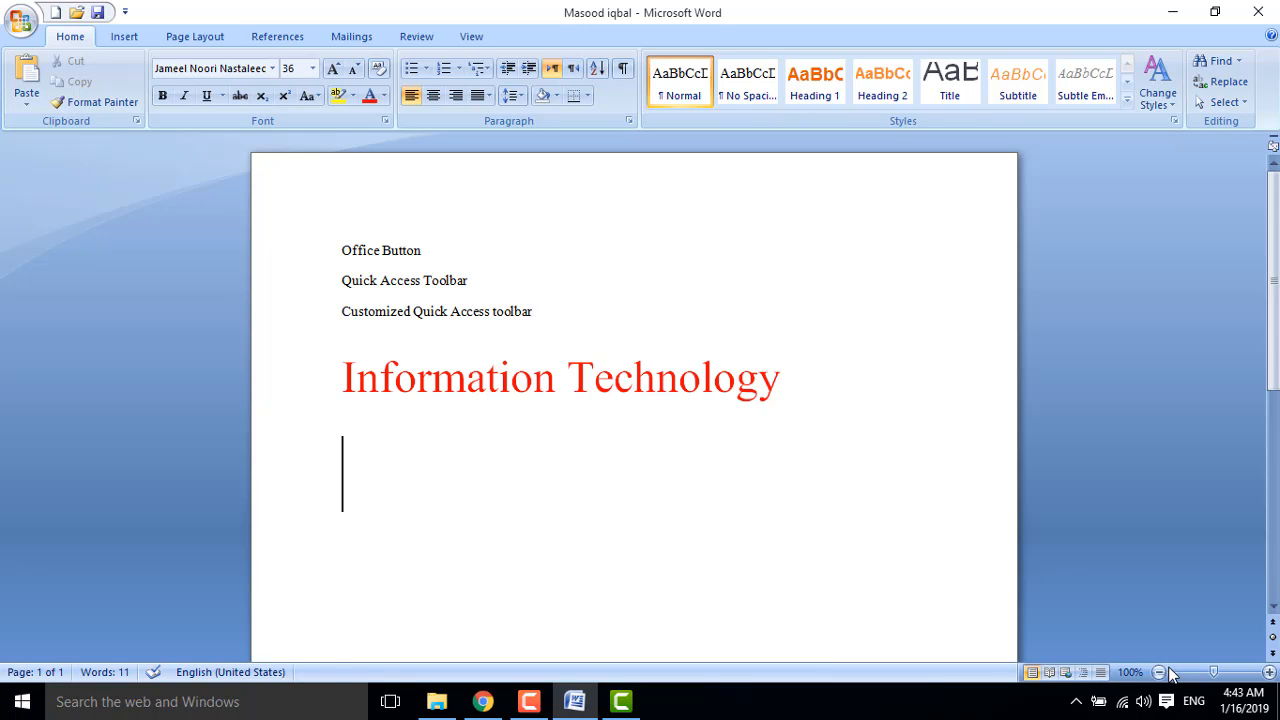
# - Zoom the document out to 50% so that the whole page fits in view
pyautogui.click(1159, 672)
pyautogui.click(1159, 672)
pyautogui.click(1159, 672)
pyautogui.click(1159, 672)
pyautogui.click(1159, 672)
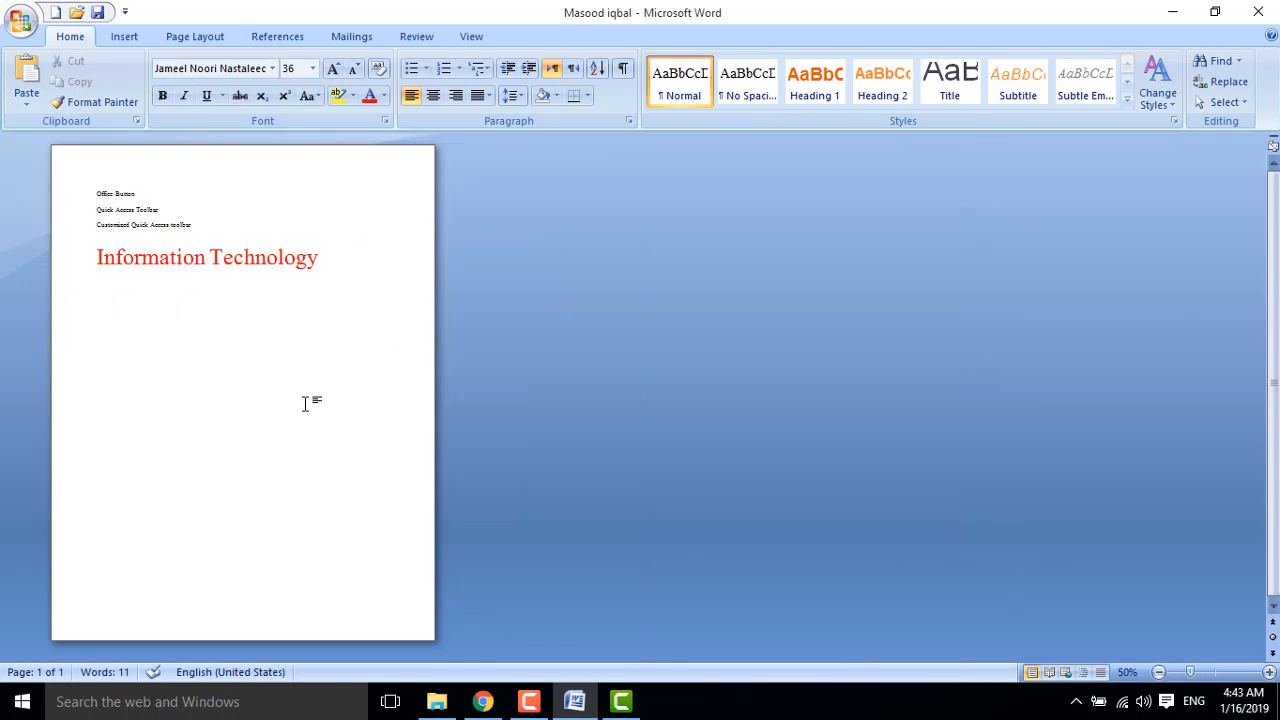
pyautogui.hotkey('ctrl', 'shift', 's')
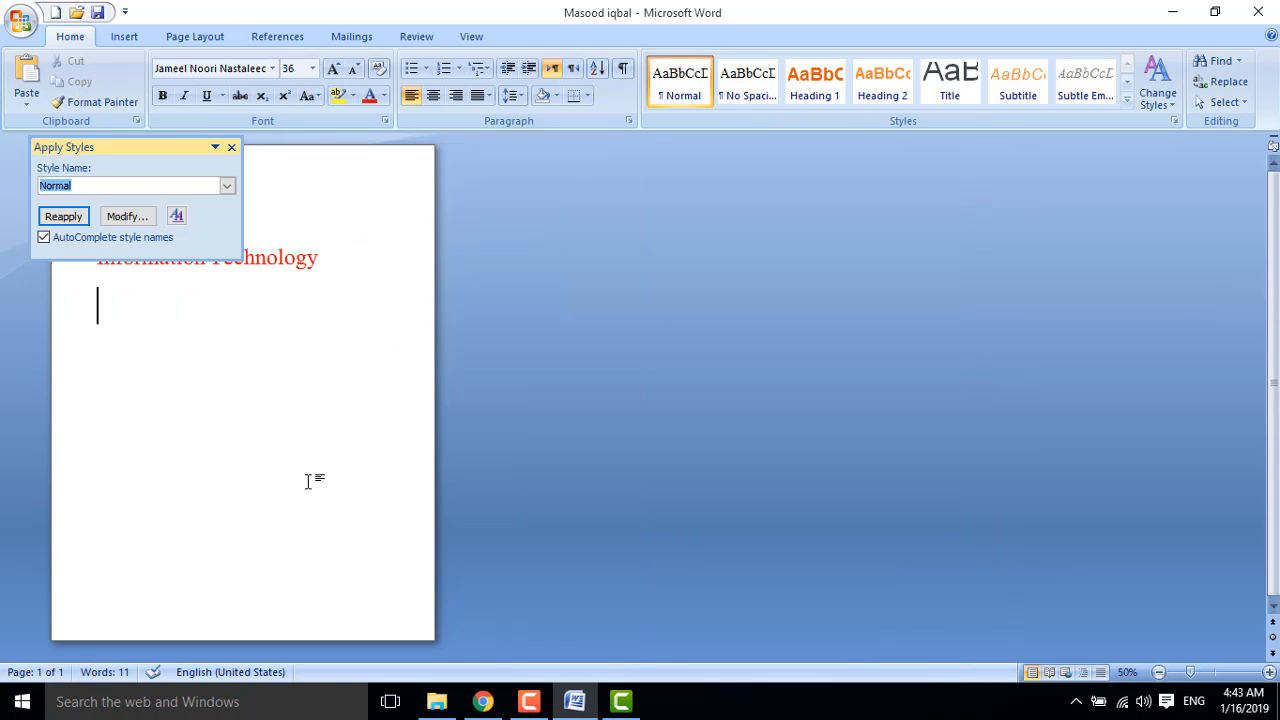
pyautogui.click(231, 149)
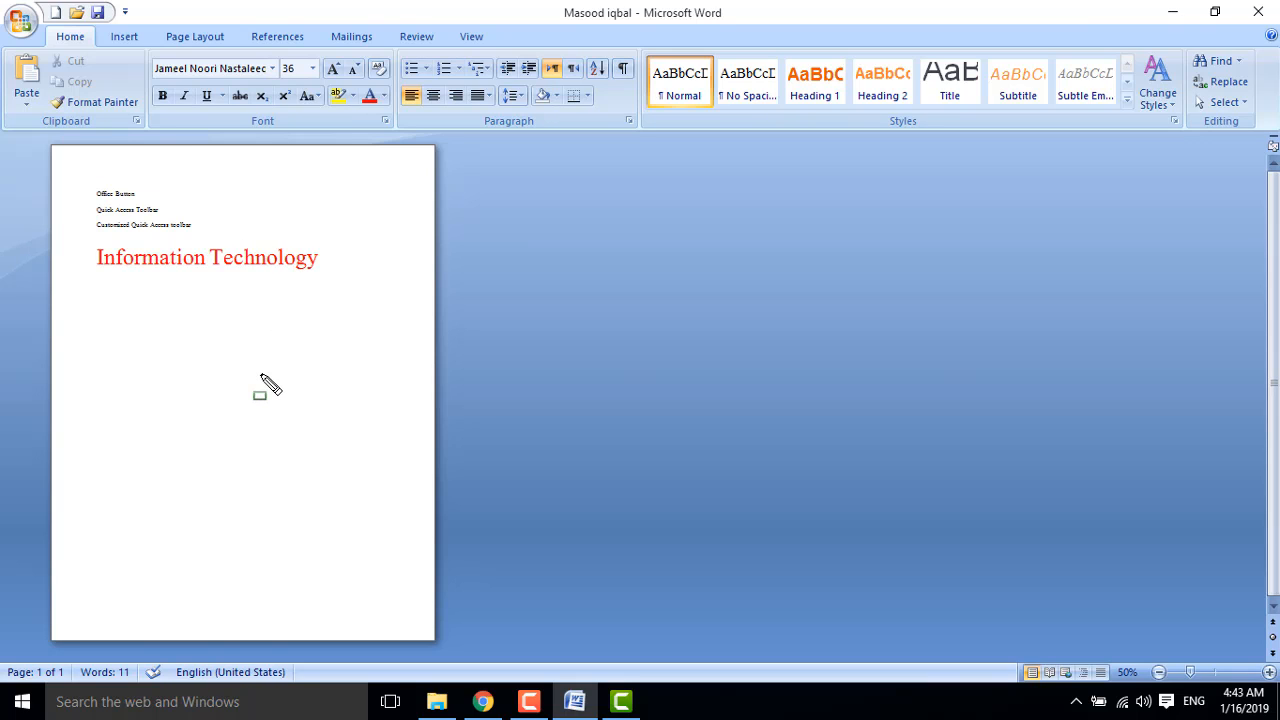
# - Insert a blank page after the "Information Technology" line
pyautogui.moveTo(161, 300)
pyautogui.mouseDown()
pyautogui.moveTo(22, 672)
pyautogui.moveTo(42, 660)
pyautogui.mouseUp()
pyautogui.click(118, 38)
pyautogui.click(65, 80)
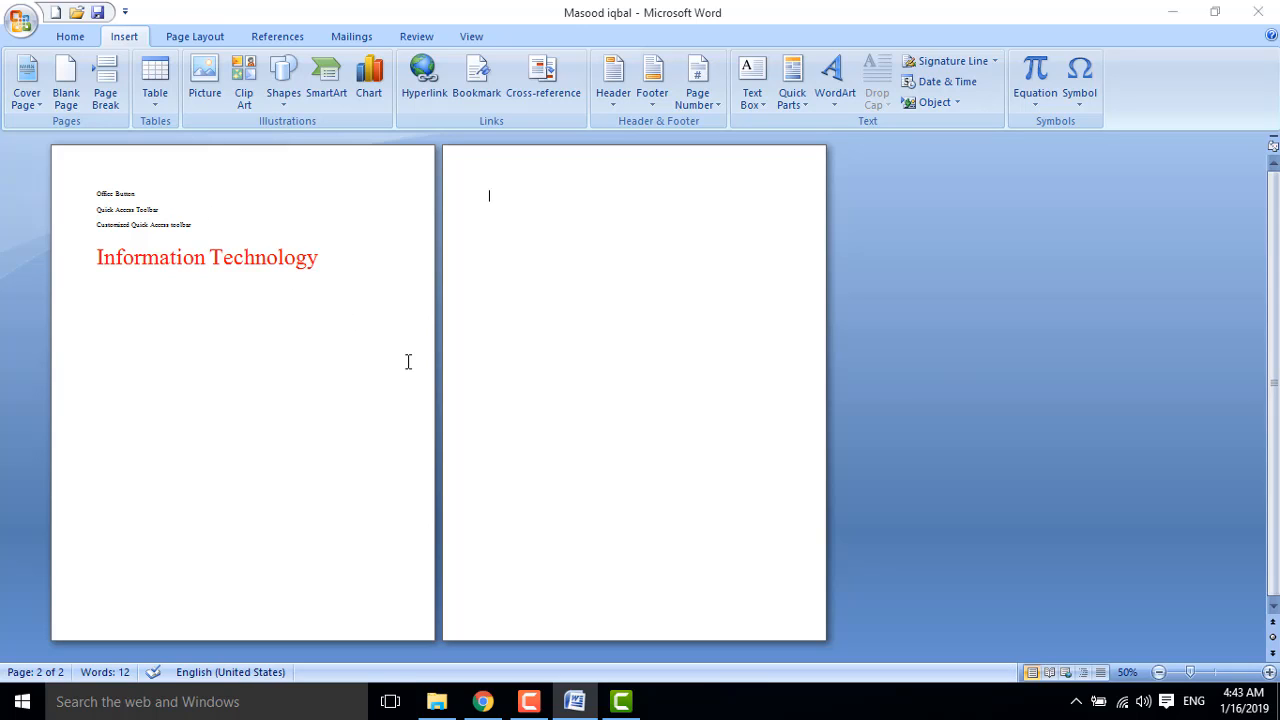
# - Compare the page indicator for the new blank page with the one for the first page, placing the insertion point after "Information Technology"
pyautogui.moveTo(526, 349); pyautogui.dragTo(438, 362)
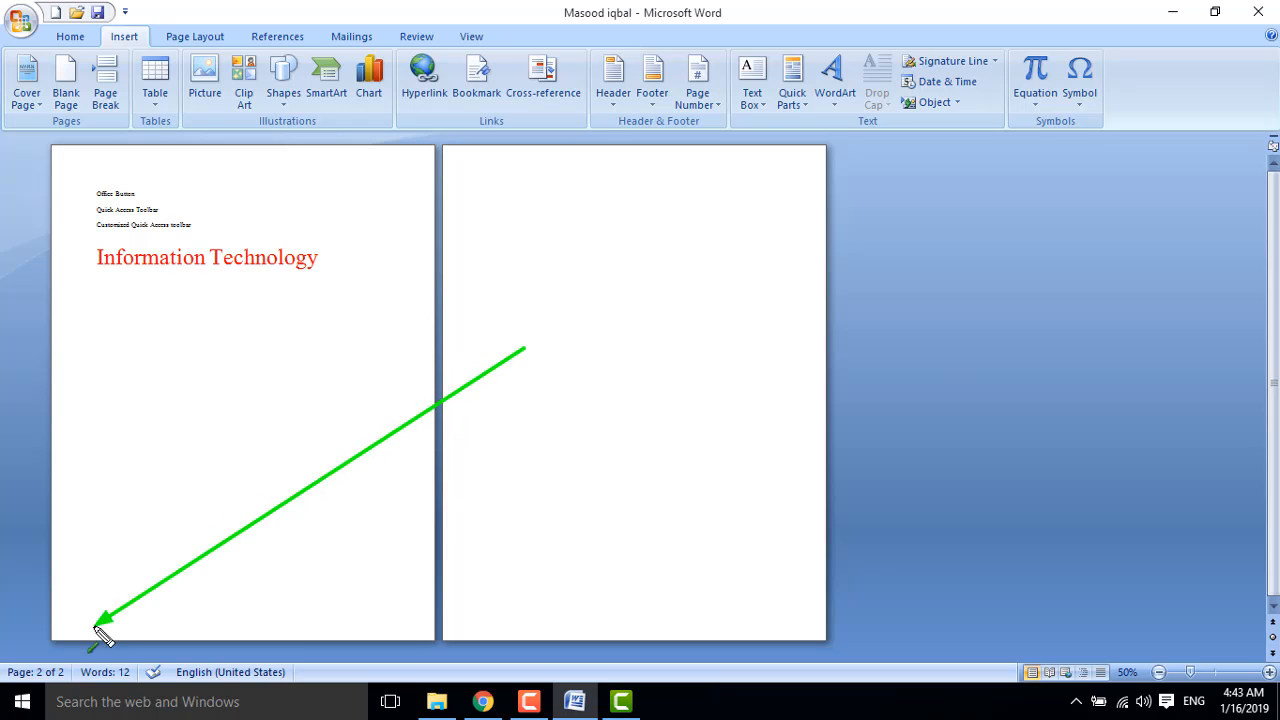
pyautogui.moveTo(221, 296)
pyautogui.mouseDown()
pyautogui.moveTo(63, 655)
pyautogui.moveTo(45, 664)
pyautogui.mouseUp()
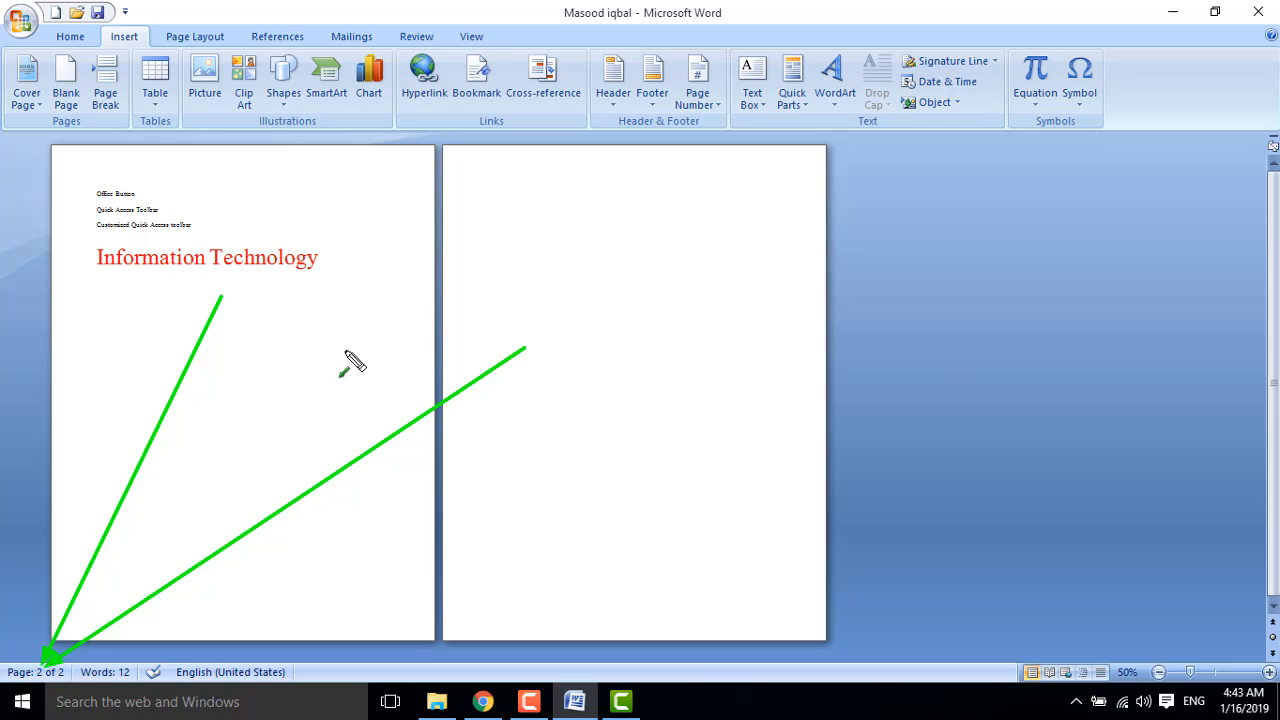
pyautogui.press('Escape')
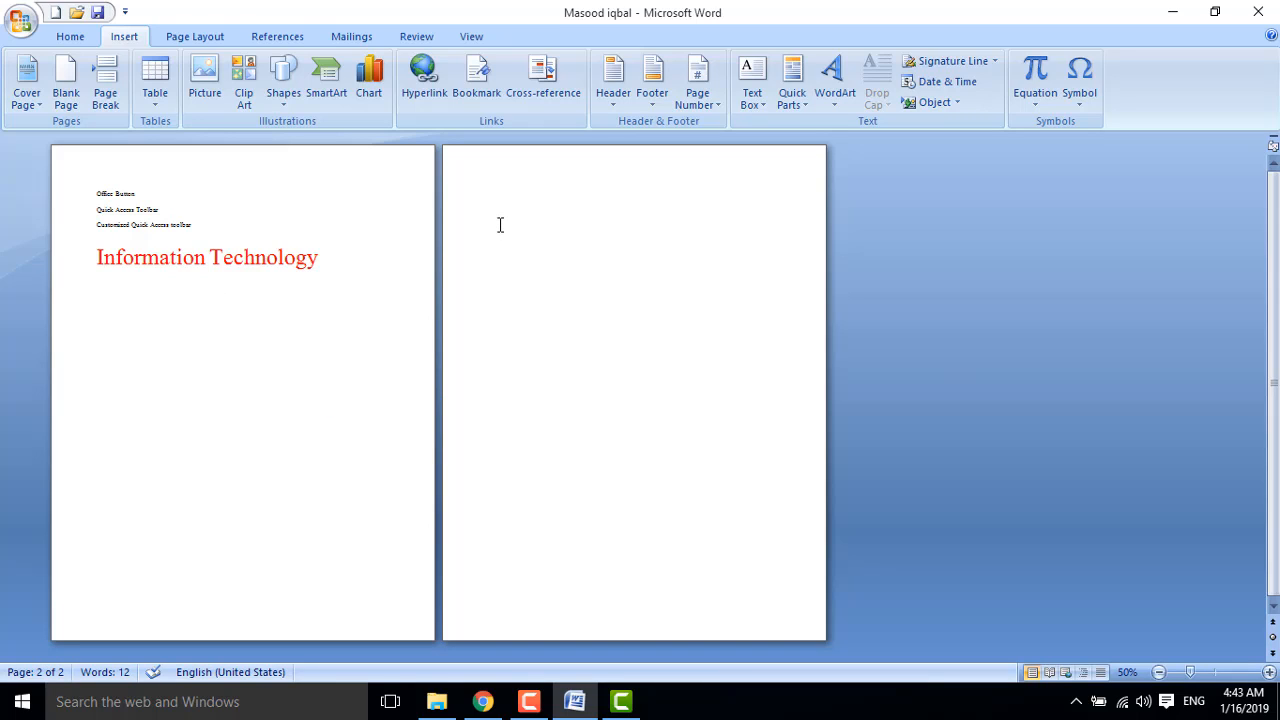
pyautogui.click(327, 258)
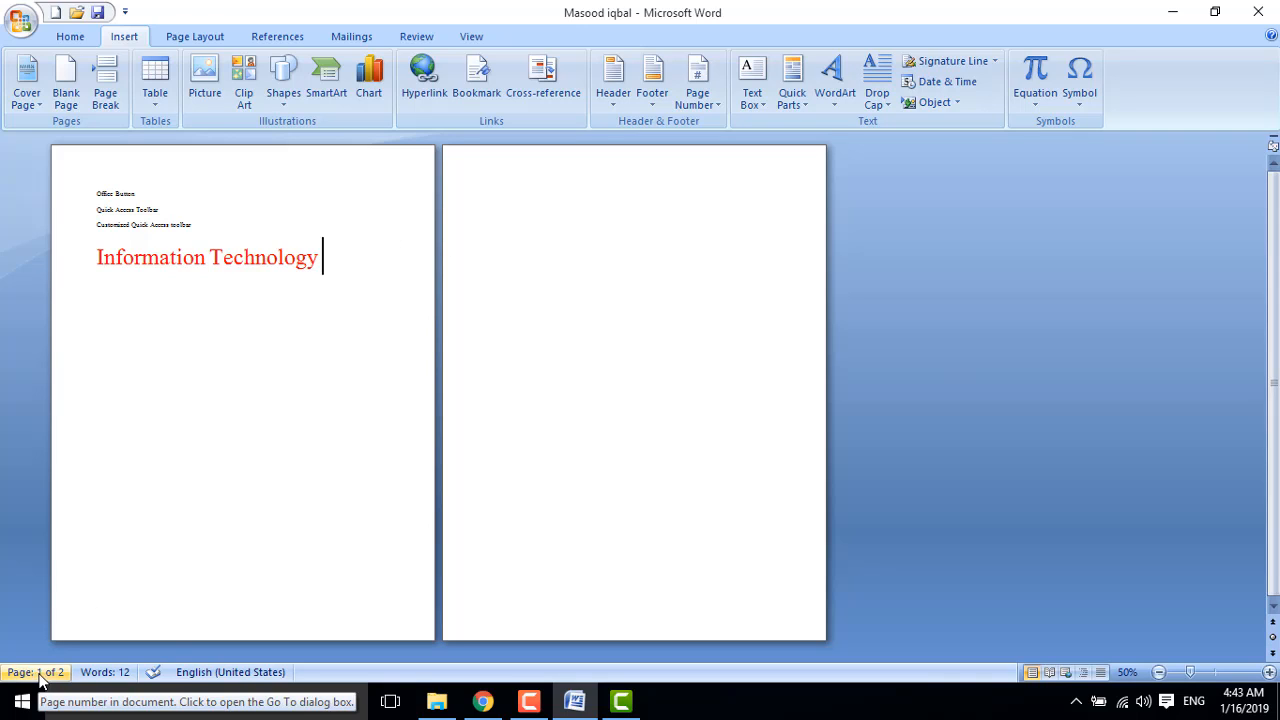
pyautogui.hotkey('ctrl', '2')
pyautogui.moveTo(237, 262)
pyautogui.mouseDown()
pyautogui.moveTo(126, 551)
pyautogui.moveTo(42, 656)
pyautogui.mouseUp()
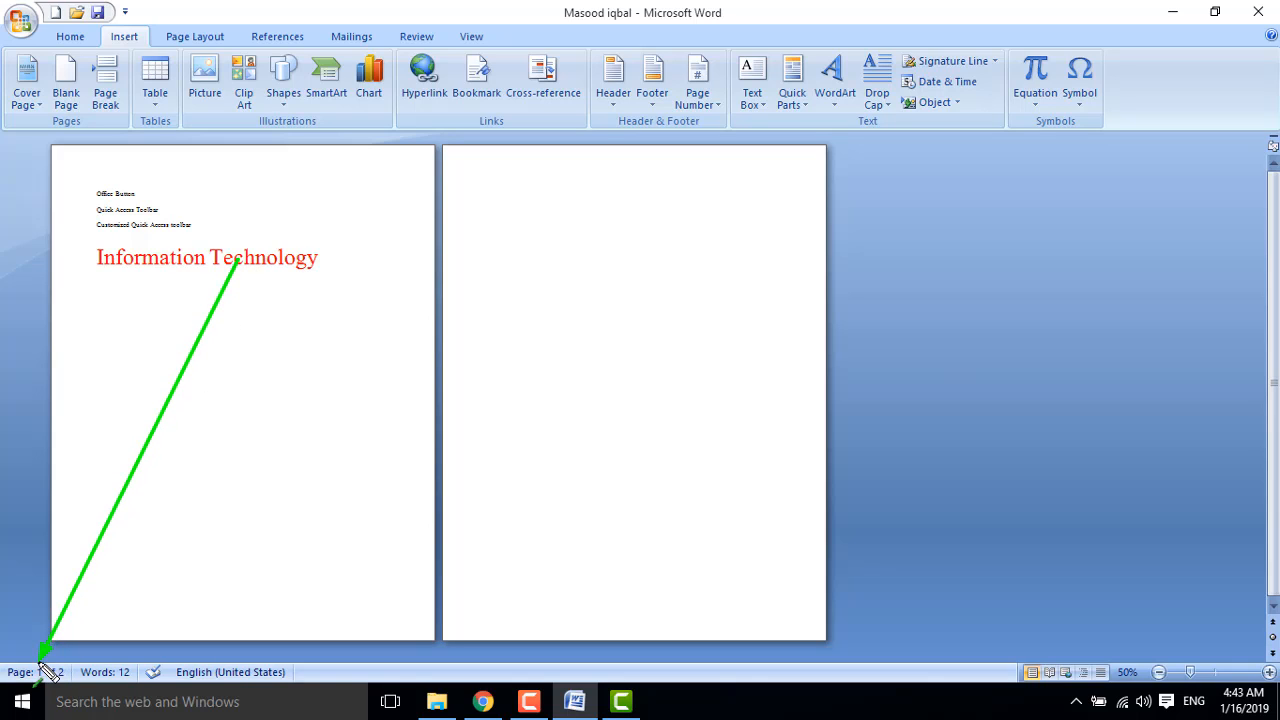